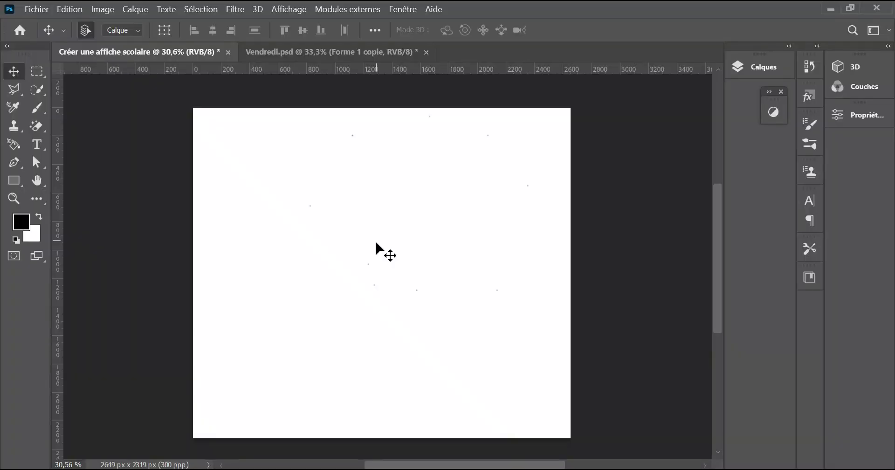
# Check the image size settings and confirm them unchanged
pyautogui.click(102, 9)
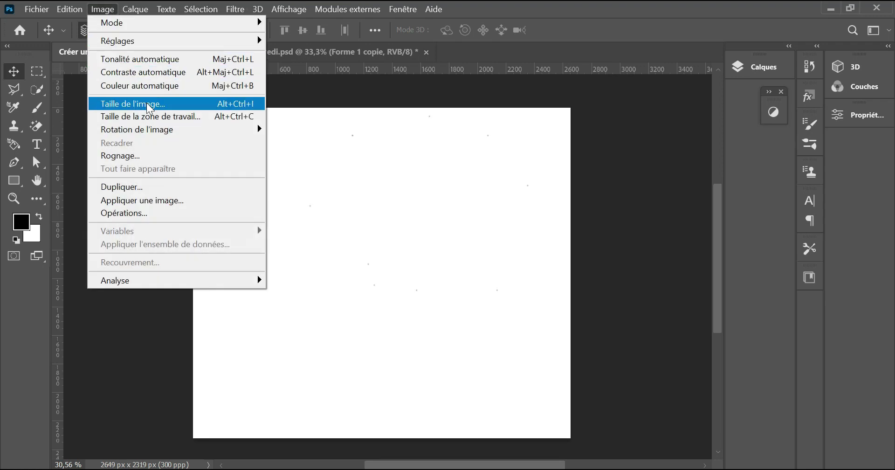
pyautogui.click(135, 101)
pyautogui.moveTo(290, 182)
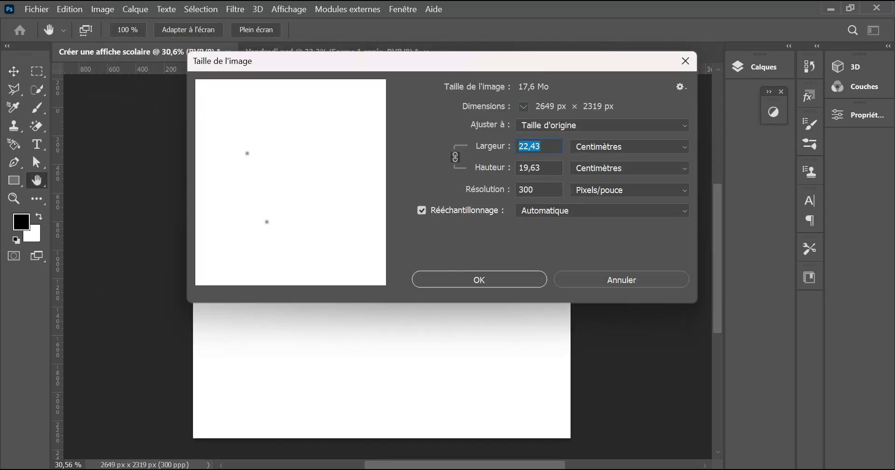
pyautogui.press('Tab')
pyautogui.press('Tab')
pyautogui.click(508, 280)
pyautogui.click(509, 278)
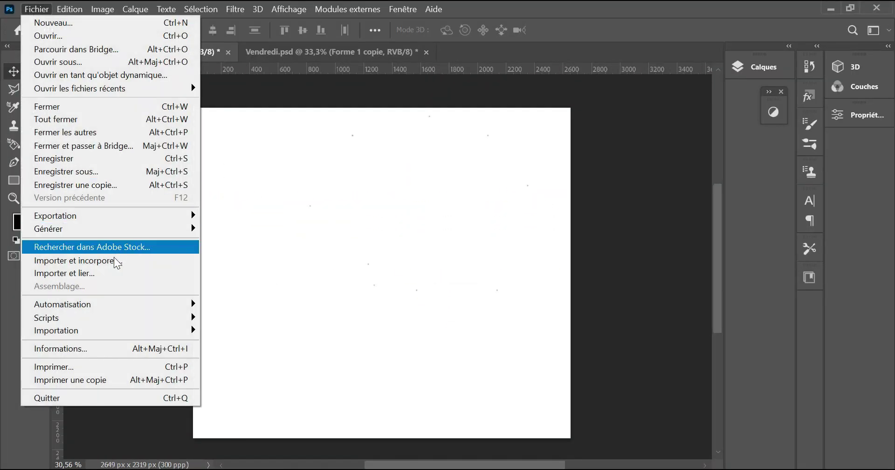
# Place the YALAFA LOGO scaled to about 17.6% in the canvas's top-right corner
pyautogui.click(113, 259)
pyautogui.click(389, 146)
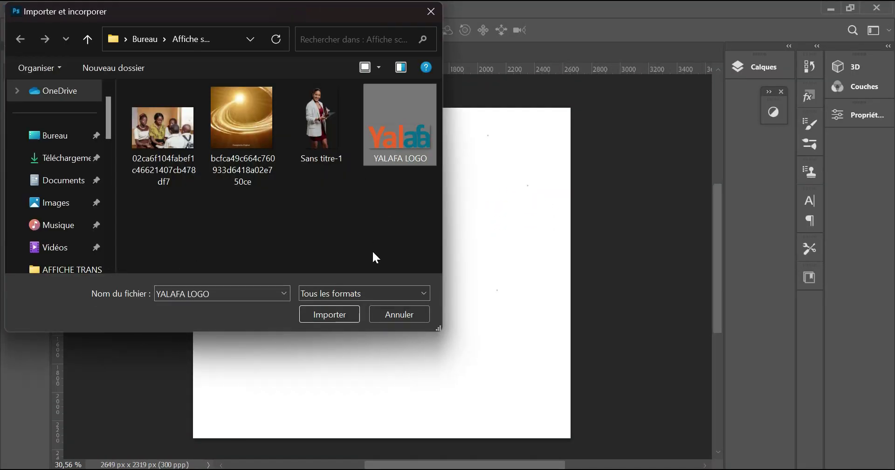
pyautogui.click(338, 312)
pyautogui.moveTo(193, 200); pyautogui.dragTo(483, 310)
pyautogui.moveTo(506, 340); pyautogui.dragTo(497, 167)
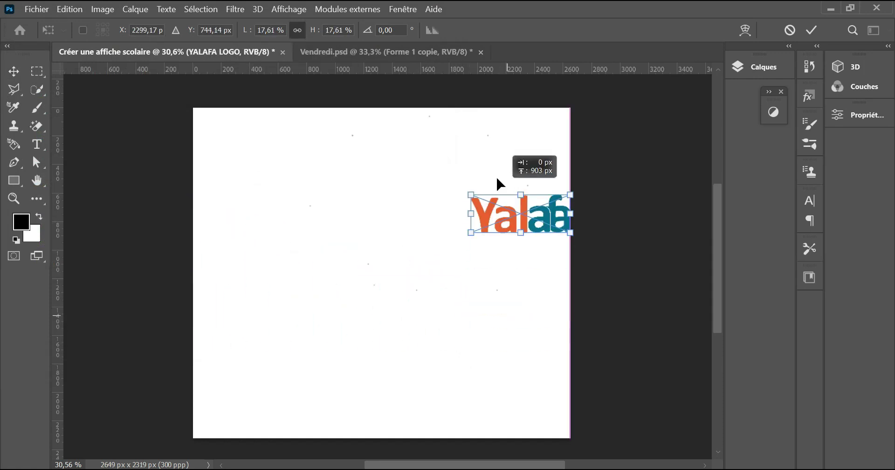
pyautogui.click(810, 30)
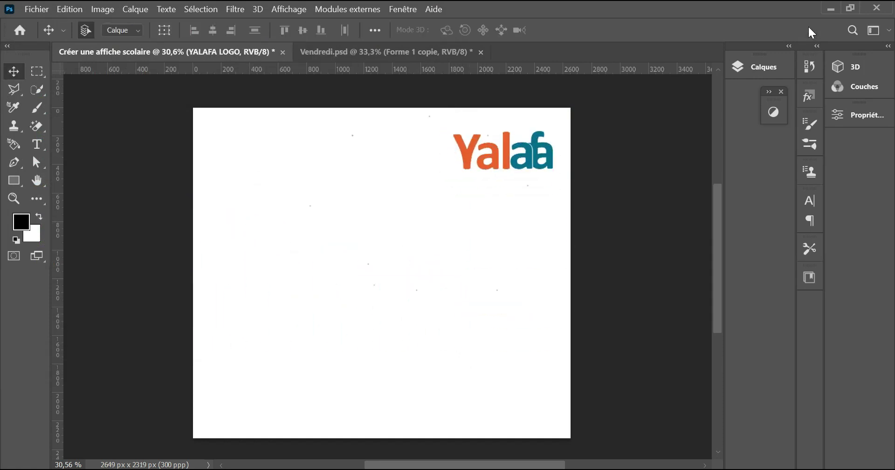
pyautogui.click(768, 65)
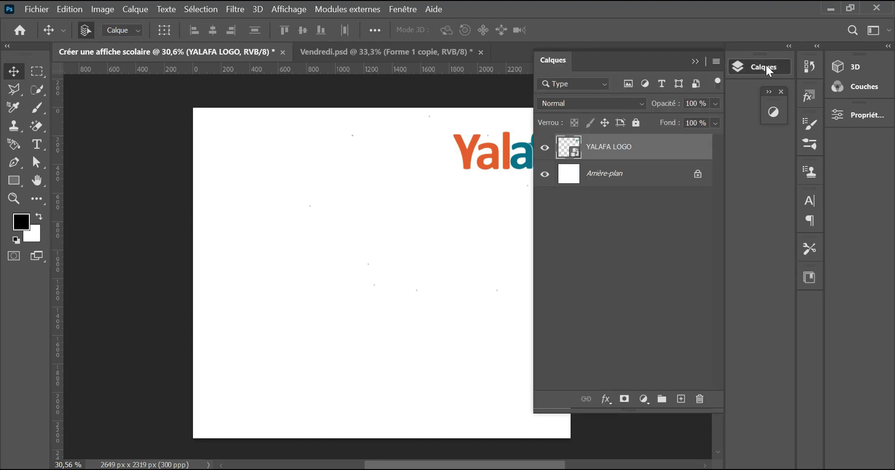
# Add a solid fill layer above Arrière-plan in the logo's teal (#006991)
pyautogui.click(650, 183)
pyautogui.click(648, 400)
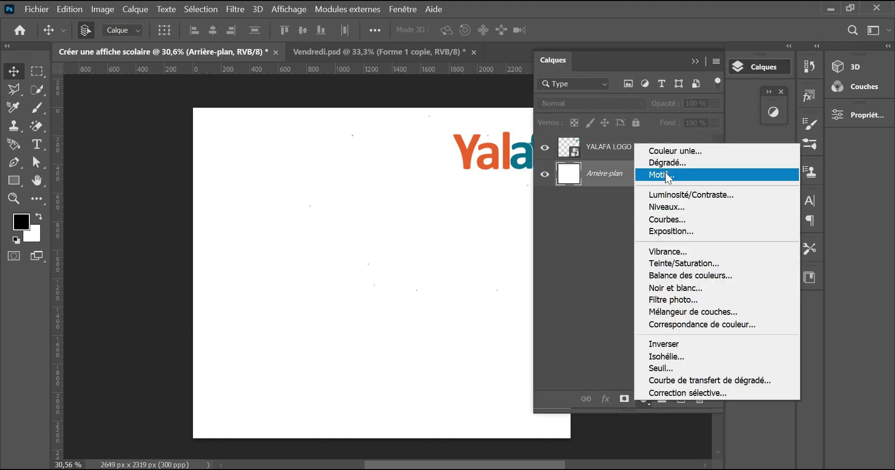
pyautogui.click(668, 152)
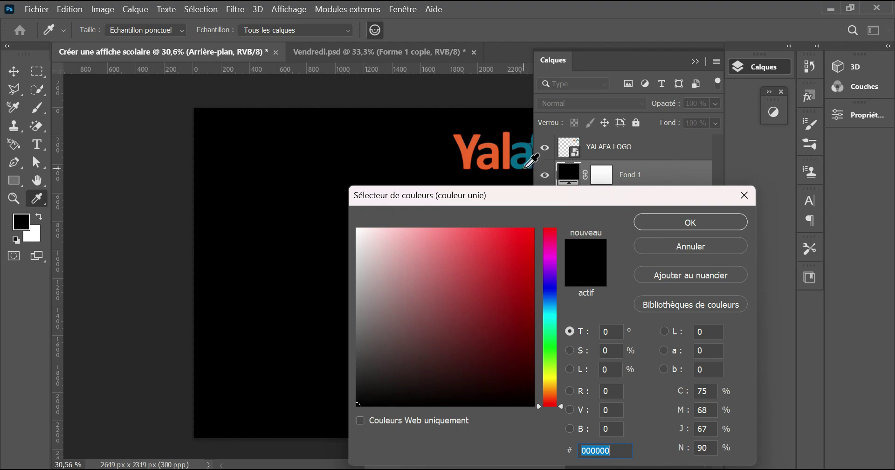
pyautogui.click(529, 156)
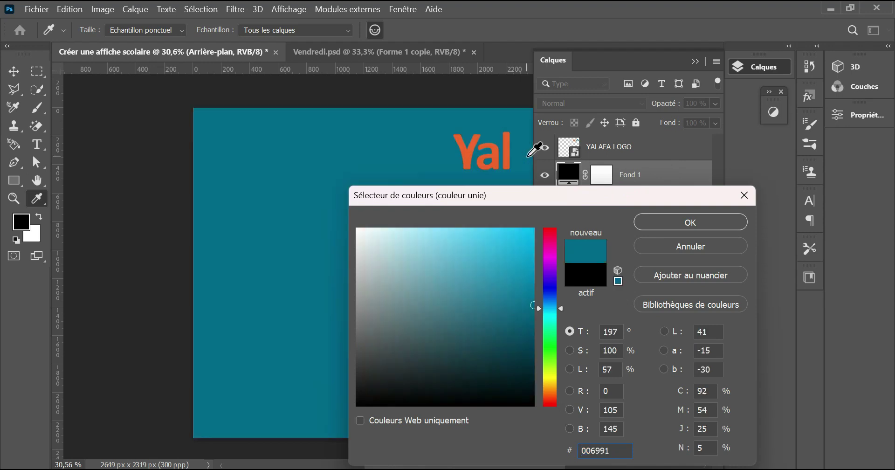
pyautogui.click(684, 225)
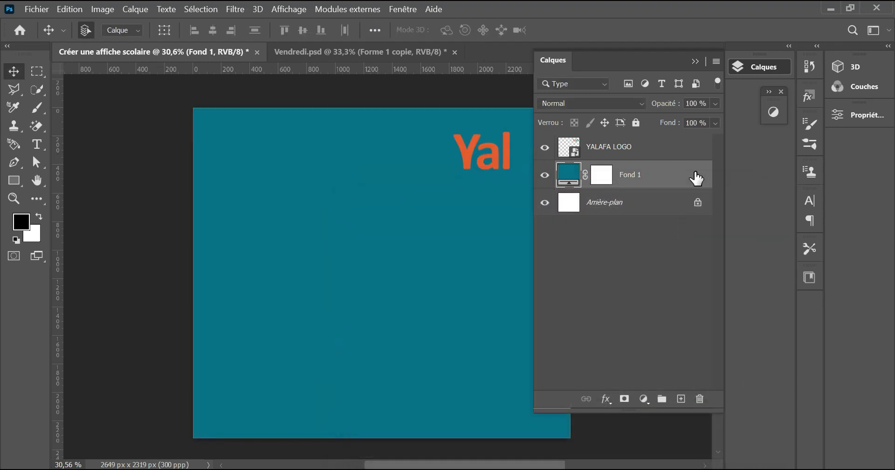
pyautogui.click(696, 61)
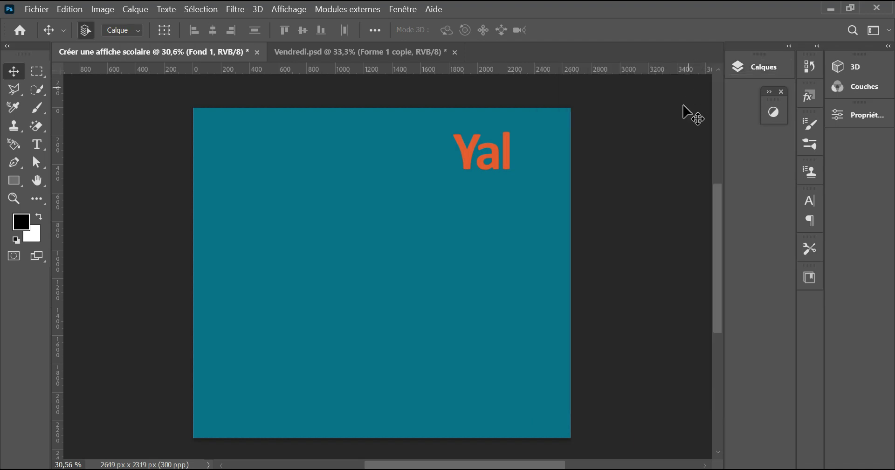
pyautogui.click(36, 9)
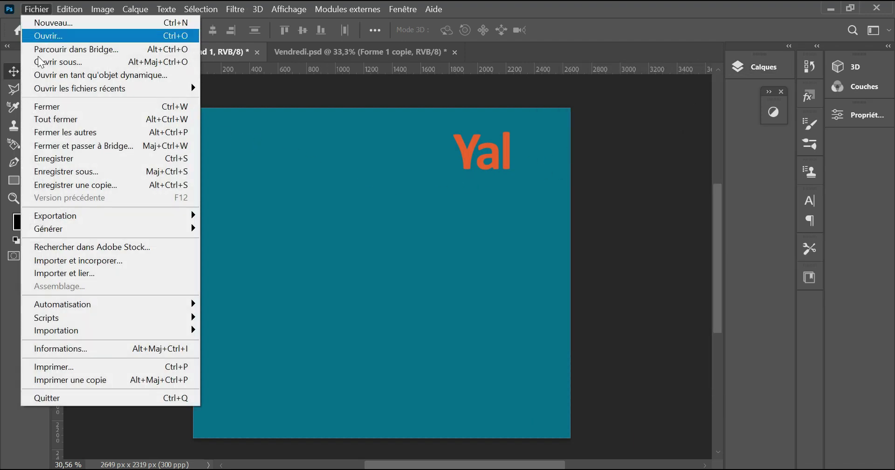
# Place the classroom photo, enlarged to about 155% so it covers the canvas
pyautogui.click(73, 260)
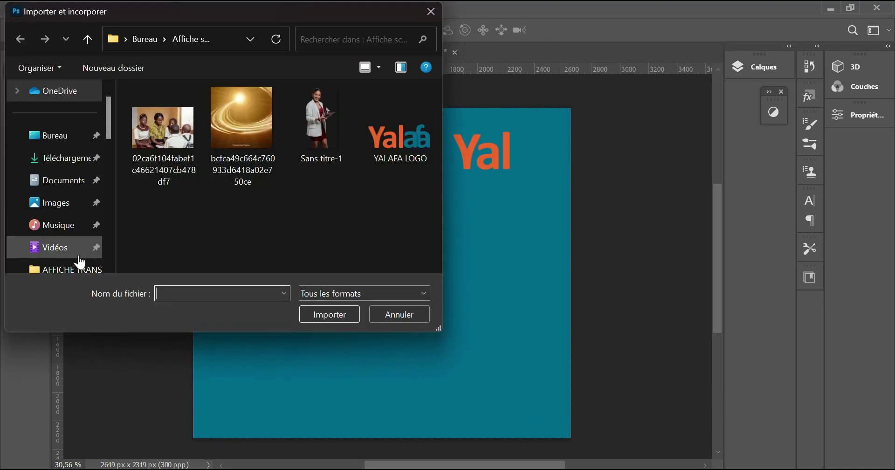
pyautogui.click(163, 139)
pyautogui.click(327, 320)
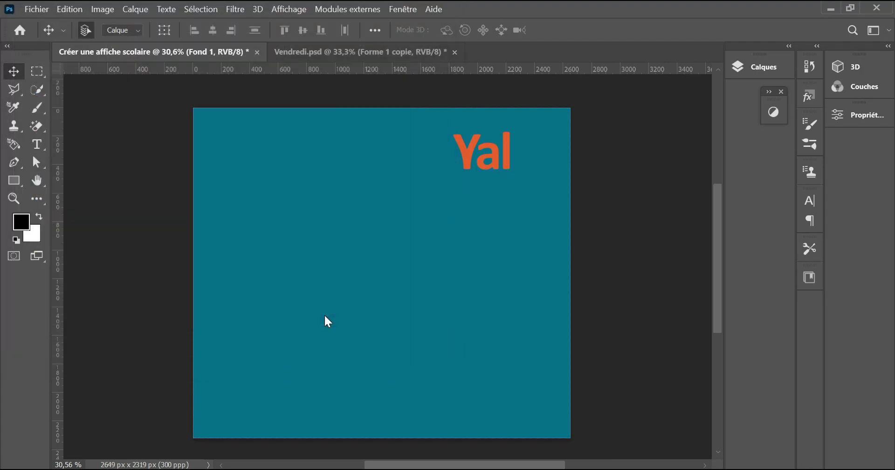
pyautogui.moveTo(215, 158)
pyautogui.mouseDown()
pyautogui.moveTo(178, 114)
pyautogui.moveTo(124, 102)
pyautogui.mouseUp()
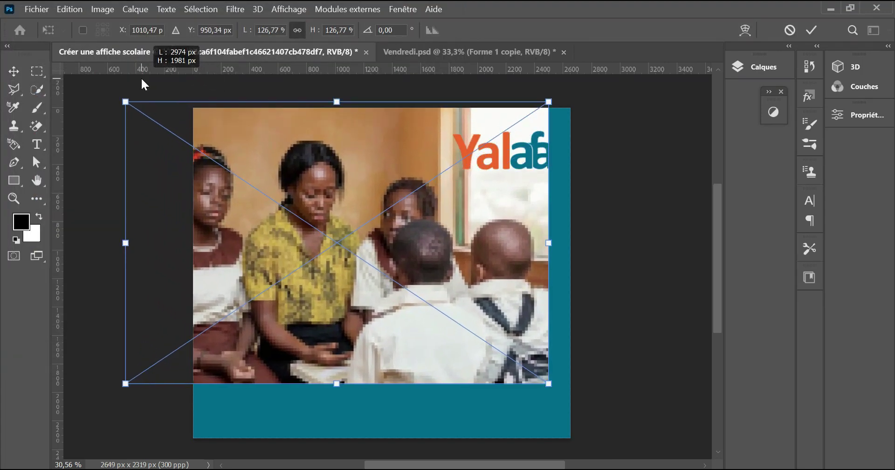
pyautogui.moveTo(577, 409); pyautogui.dragTo(640, 444)
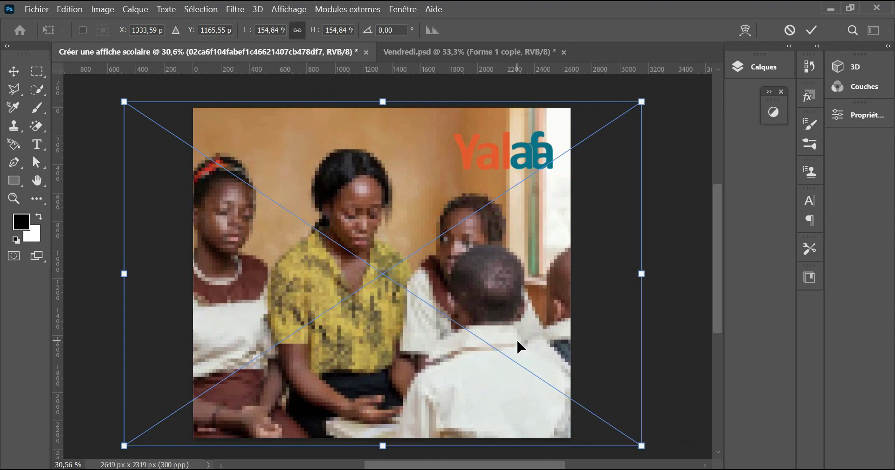
pyautogui.moveTo(517, 340); pyautogui.dragTo(515, 337)
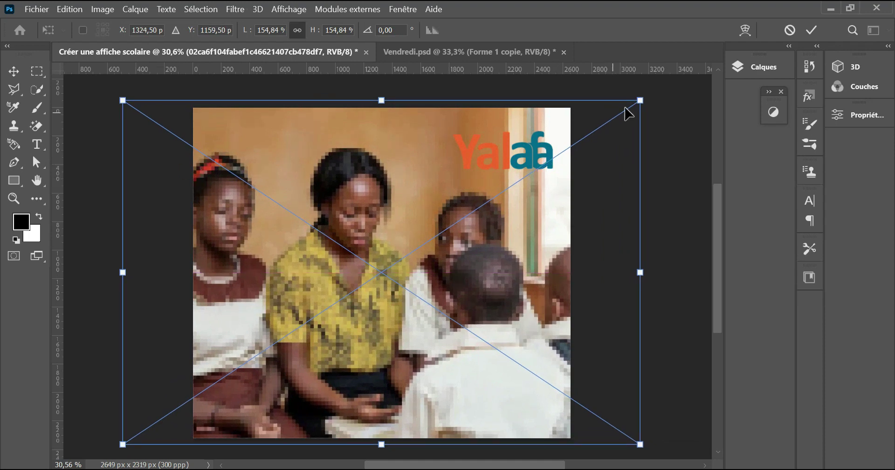
pyautogui.moveTo(541, 213); pyautogui.dragTo(525, 205)
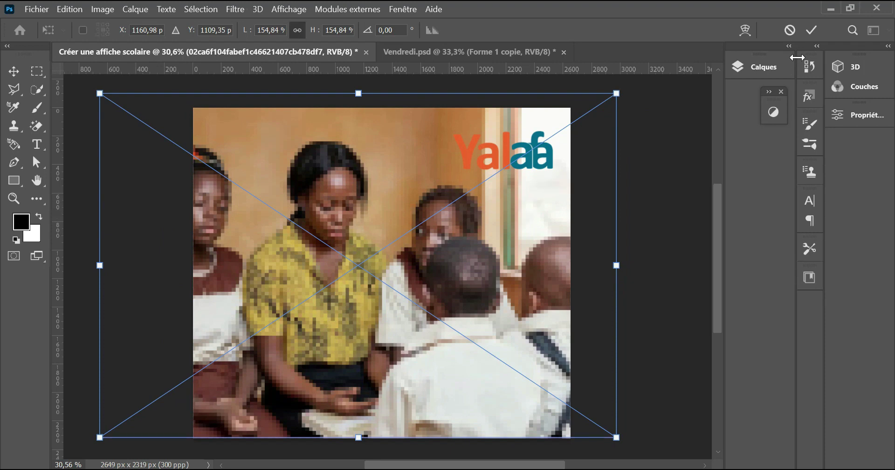
pyautogui.click(811, 32)
# Fade the classroom photo layer to 10% opacity
pyautogui.click(775, 65)
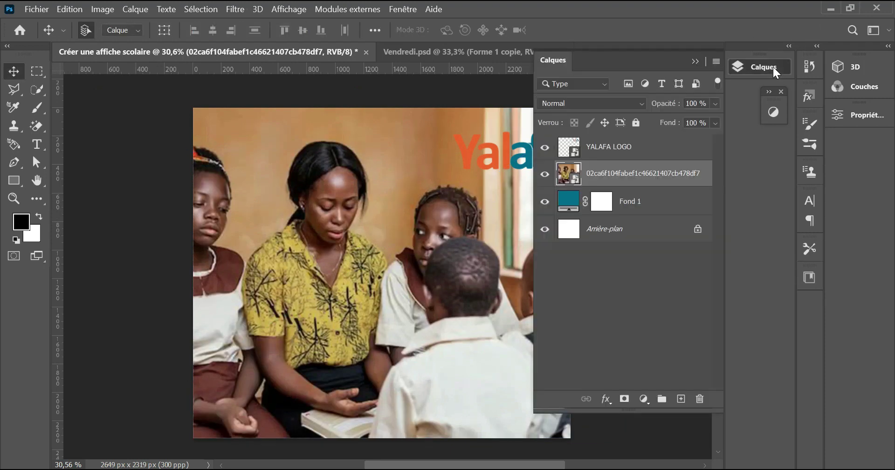
pyautogui.click(715, 104)
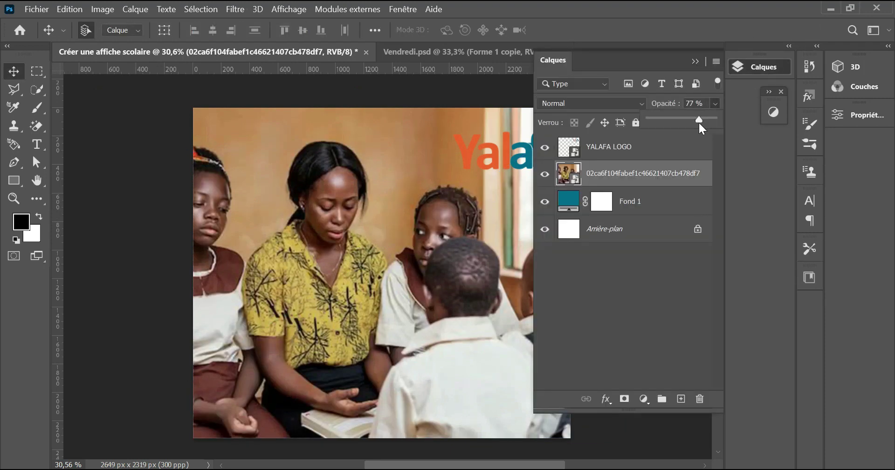
pyautogui.moveTo(655, 130); pyautogui.dragTo(656, 129)
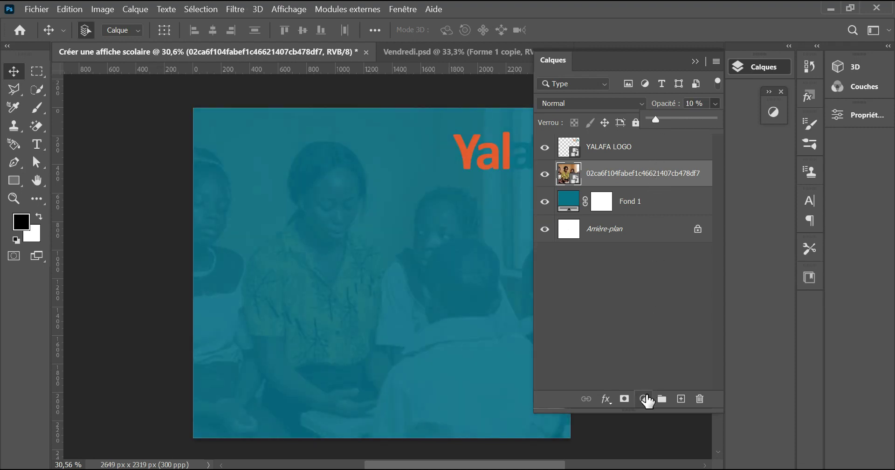
# Add a solid fill in the logo's orange (#f26522) with Couleur blend mode
pyautogui.click(647, 400)
pyautogui.click(671, 144)
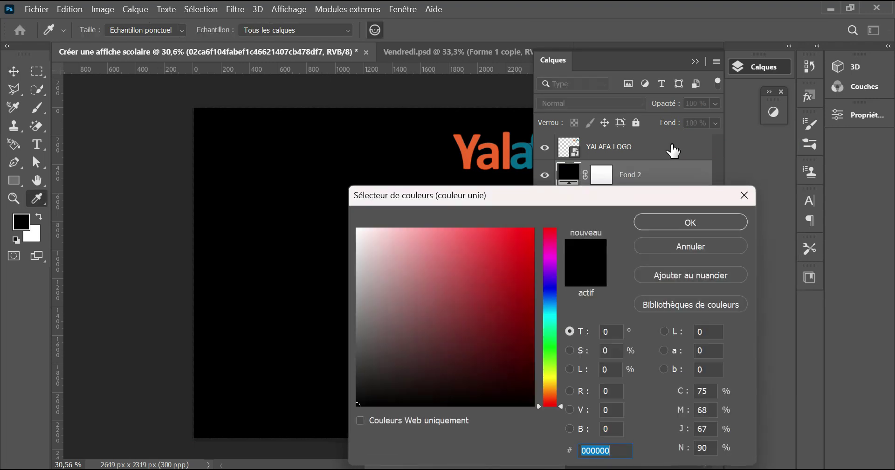
pyautogui.click(467, 154)
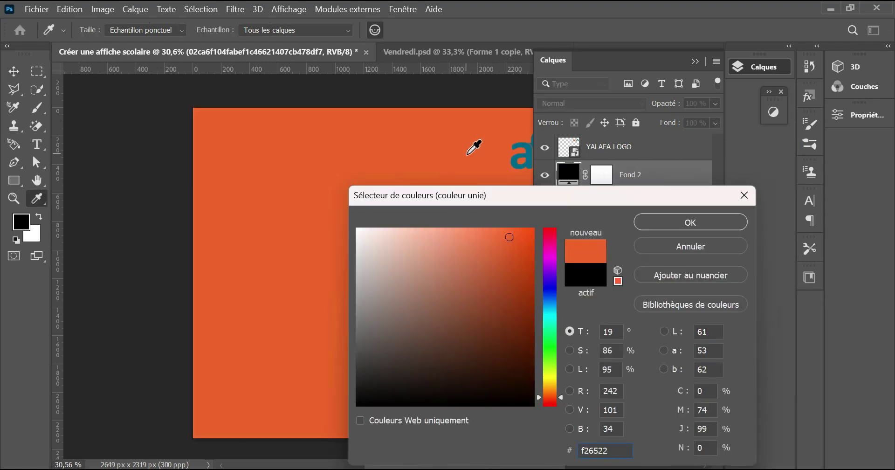
pyautogui.click(661, 220)
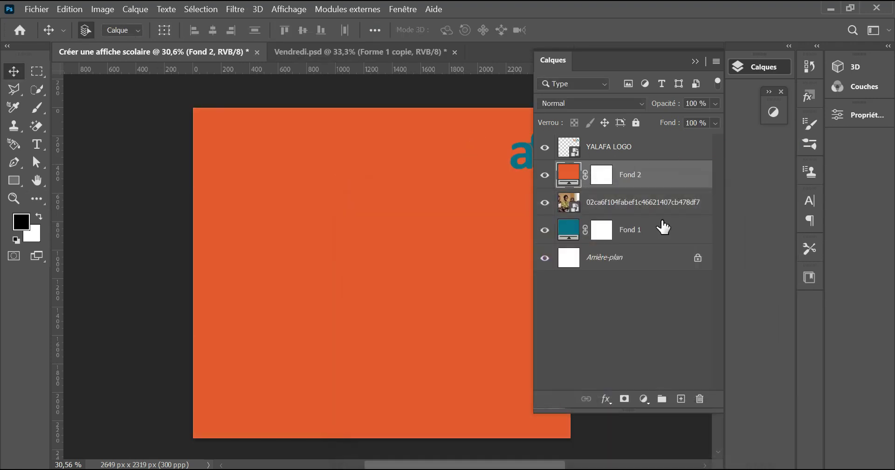
pyautogui.click(621, 101)
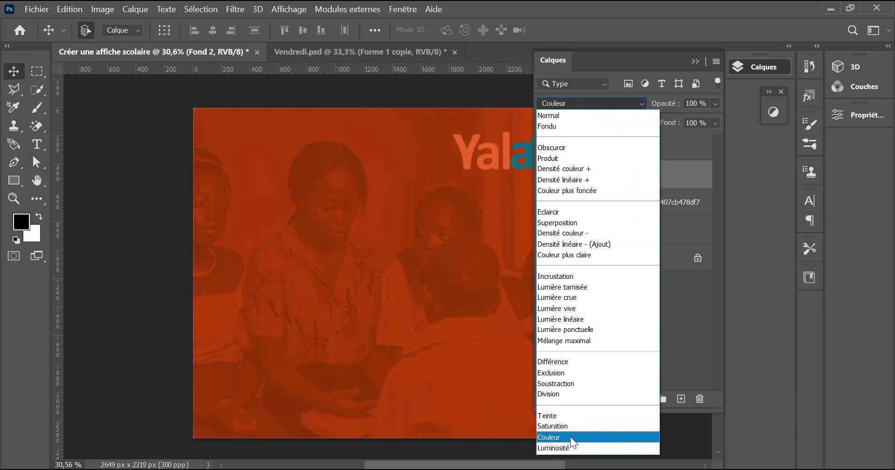
pyautogui.click(570, 436)
# Toggle the teal fill, orange fill and photo layers on and off to compare
pyautogui.click(545, 230)
pyautogui.click(545, 175)
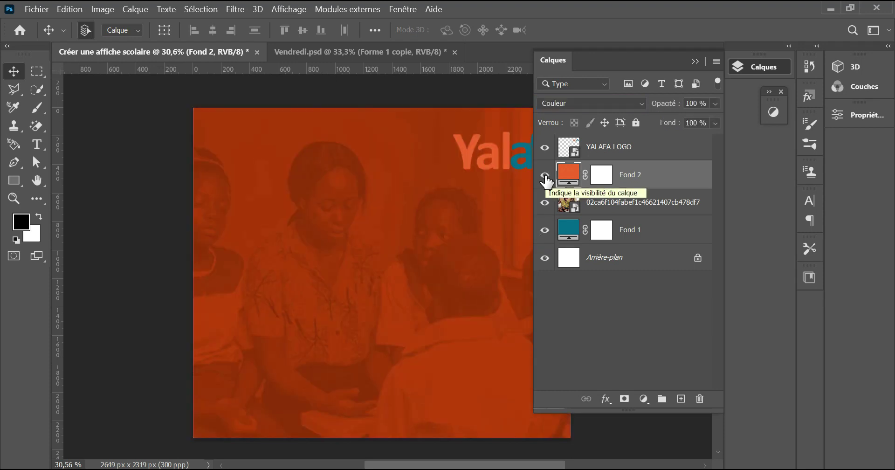
pyautogui.click(546, 204)
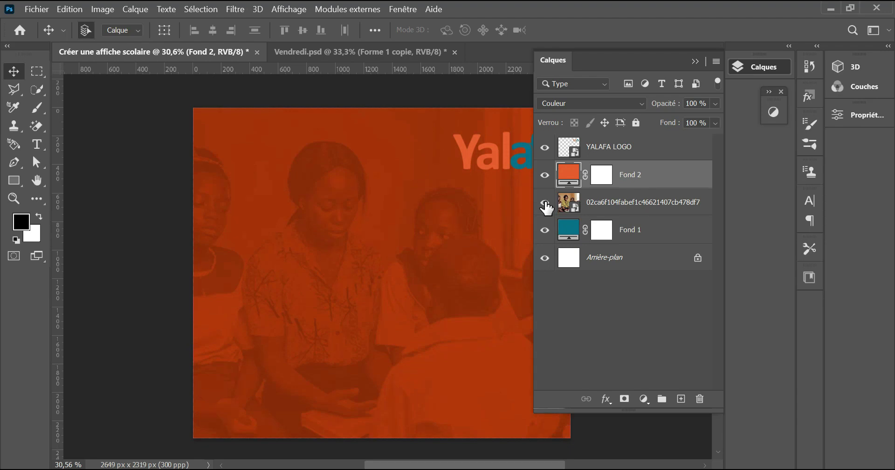
pyautogui.click(695, 61)
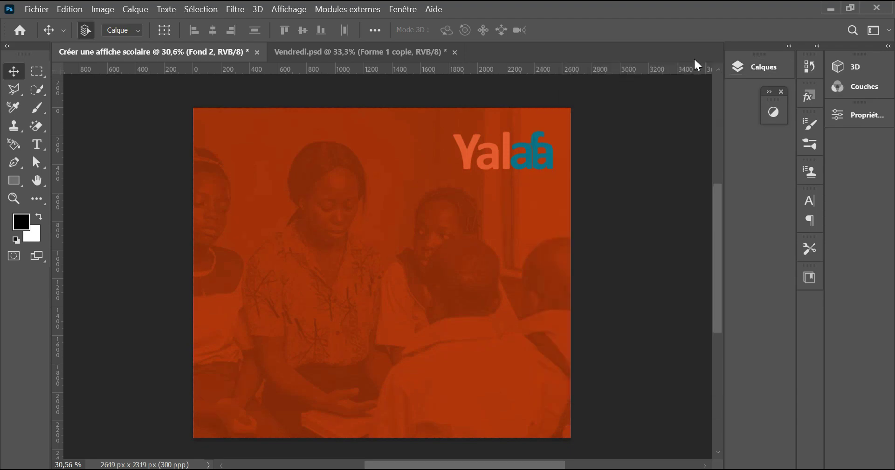
pyautogui.click(38, 10)
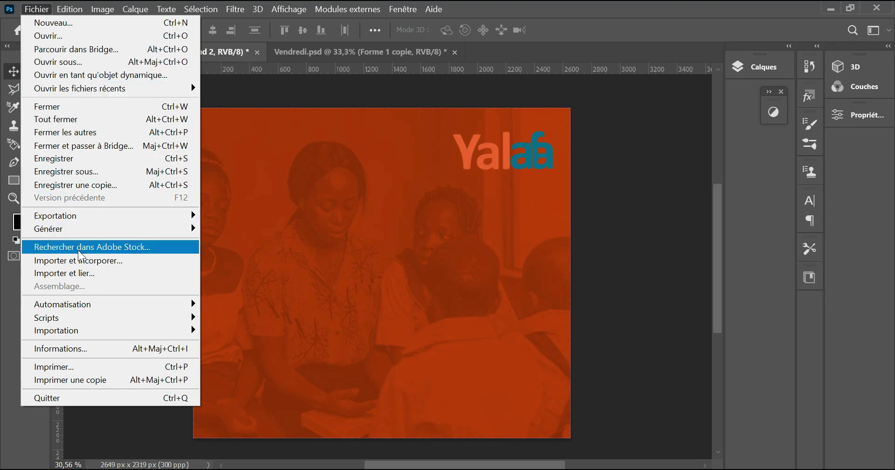
# Place Sans titre-1, the smiling woman cutout, on the left at nearly full poster height
pyautogui.click(79, 262)
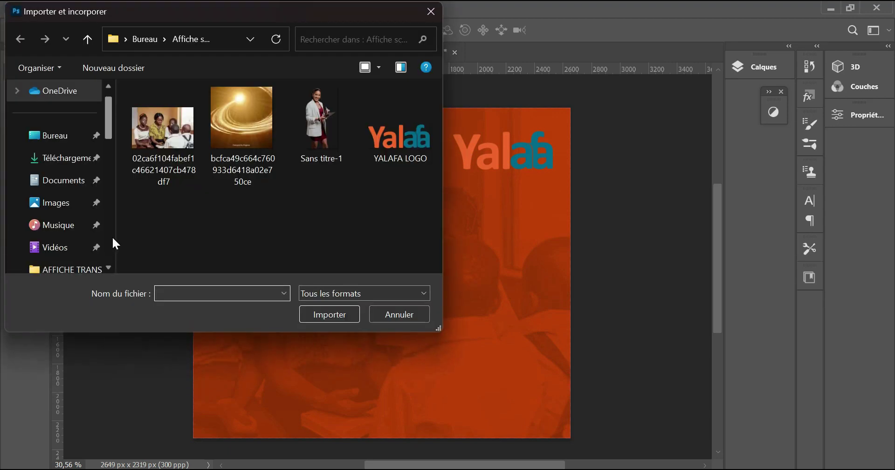
pyautogui.click(319, 109)
pyautogui.click(323, 313)
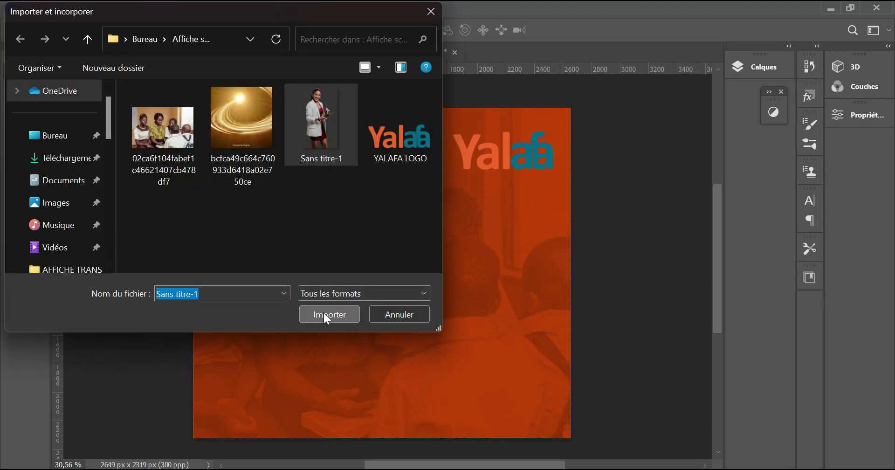
pyautogui.moveTo(396, 264); pyautogui.dragTo(311, 265)
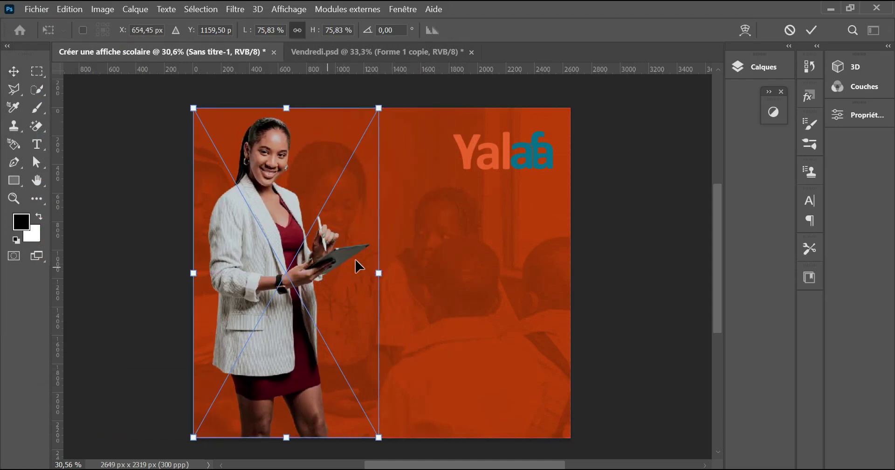
pyautogui.moveTo(392, 436); pyautogui.dragTo(401, 459)
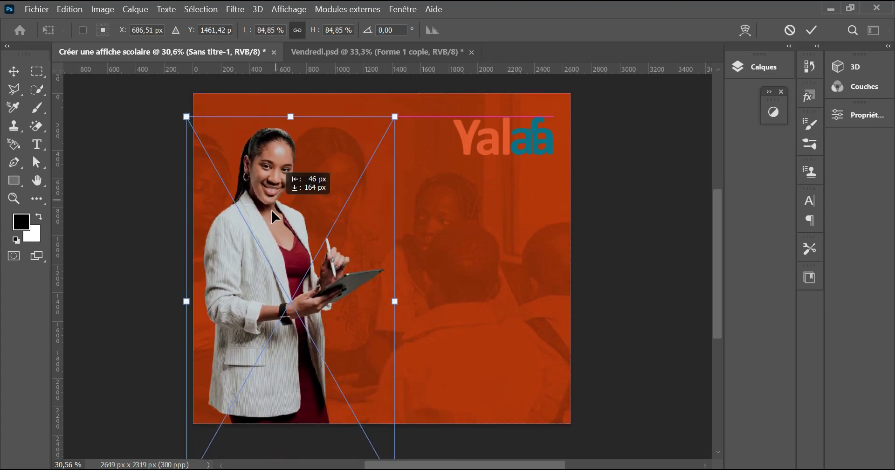
pyautogui.moveTo(283, 179); pyautogui.dragTo(269, 222)
pyautogui.moveTo(280, 187); pyautogui.dragTo(287, 205)
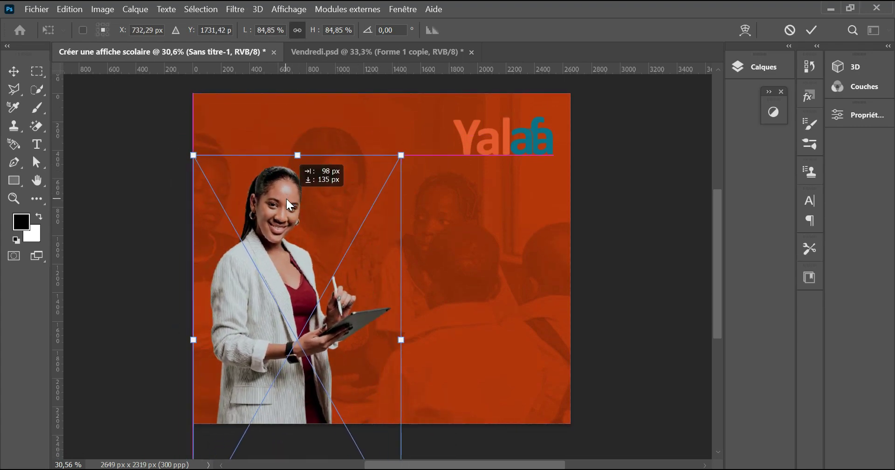
pyautogui.moveTo(392, 151); pyautogui.dragTo(426, 93)
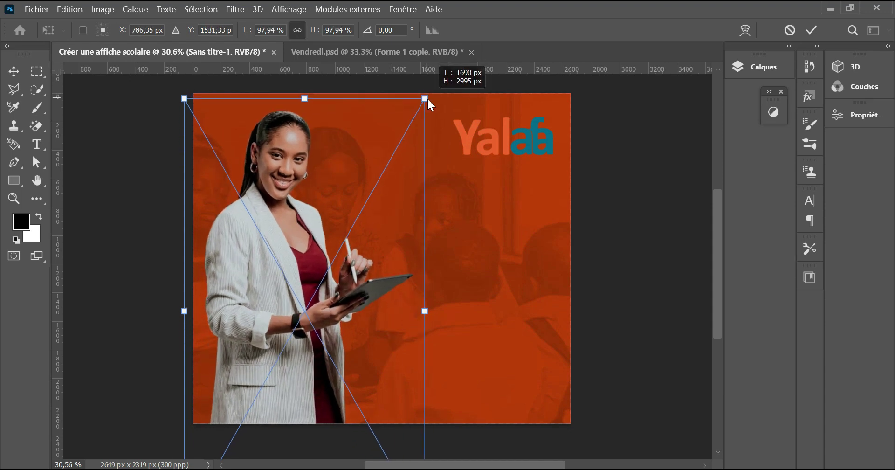
pyautogui.click(812, 30)
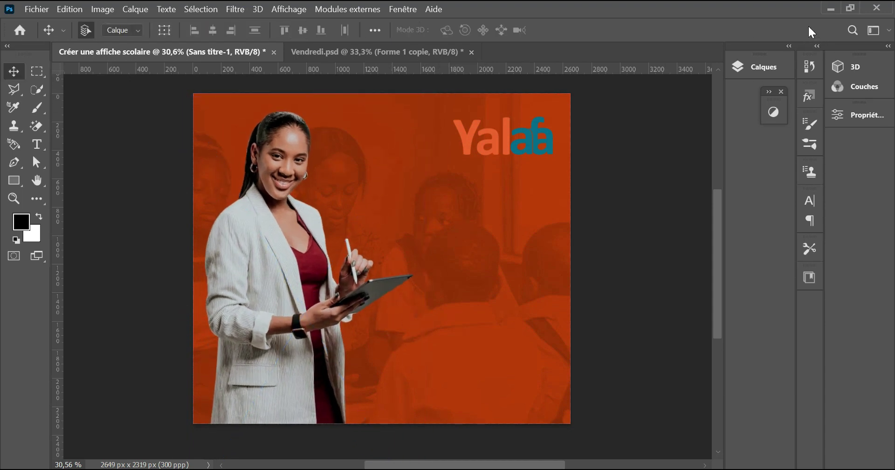
pyautogui.click(769, 68)
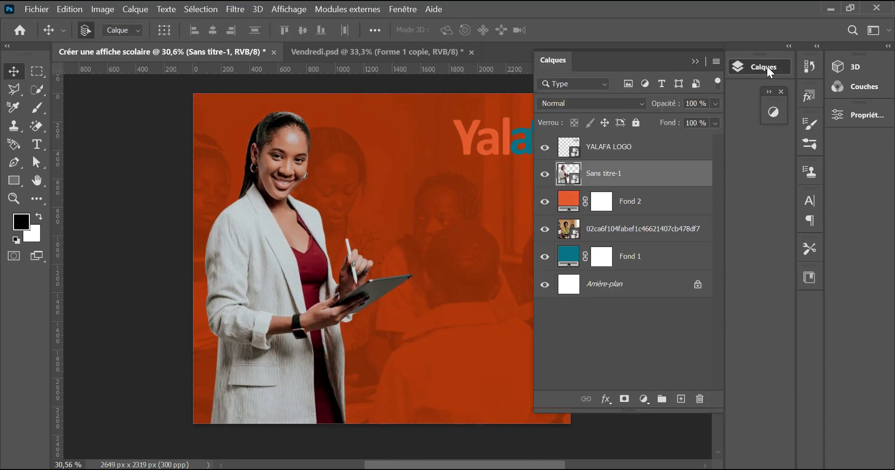
# Group Fond 2, the classroom photo and Fond 1 as 'Fond', then hide the group
pyautogui.click(641, 209)
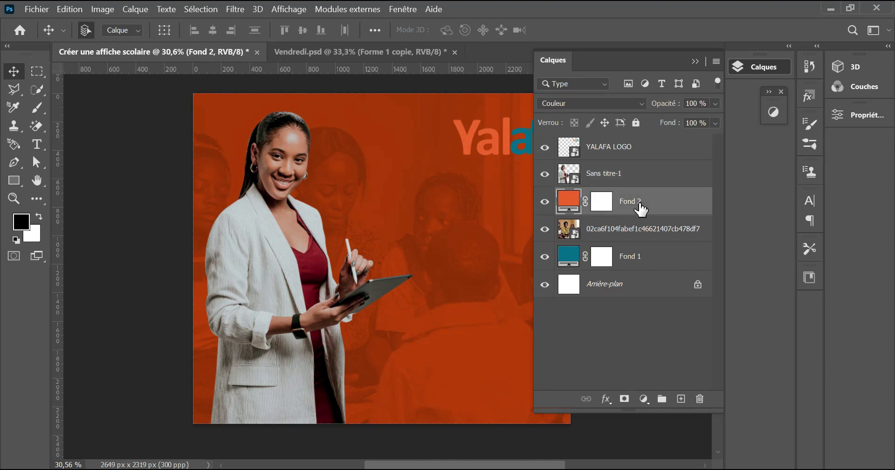
pyautogui.keyDown('shift'); pyautogui.click(650, 256); pyautogui.keyUp('shift')
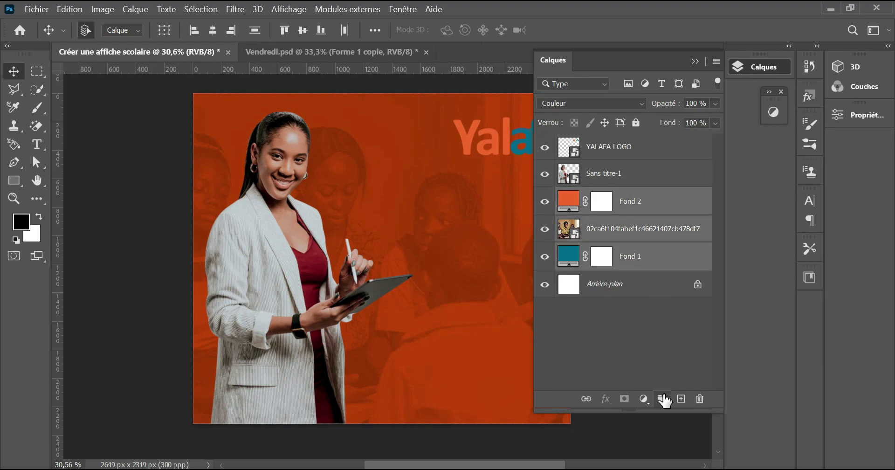
pyautogui.click(662, 399)
pyautogui.doubleClick(599, 196)
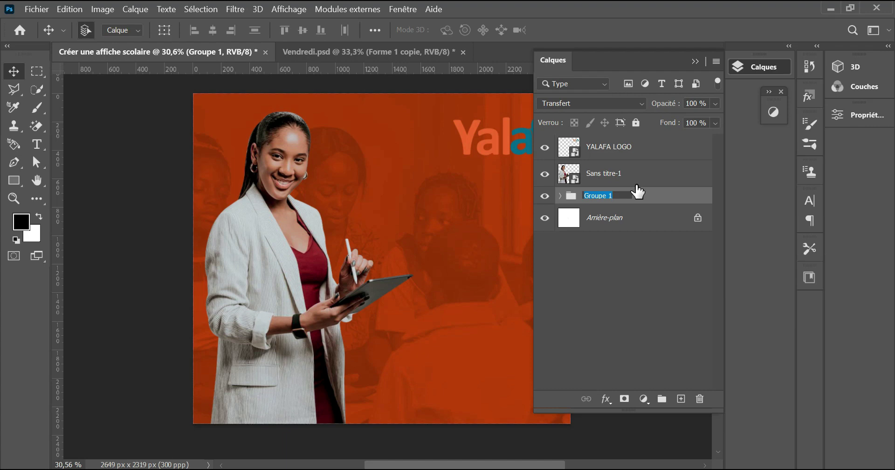
pyautogui.write('Fond')
pyautogui.press('Return')
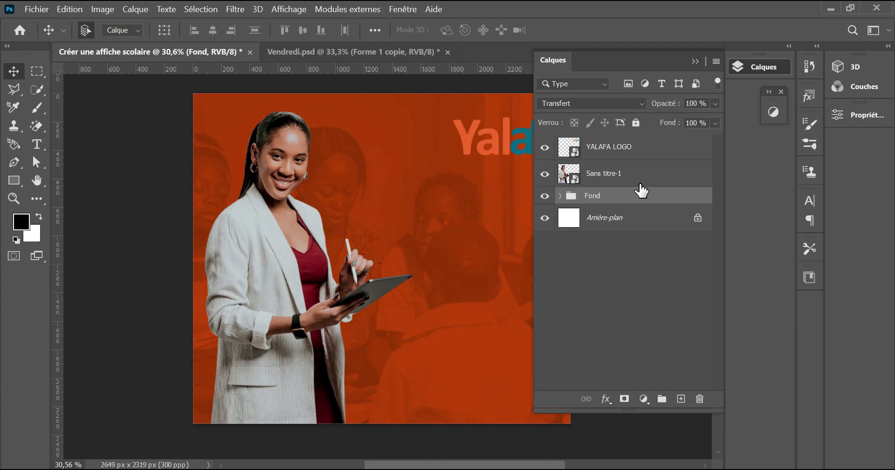
pyautogui.click(544, 196)
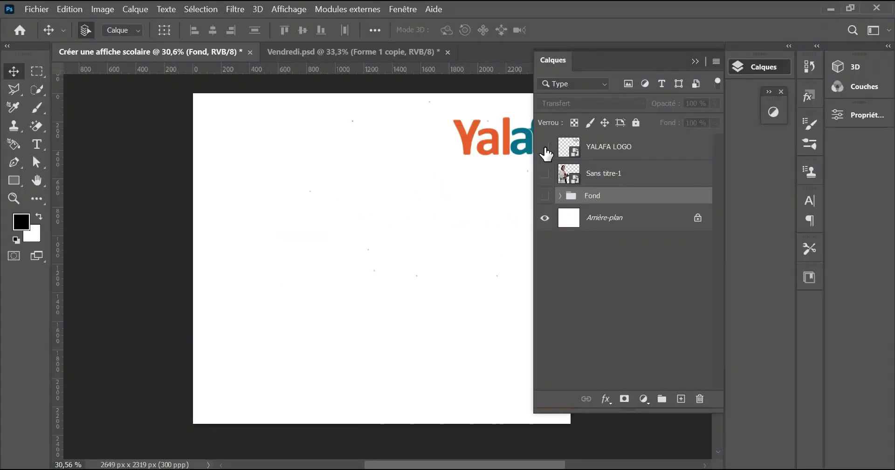
# Hide the YALAFA logo and start a shape with the Curvature Pen's first anchor
pyautogui.click(545, 148)
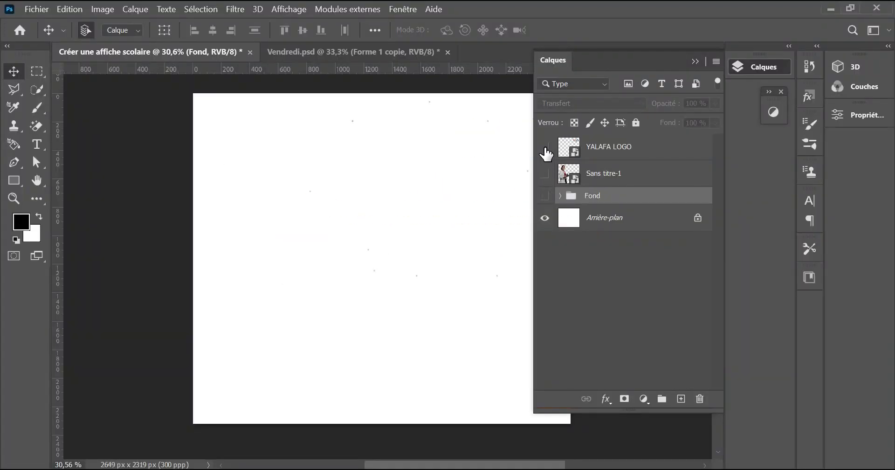
pyautogui.click(696, 61)
pyautogui.click(16, 164)
pyautogui.hotkey('shift', 'p')
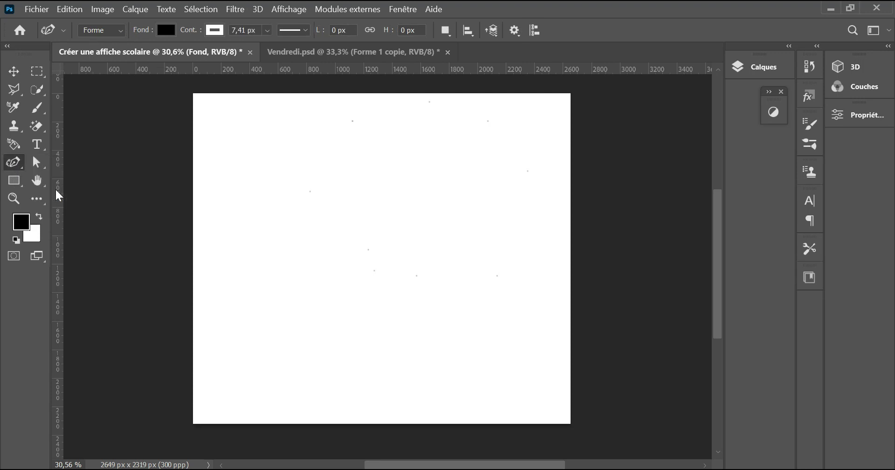
pyautogui.click(354, 121)
# Trace and close a rounded blob outline across the upper canvas
pyautogui.click(310, 190)
pyautogui.click(371, 249)
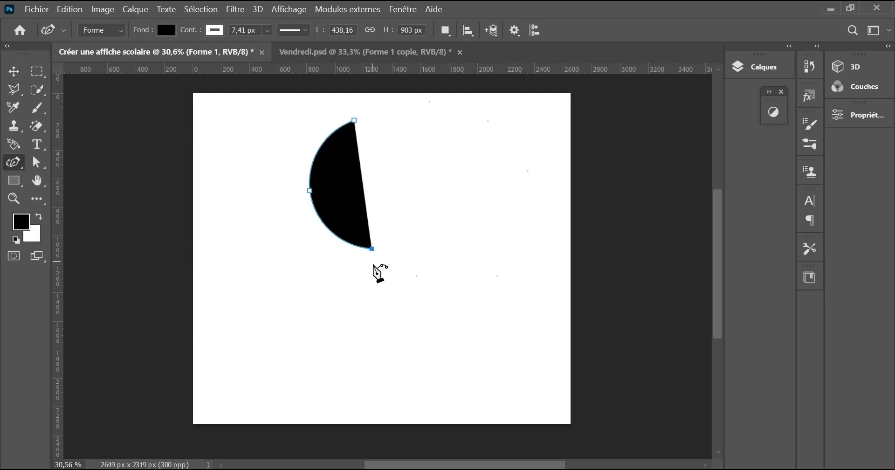
pyautogui.click(376, 269)
pyautogui.click(417, 275)
pyautogui.click(499, 273)
pyautogui.click(529, 171)
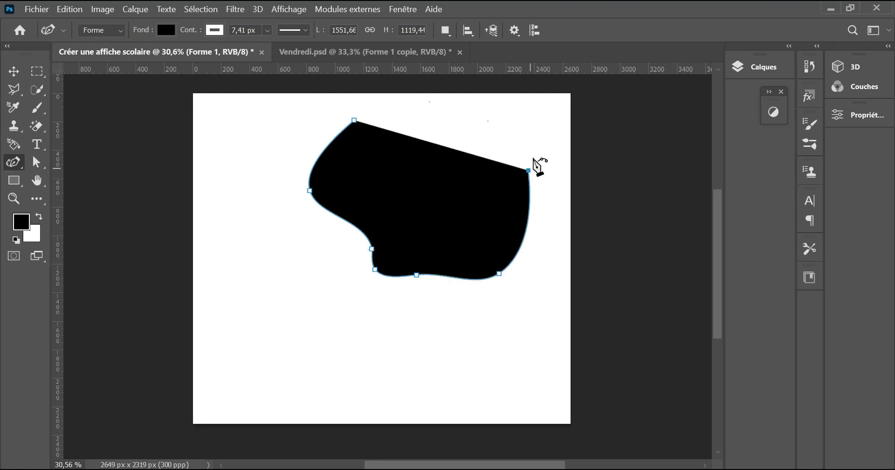
pyautogui.click(487, 120)
pyautogui.click(430, 100)
pyautogui.click(355, 120)
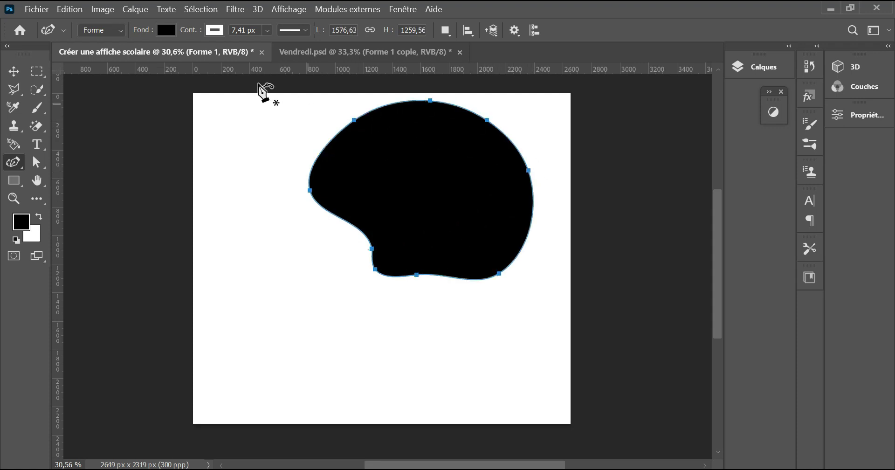
# Fill the blob shape teal from the recent swatches
pyautogui.click(167, 30)
pyautogui.click(89, 104)
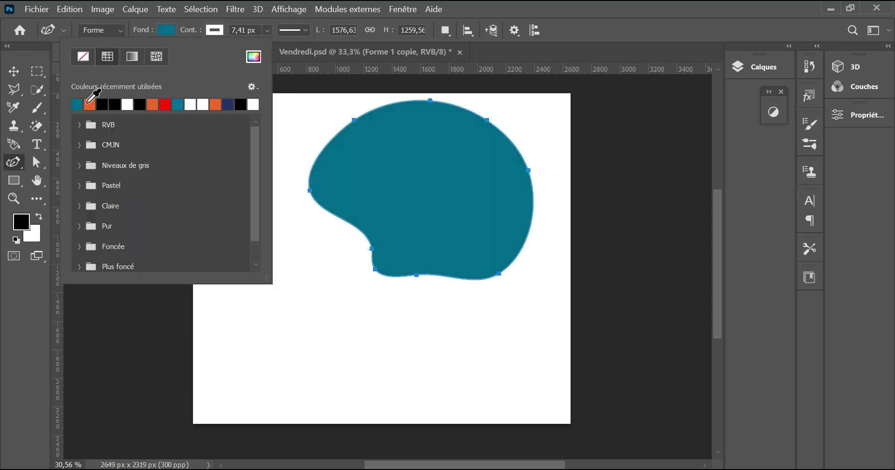
pyautogui.click(171, 31)
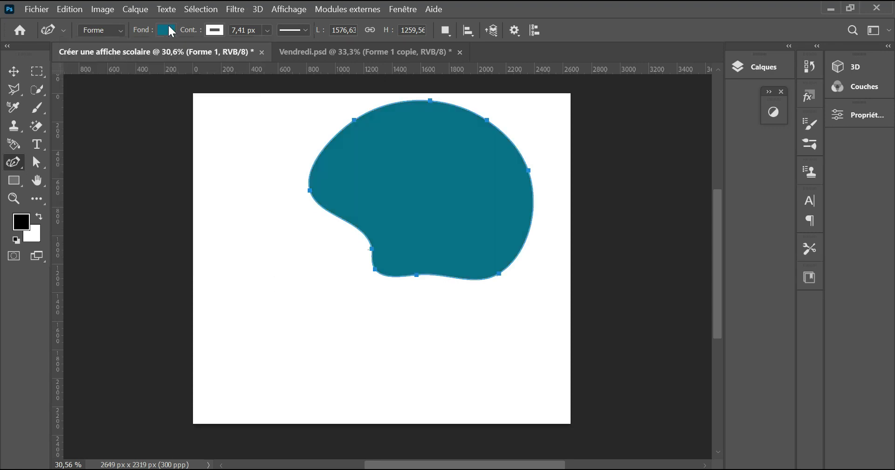
pyautogui.click(15, 72)
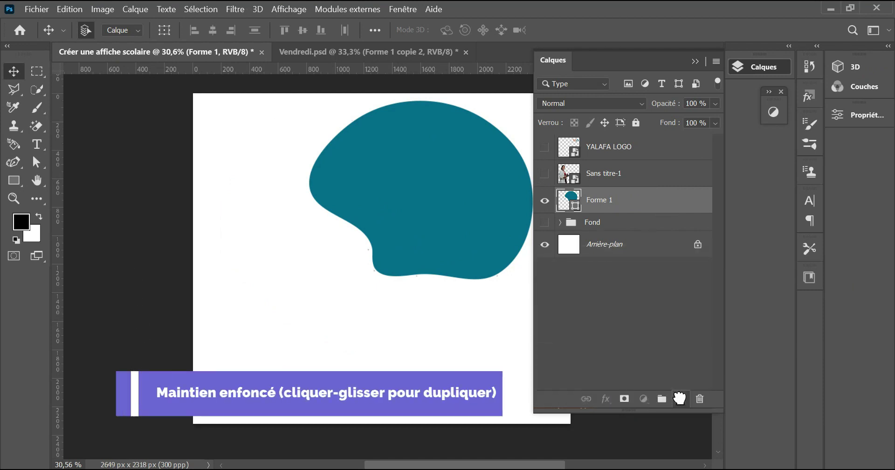
# Duplicate Forme 1 twice and name the layers Blanc, noir and bleu couleur
pyautogui.moveTo(665, 209); pyautogui.dragTo(681, 399)
pyautogui.moveTo(632, 231); pyautogui.dragTo(682, 399)
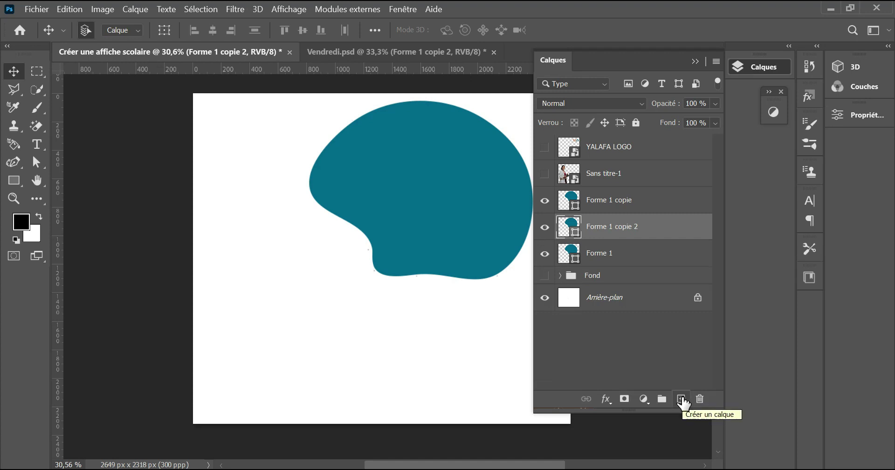
pyautogui.doubleClick(602, 254)
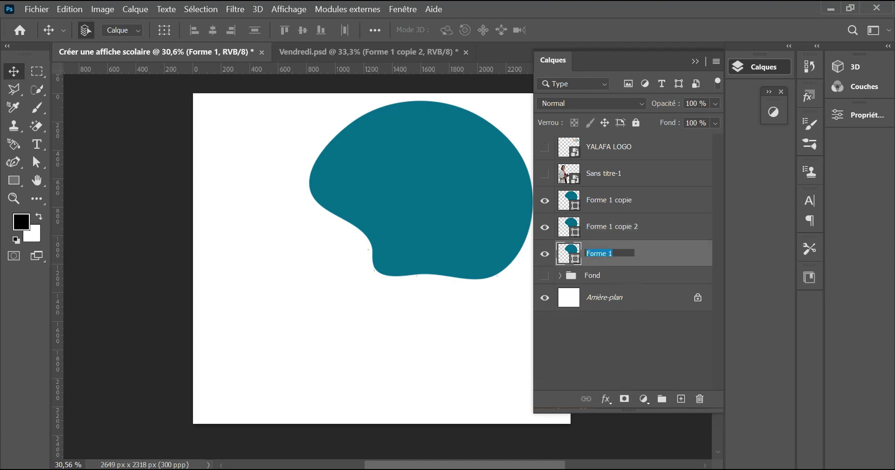
pyautogui.write('Blanc')
pyautogui.doubleClick(609, 229)
pyautogui.write('noir')
pyautogui.press('Return')
pyautogui.doubleClick(611, 201)
pyautogui.write('bleu c')
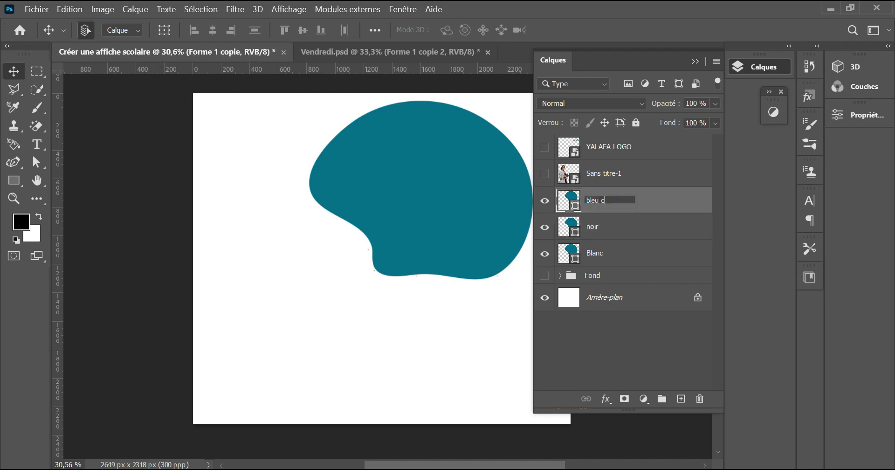
pyautogui.press('Return')
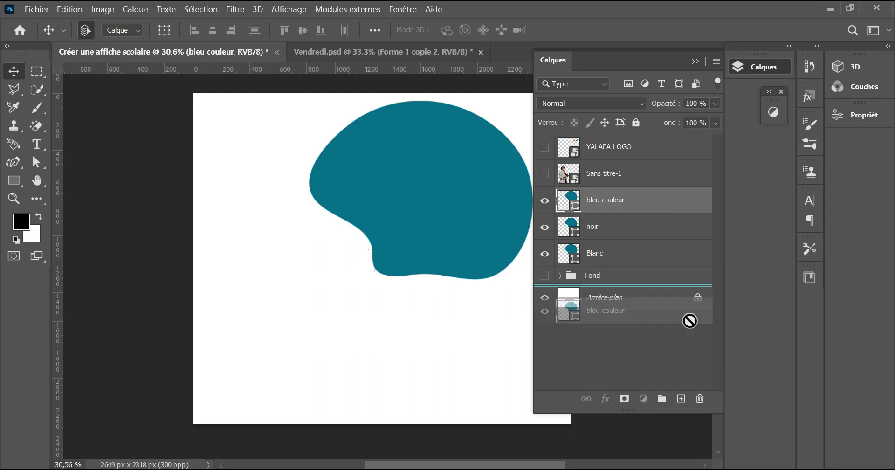
# Duplicate bleu couleur and rename the copy 'bleu 80%'
pyautogui.moveTo(622, 203); pyautogui.dragTo(682, 399)
pyautogui.doubleClick(620, 205)
pyautogui.press('BackSpace')
pyautogui.press('BackSpace')
pyautogui.press('BackSpace')
pyautogui.write('bleu 80')
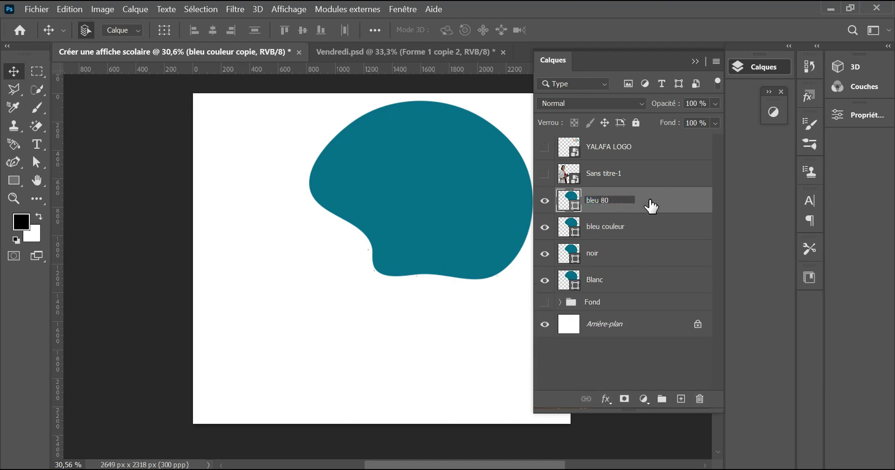
pyautogui.write('%')
pyautogui.press('Return')
pyautogui.click(598, 282)
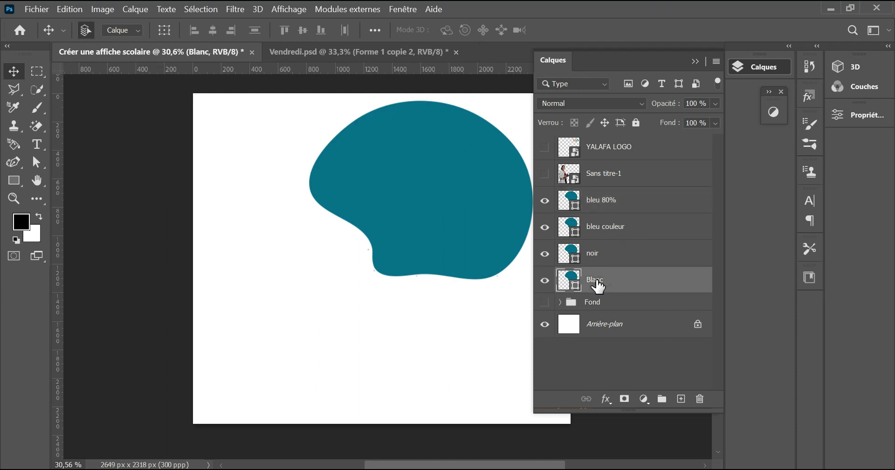
# Fill the Blanc blob white and the noir blob black, hiding each
pyautogui.click(16, 181)
pyautogui.click(168, 31)
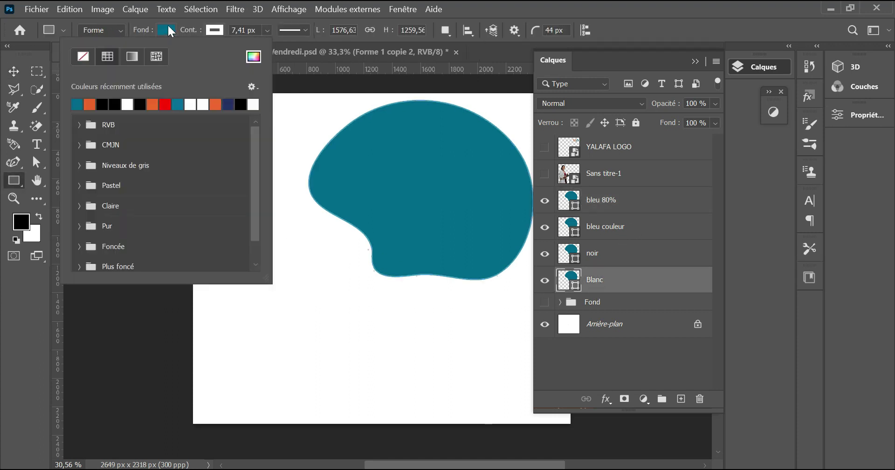
pyautogui.click(127, 101)
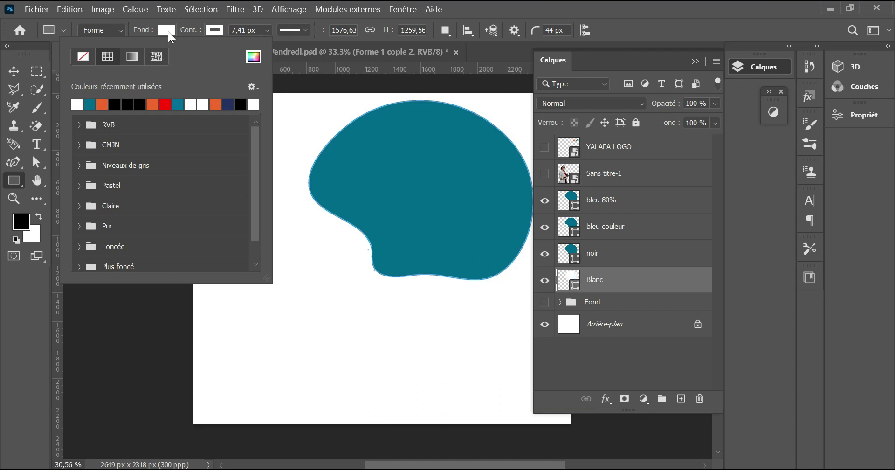
pyautogui.press('Escape')
pyautogui.click(545, 281)
pyautogui.click(602, 255)
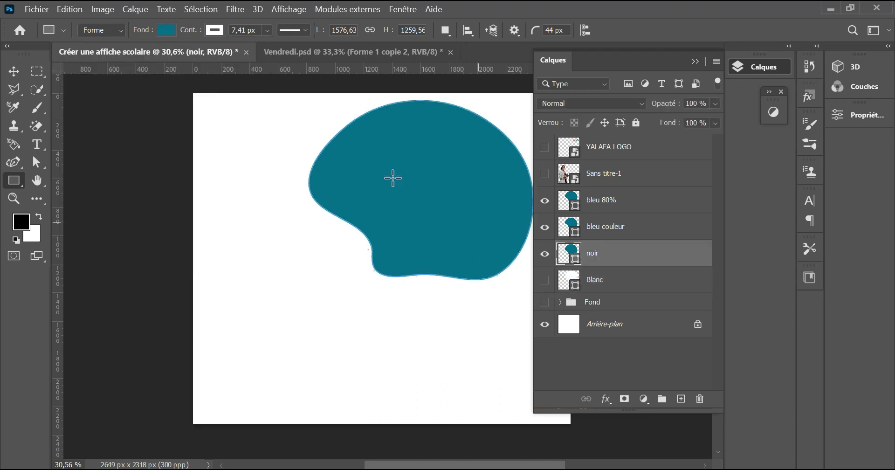
pyautogui.click(168, 32)
pyautogui.click(117, 100)
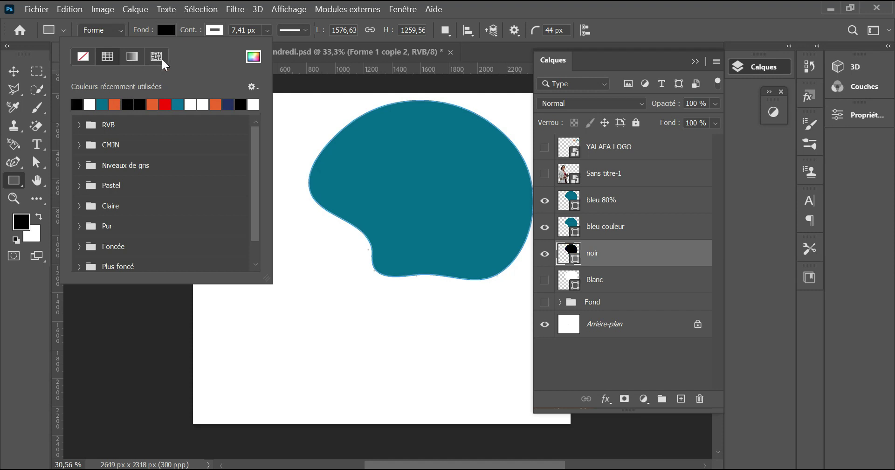
pyautogui.click(165, 32)
pyautogui.click(548, 252)
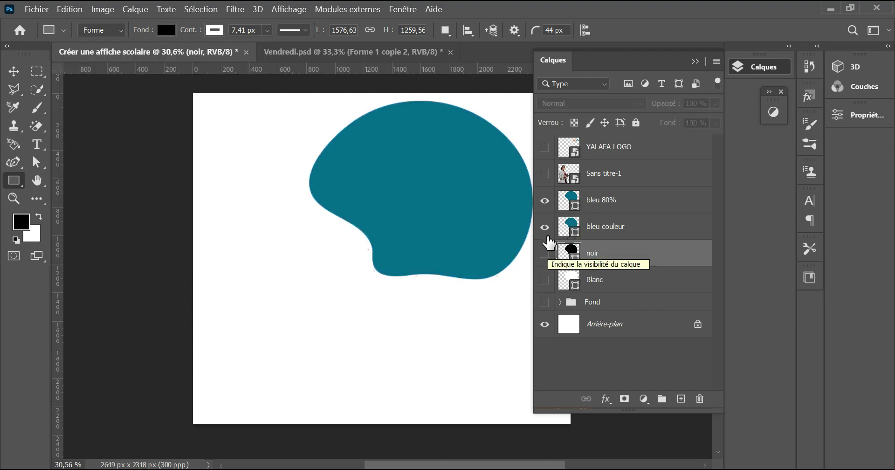
# Hide bleu 80% and bleu couleur, showing only the black noir blob
pyautogui.click(545, 227)
pyautogui.click(545, 201)
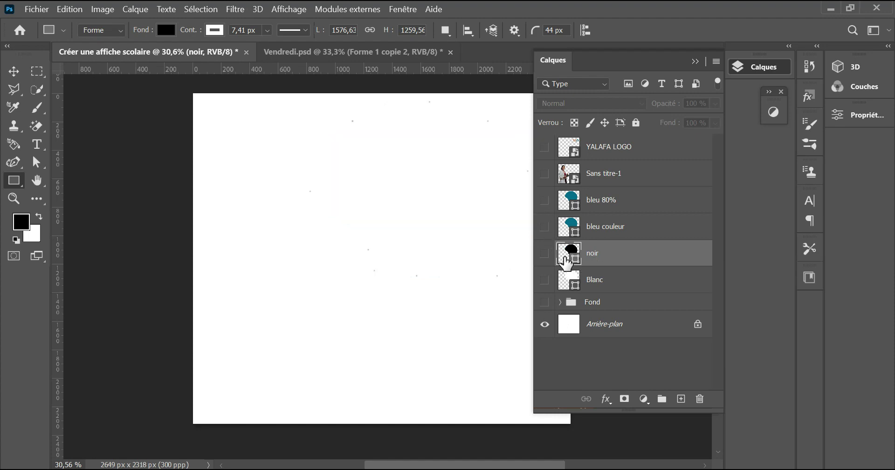
pyautogui.click(545, 254)
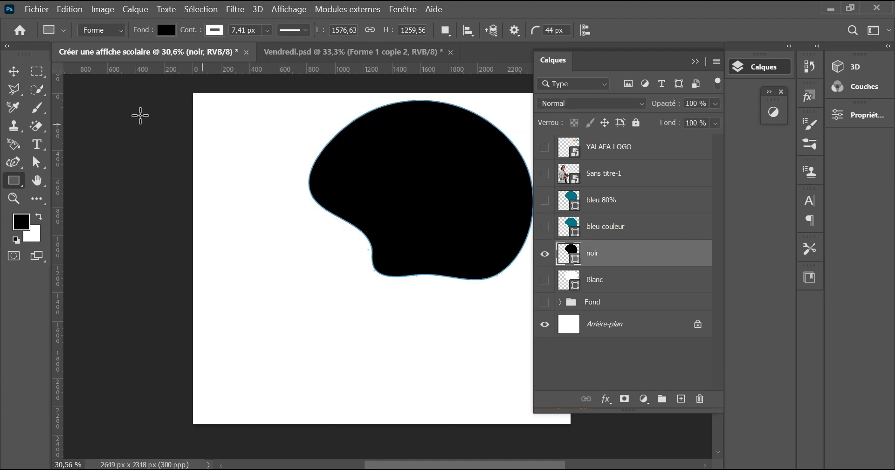
# Import and embed the classroom photo as a placed layer
pyautogui.click(13, 71)
pyautogui.click(36, 9)
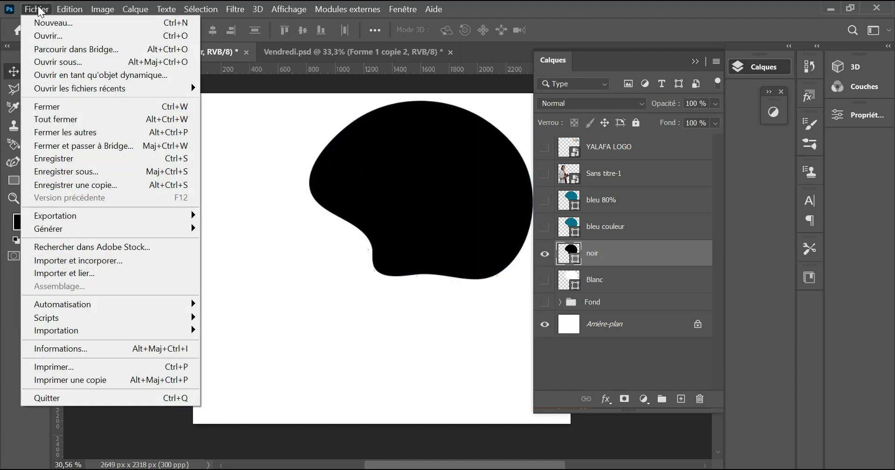
pyautogui.click(83, 257)
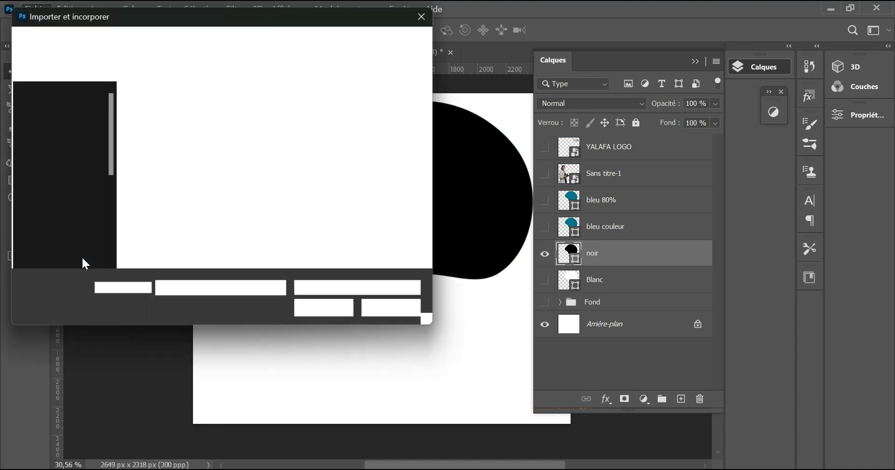
pyautogui.click(161, 143)
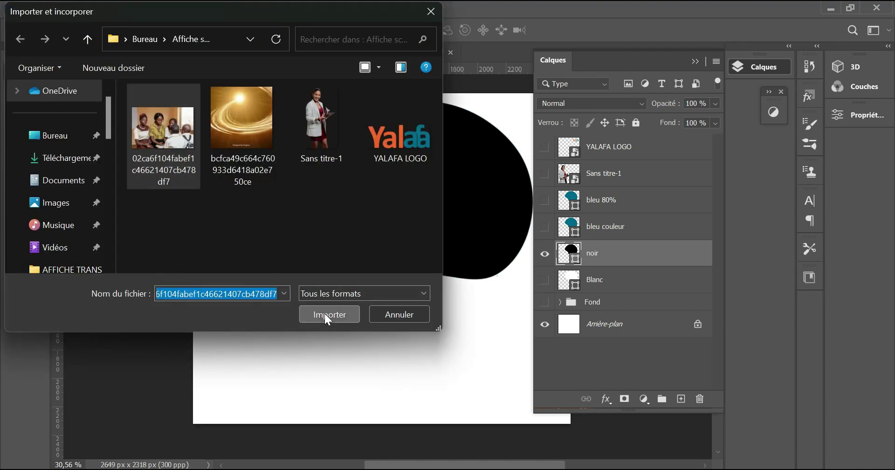
pyautogui.click(326, 313)
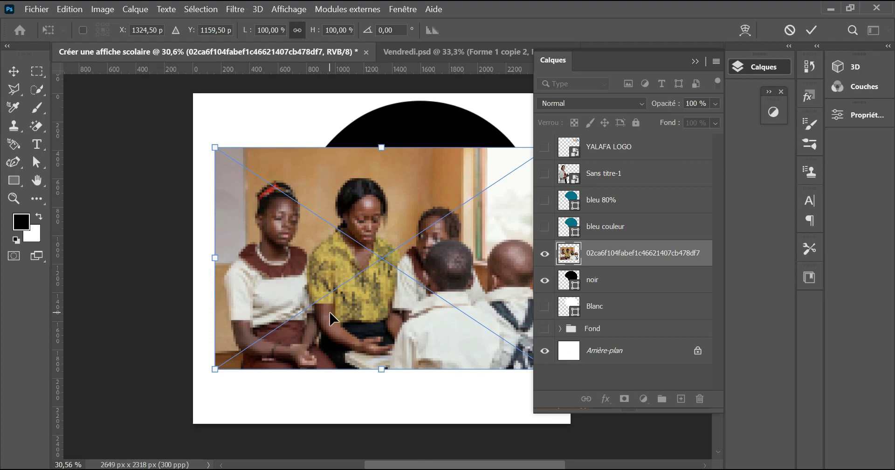
# Scale the classroom photo to about 84% and position it along the top edge
pyautogui.click(696, 62)
pyautogui.moveTo(490, 229); pyautogui.dragTo(511, 181)
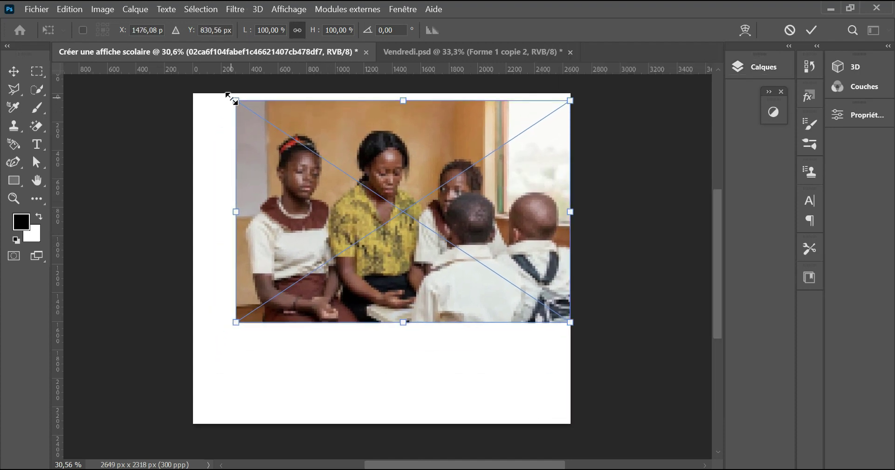
pyautogui.moveTo(232, 98); pyautogui.dragTo(287, 133)
pyautogui.moveTo(440, 201); pyautogui.dragTo(433, 165)
pyautogui.click(811, 30)
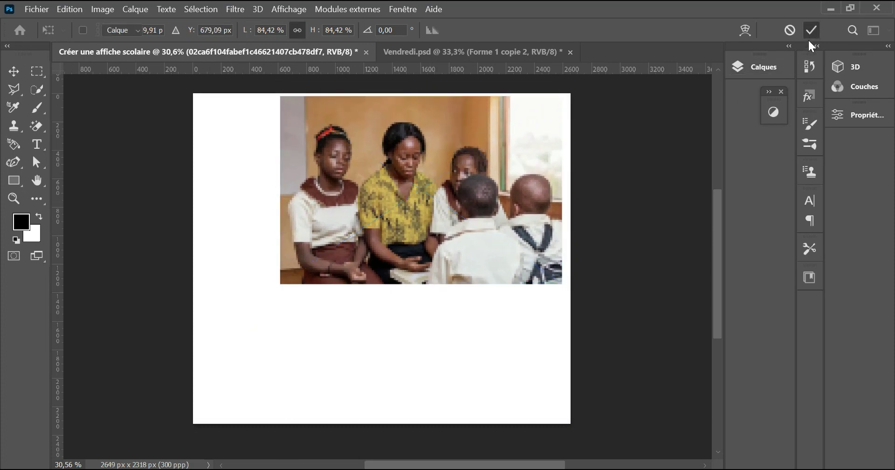
pyautogui.moveTo(557, 466); pyautogui.dragTo(574, 465)
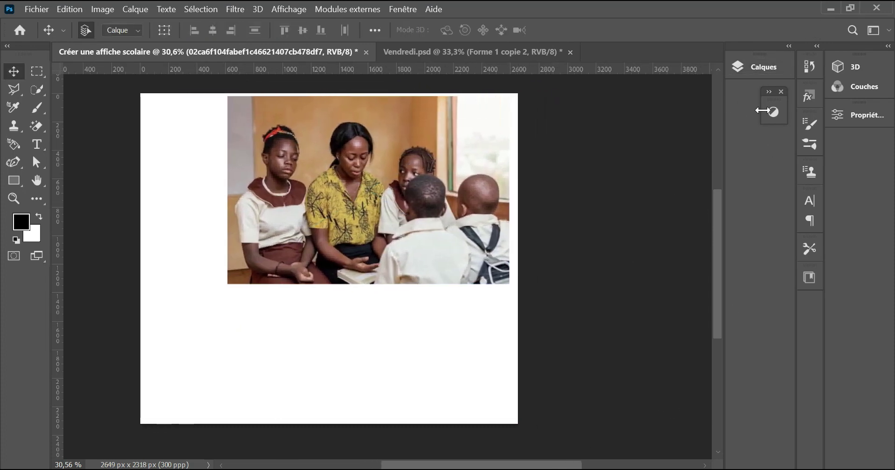
# Create a clipping mask so the classroom photo sits inside the noir blob
pyautogui.click(760, 68)
pyautogui.rightClick(637, 256)
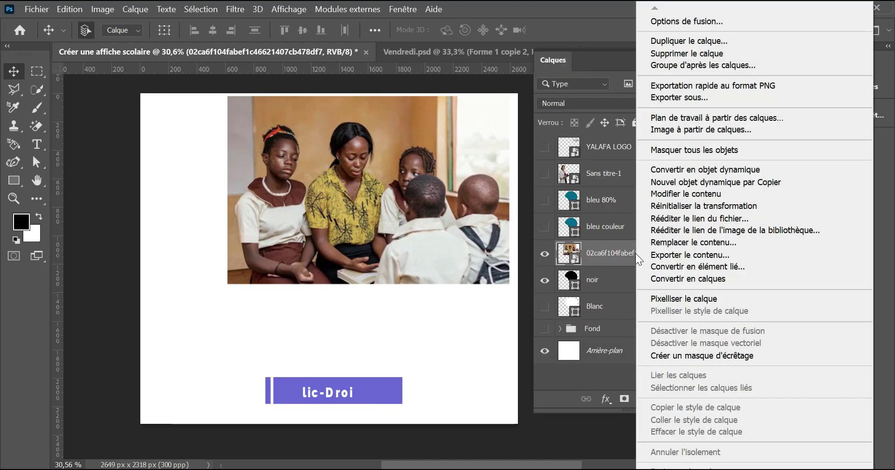
pyautogui.click(675, 356)
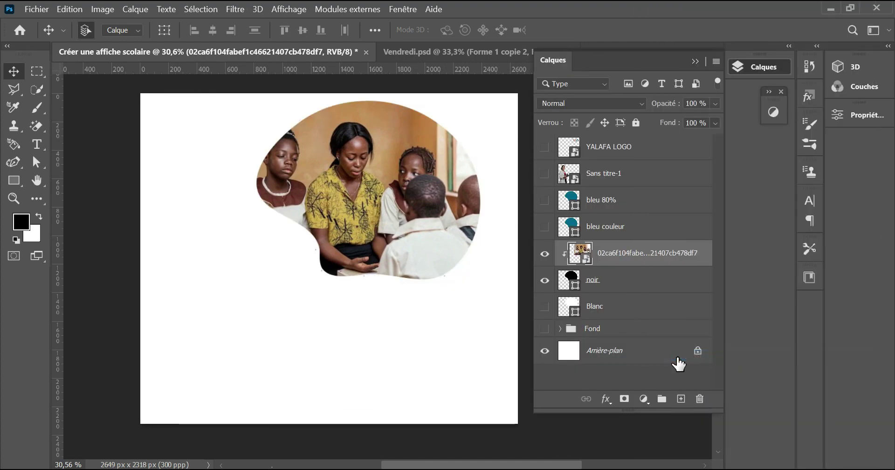
# Show the bleu couleur layer and set its blend mode to Couleur
pyautogui.click(615, 229)
pyautogui.click(545, 227)
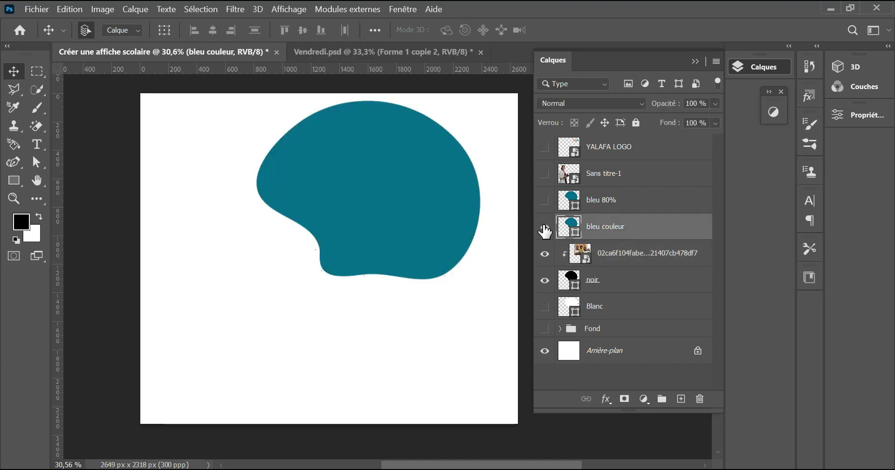
pyautogui.click(569, 103)
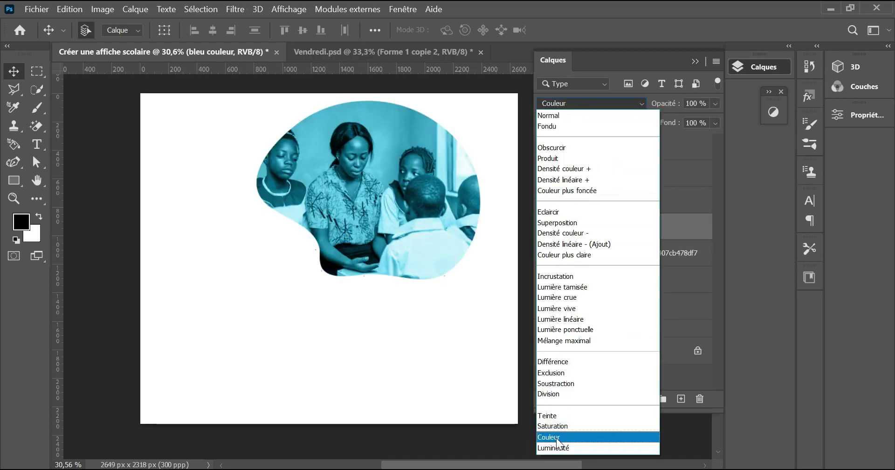
pyautogui.click(556, 438)
# Show the bleu 80% layer and lower its opacity so the photo shows through
pyautogui.click(615, 205)
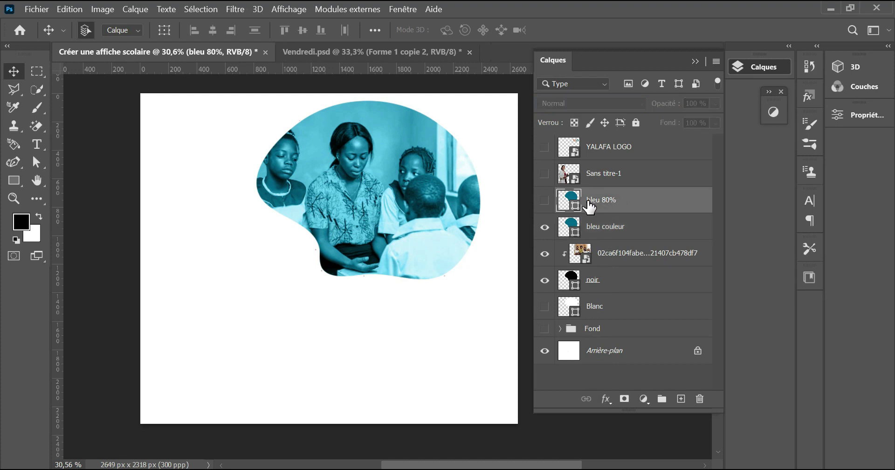
pyautogui.click(546, 202)
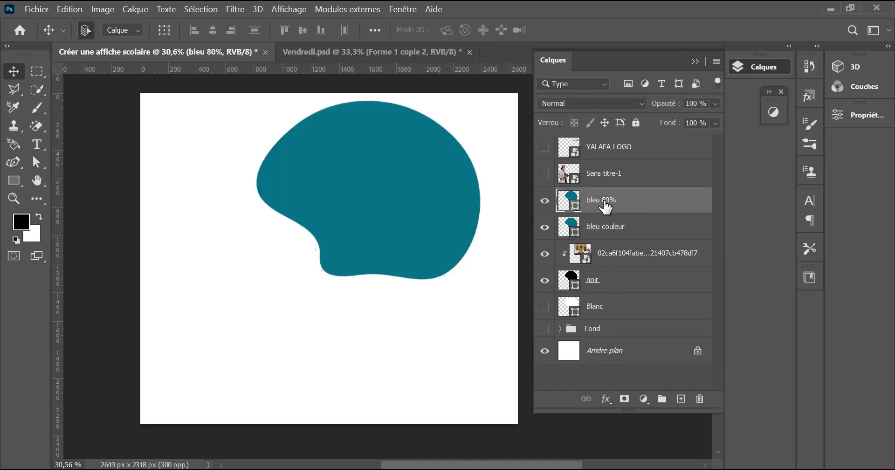
pyautogui.click(716, 103)
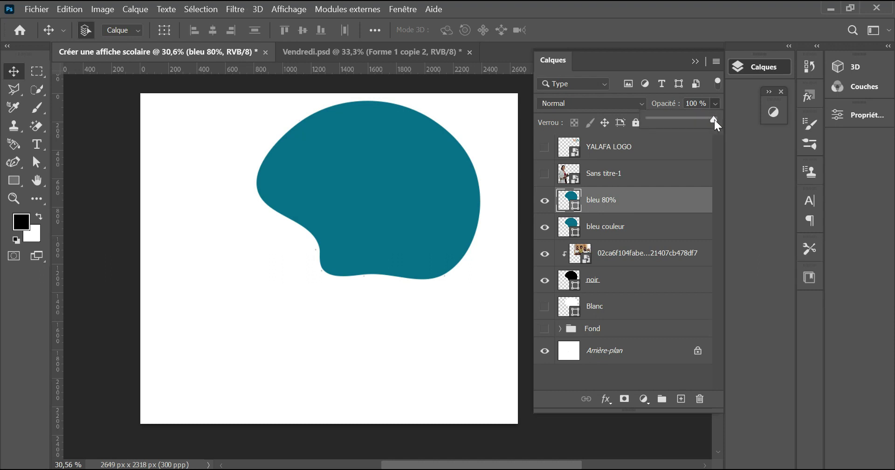
pyautogui.moveTo(699, 120); pyautogui.dragTo(695, 122)
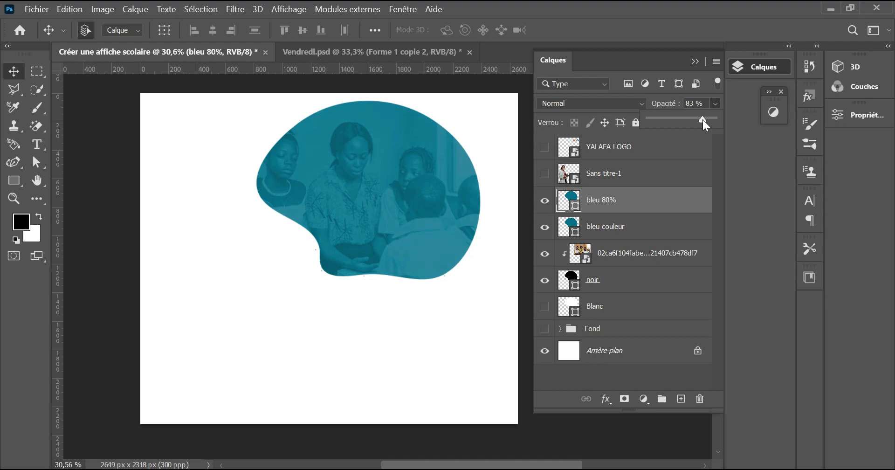
pyautogui.click(623, 231)
pyautogui.click(602, 310)
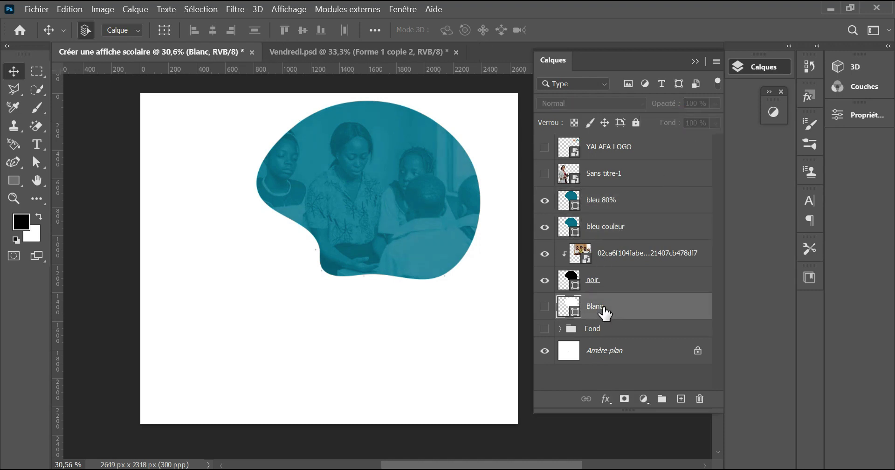
# Make the Blanc layer and the orange Fond background group visible
pyautogui.click(545, 307)
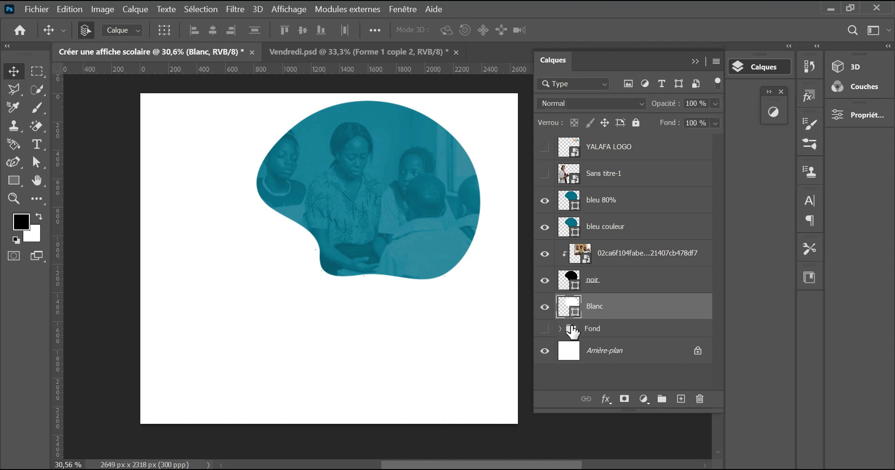
pyautogui.click(599, 330)
pyautogui.click(545, 329)
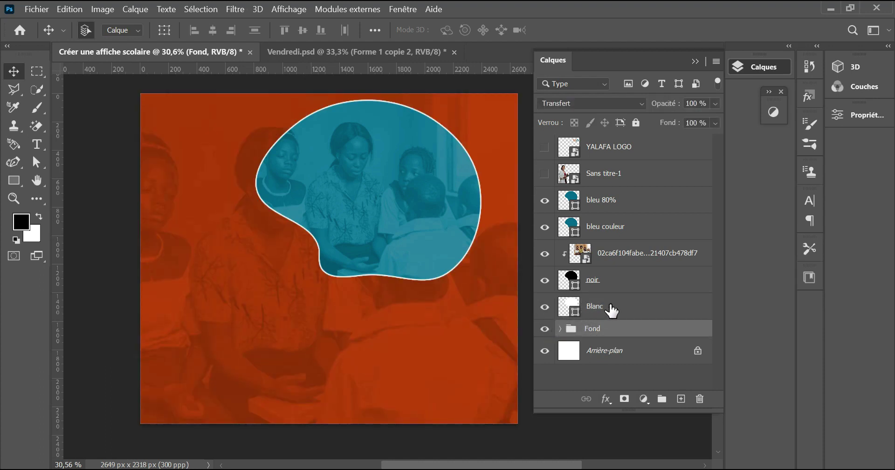
# Set the stroke to none on the bleu couleur and bleu 80% blobs
pyautogui.click(606, 234)
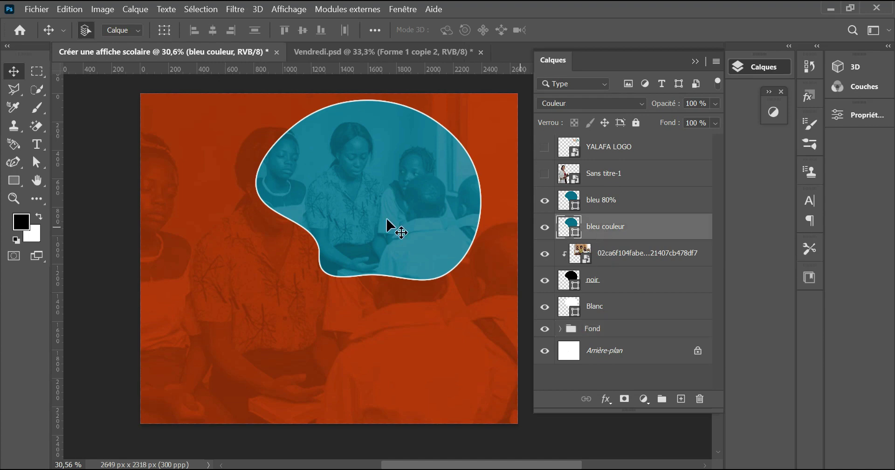
pyautogui.click(17, 179)
pyautogui.click(215, 30)
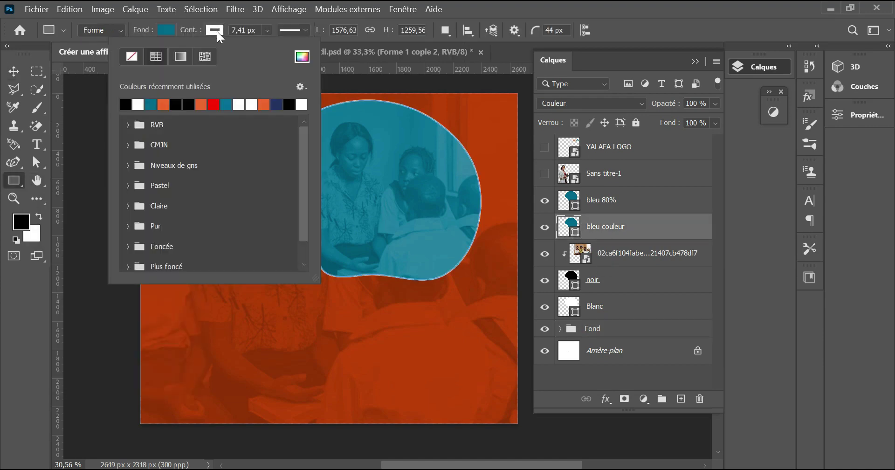
pyautogui.click(131, 56)
pyautogui.click(214, 30)
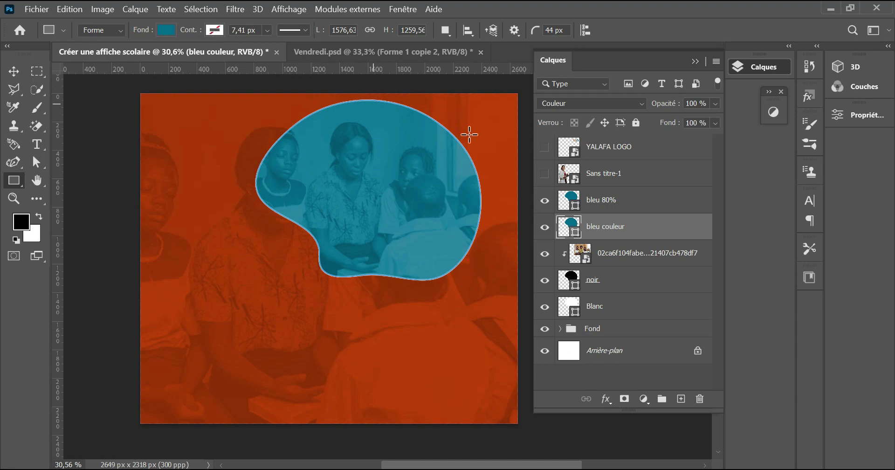
pyautogui.click(609, 200)
pyautogui.click(223, 35)
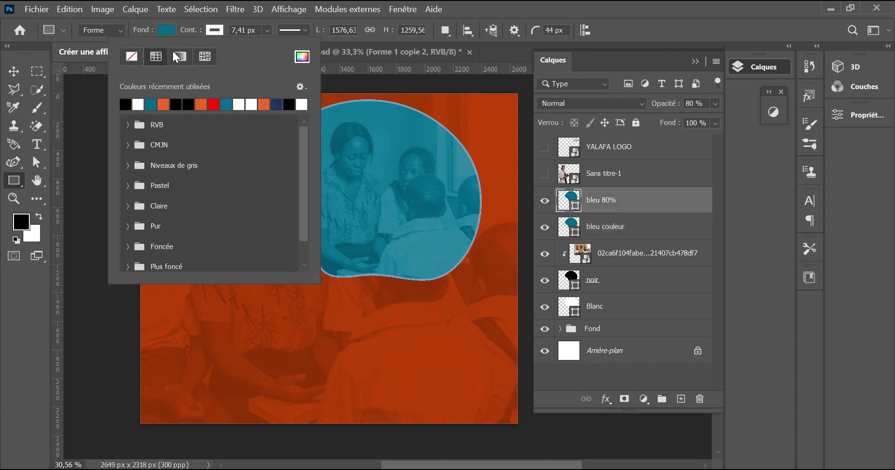
pyautogui.click(133, 56)
pyautogui.click(216, 29)
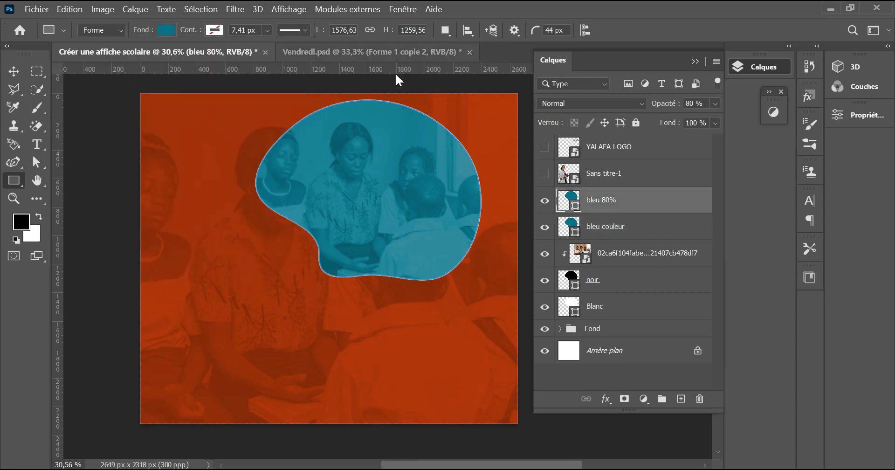
# Remove the noir blob's outline and show the woman cutout layer Sans titre-1
pyautogui.click(602, 280)
pyautogui.click(215, 30)
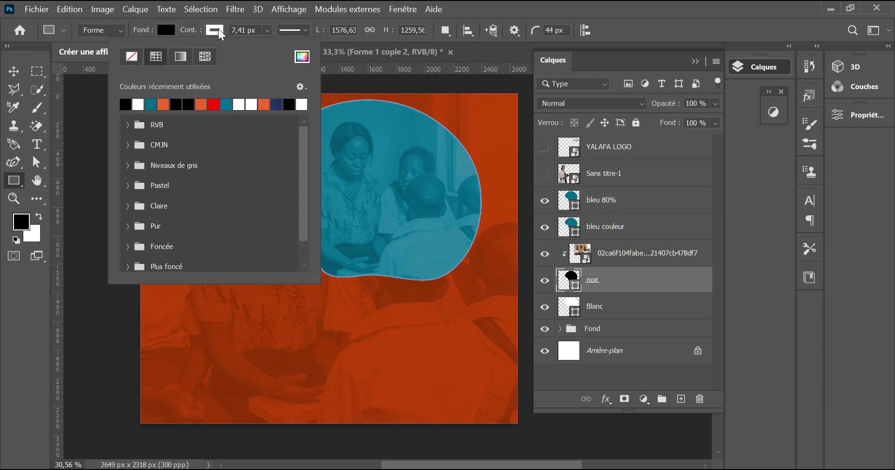
pyautogui.click(133, 57)
pyautogui.click(216, 30)
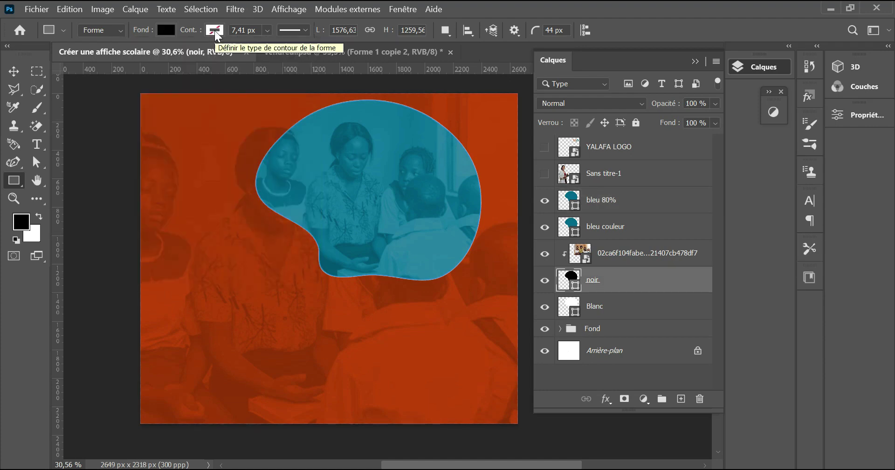
pyautogui.click(569, 182)
pyautogui.click(544, 174)
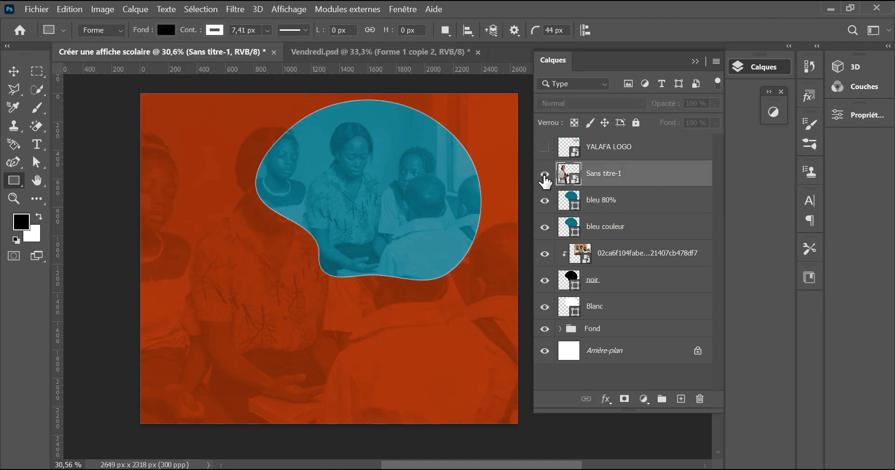
# Nudge the woman cutout slightly left and down with the arrow keys
pyautogui.click(13, 71)
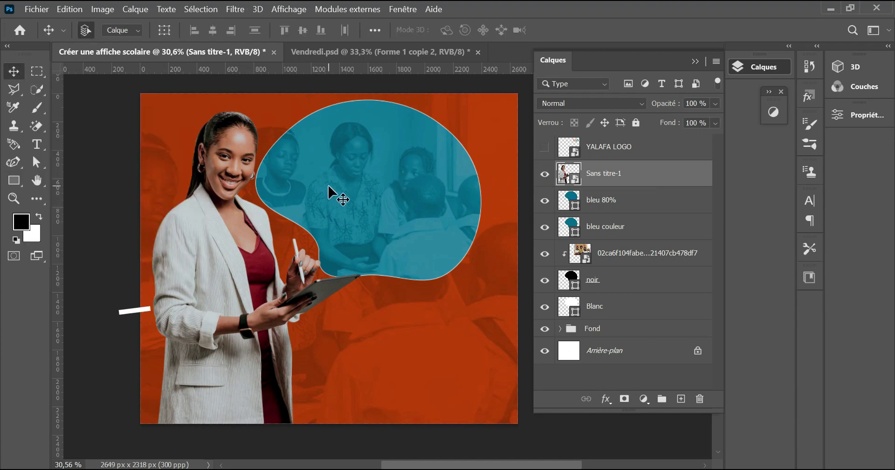
pyautogui.press('Left')
pyautogui.press('Left')
pyautogui.press('Left')
pyautogui.press('Down')
pyautogui.press('Down')
pyautogui.press('Down')
pyautogui.press('Down')
pyautogui.press('Down')
pyautogui.press('Down')
pyautogui.press('Down')
pyautogui.press('Down')
pyautogui.press('Down')
pyautogui.press('Down')
pyautogui.press('Down')
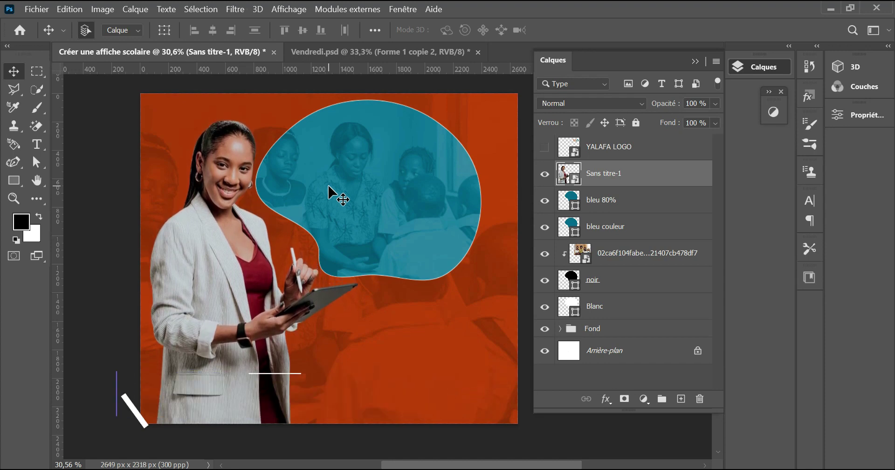
pyautogui.press('Down')
pyautogui.press('Down')
pyautogui.press('Down')
pyautogui.press('Down')
pyautogui.press('Down')
pyautogui.press('Down')
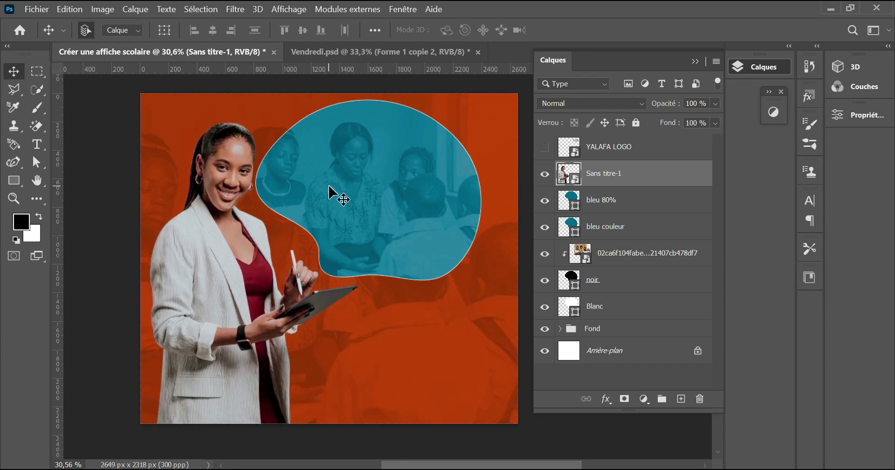
# Nudge the Blanc layer left and down so a white border frames the teal blob
pyautogui.click(618, 310)
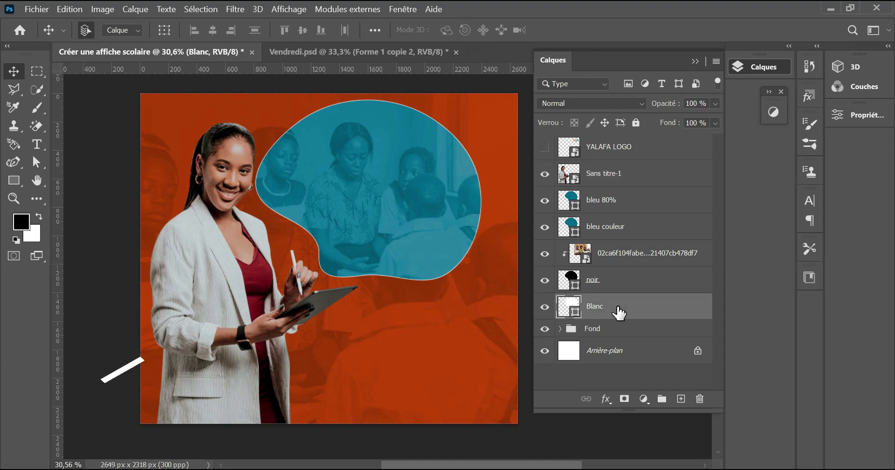
pyautogui.press('Left')
pyautogui.press('Left')
pyautogui.press('Left')
pyautogui.press('Down')
pyautogui.press('Down')
pyautogui.press('Down')
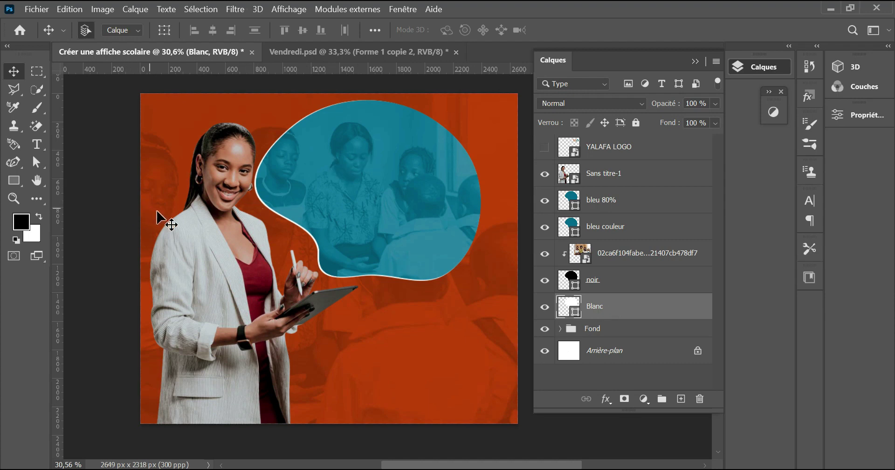
pyautogui.click(601, 177)
pyautogui.rightClick(609, 174)
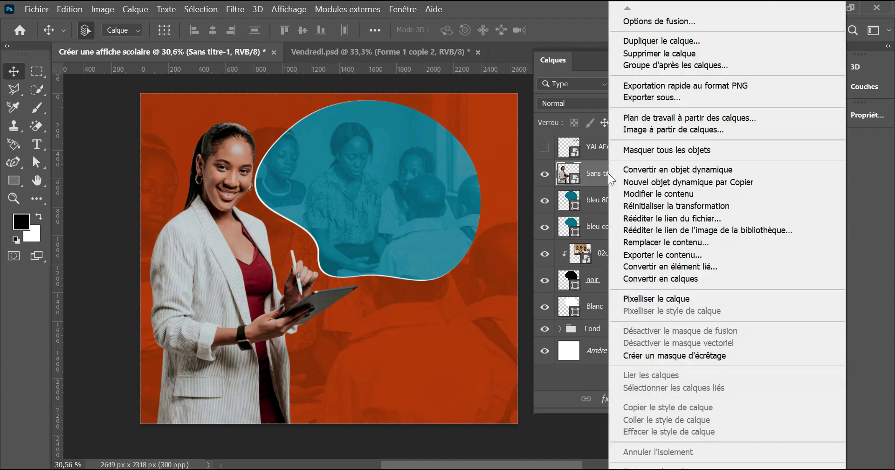
# Rasterise the woman cutout layer Sans titre-1 into an ordinary pixel layer
pyautogui.click(650, 299)
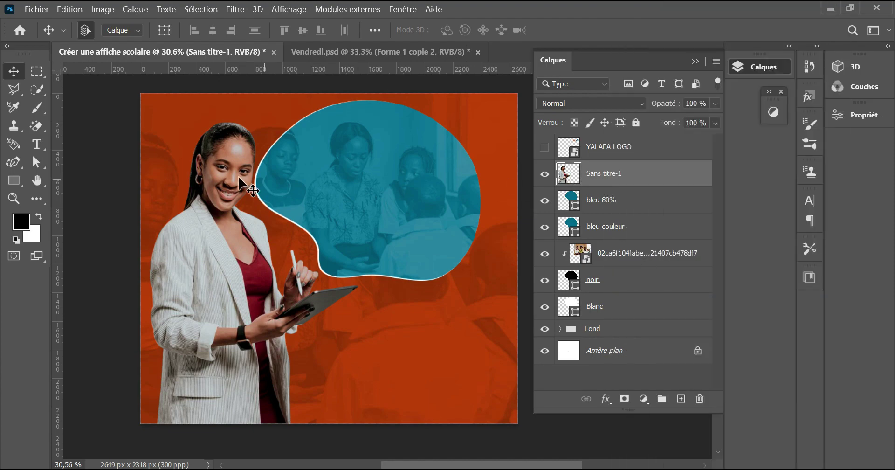
pyautogui.scroll(2, 246, 184)
pyautogui.scroll(2, 246, 184)
pyautogui.scroll(2, 246, 184)
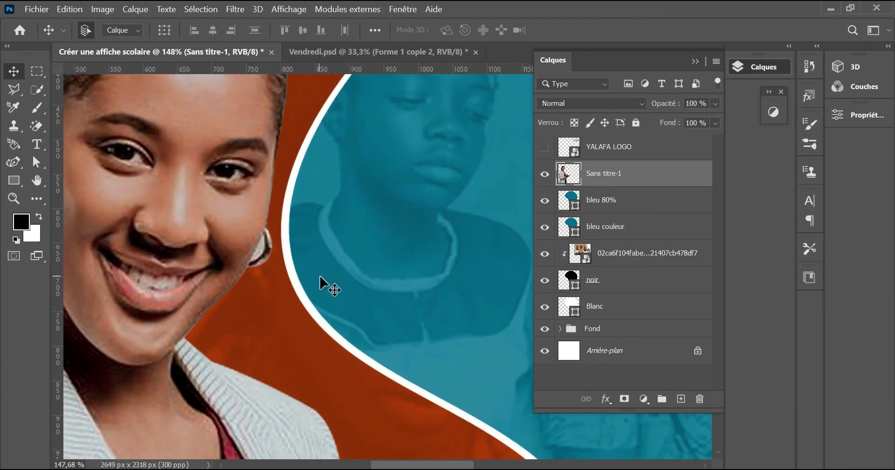
# Trace a trial pen path around the earring, then discard it
pyautogui.click(14, 163)
pyautogui.click(265, 232)
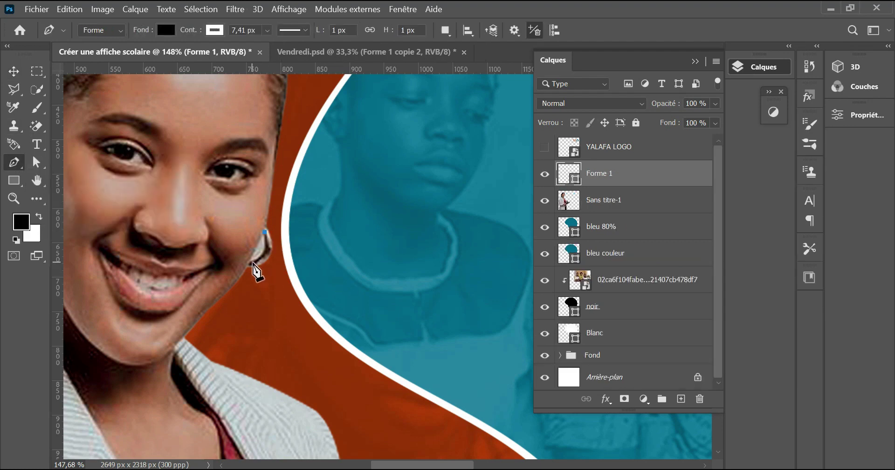
pyautogui.moveTo(252, 262); pyautogui.dragTo(237, 267)
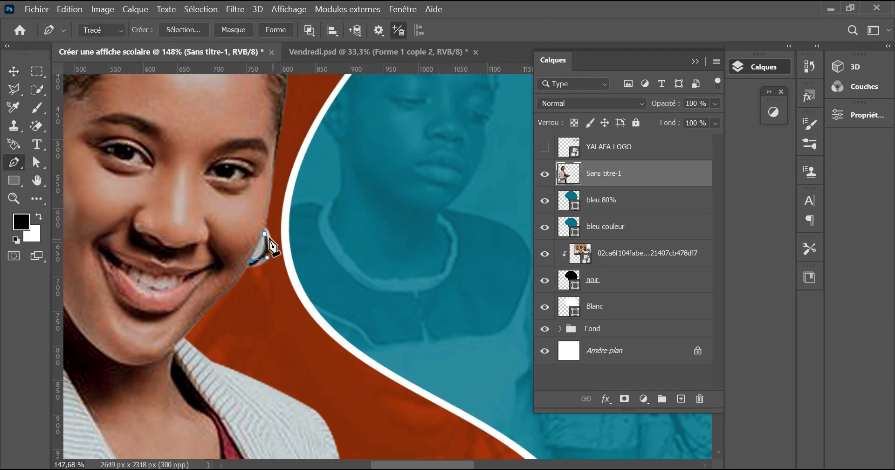
pyautogui.rightClick(340, 81)
pyautogui.click(513, 173)
pyautogui.scroll(-3, 377, 198)
pyautogui.scroll(-3, 378, 198)
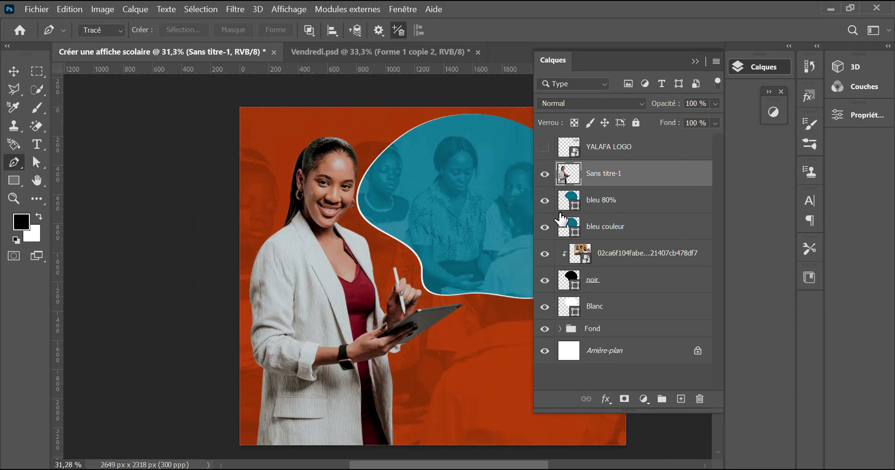
# Select the Blanc layer with the Move tool and pan the poster into view
pyautogui.click(611, 307)
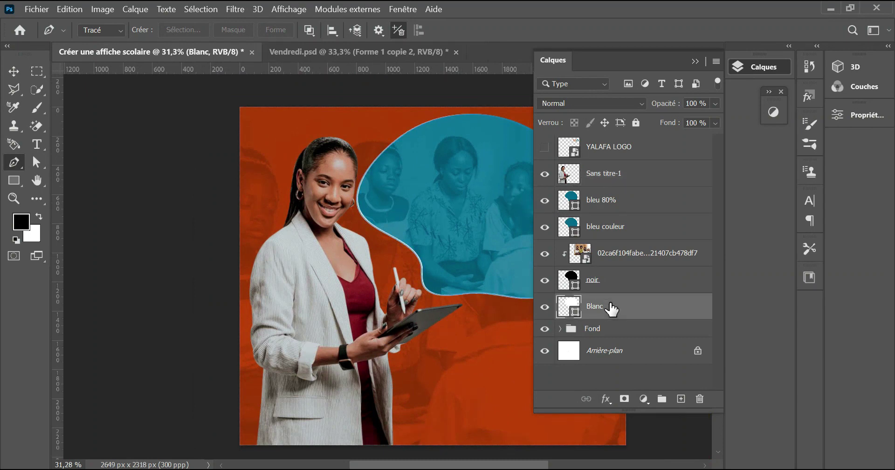
pyautogui.press('v')
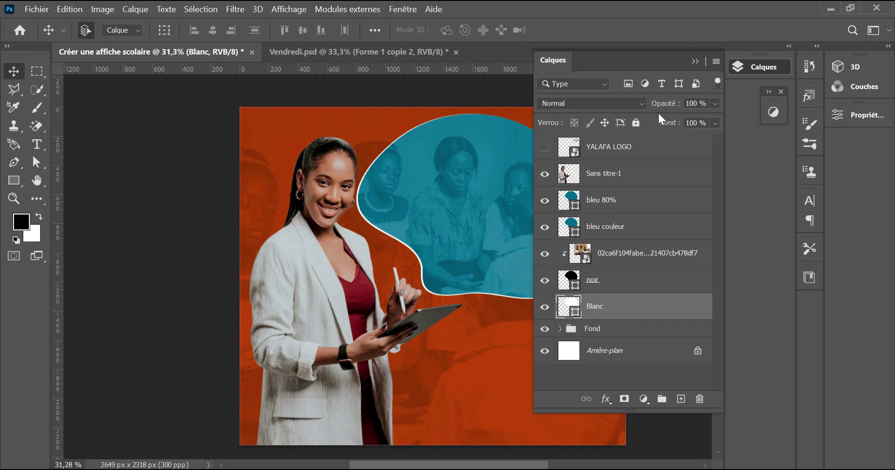
pyautogui.click(696, 61)
pyautogui.moveTo(523, 219); pyautogui.dragTo(414, 220)
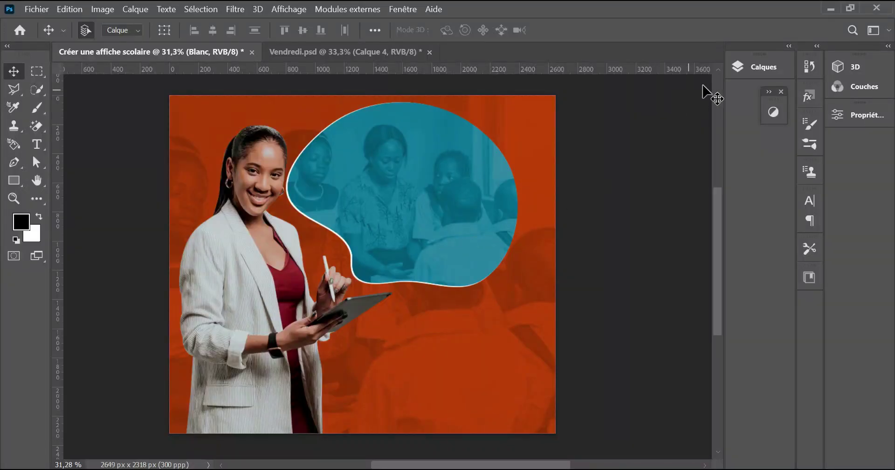
pyautogui.click(740, 70)
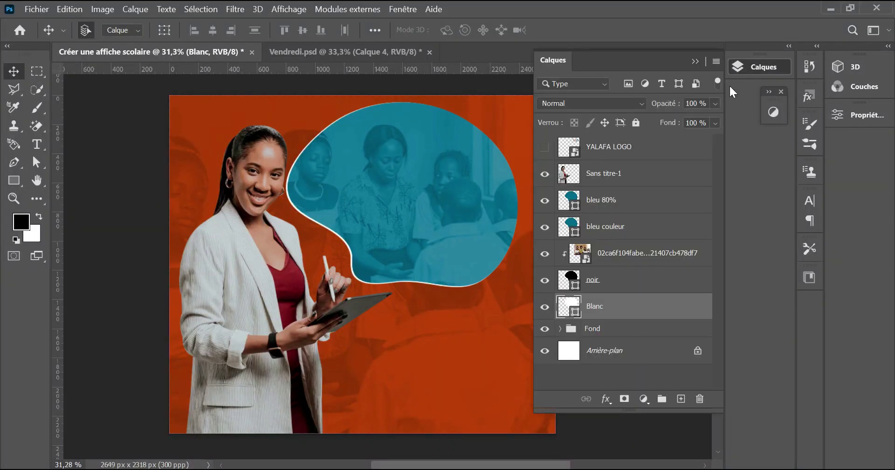
# Add an empty Calque 1 layer above the Fond group and select the Gradient tool
pyautogui.click(651, 330)
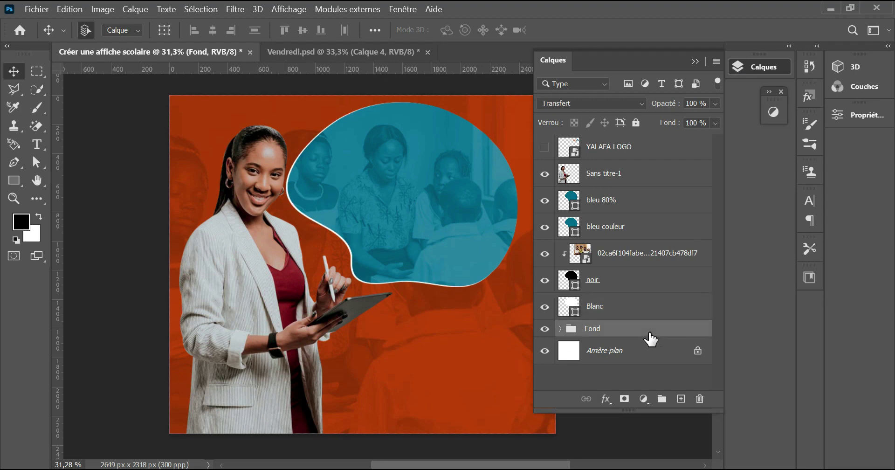
pyautogui.click(681, 400)
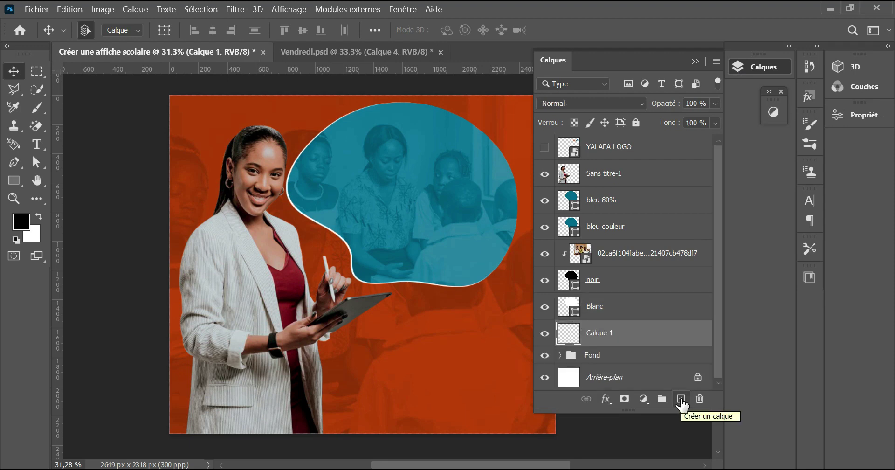
pyautogui.click(37, 199)
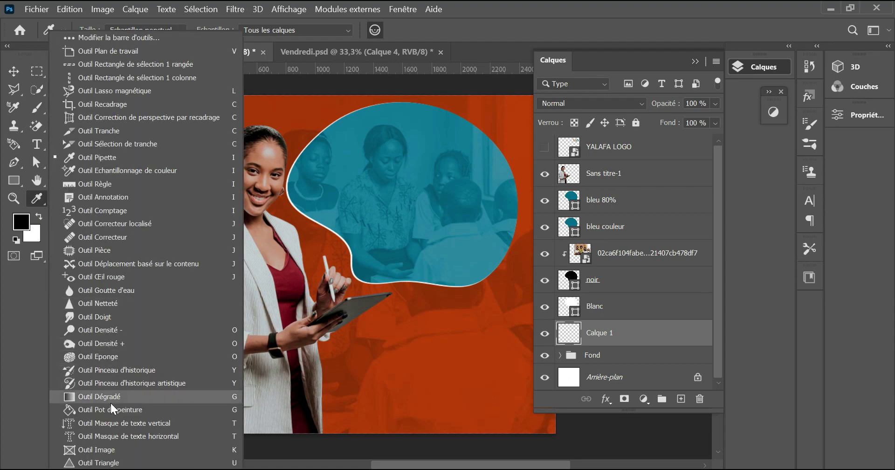
pyautogui.click(101, 398)
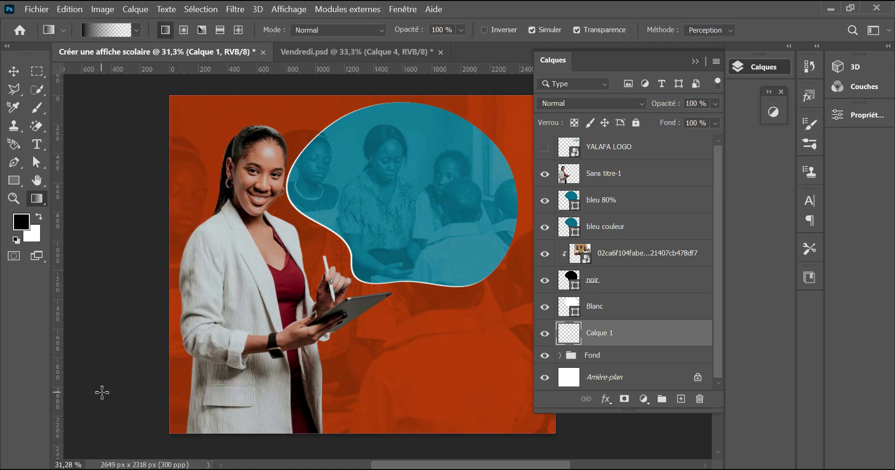
# Set the gradient stops to near-black 030000 and white ffffff
pyautogui.click(113, 29)
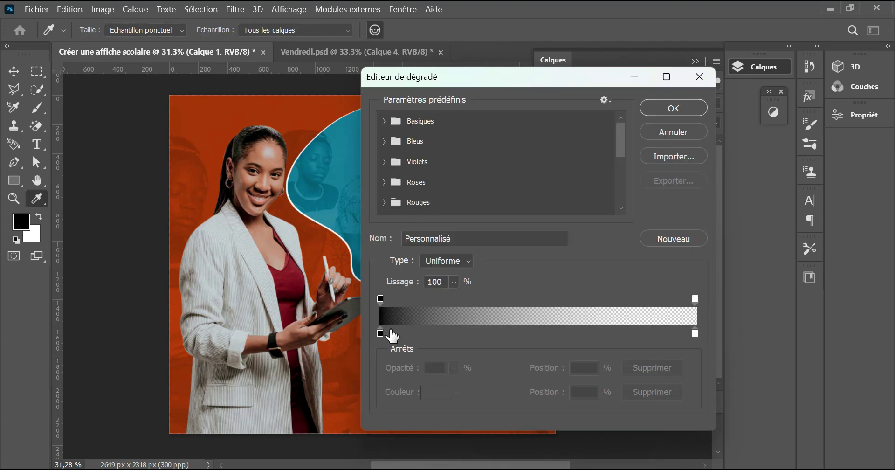
pyautogui.doubleClick(380, 333)
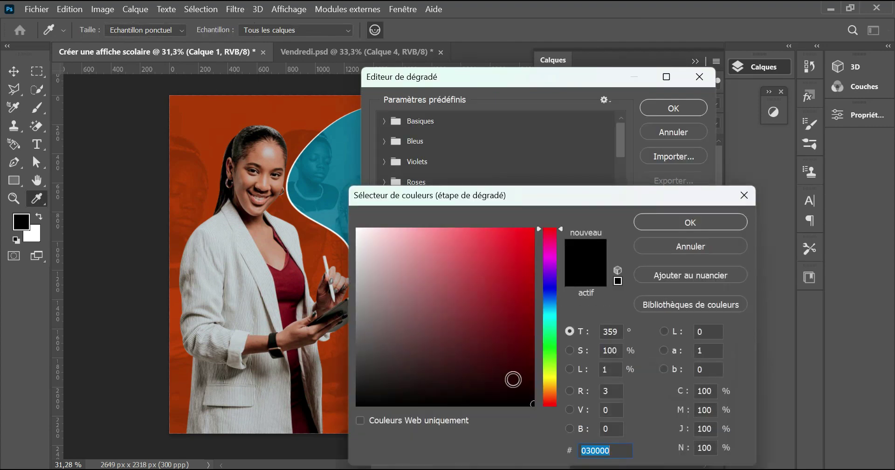
pyautogui.press('Tab')
pyautogui.press('Tab')
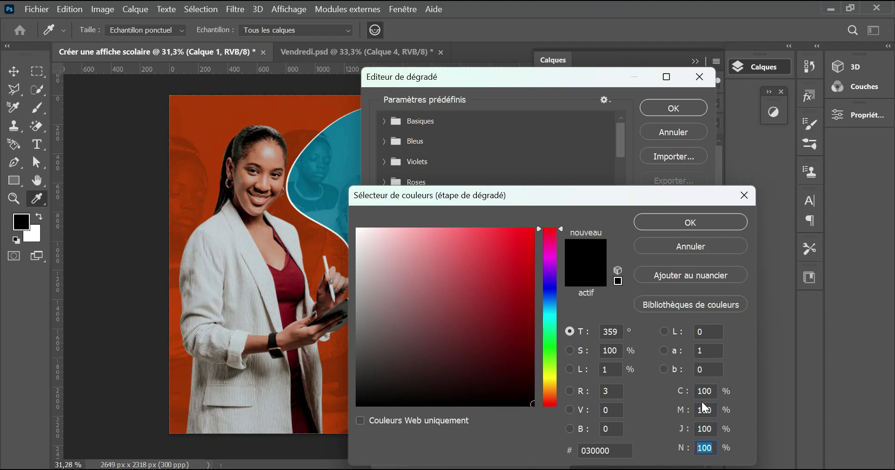
pyautogui.click(671, 223)
pyautogui.doubleClick(696, 333)
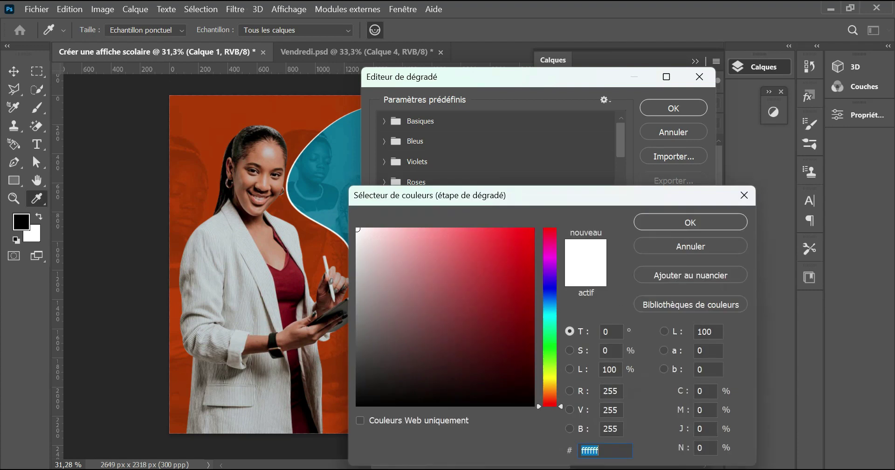
pyautogui.click(698, 350)
pyautogui.click(715, 228)
pyautogui.click(674, 106)
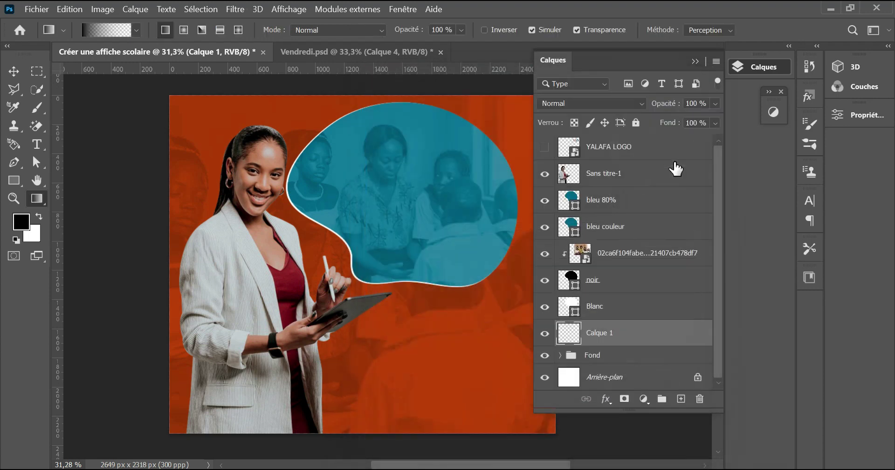
pyautogui.click(696, 61)
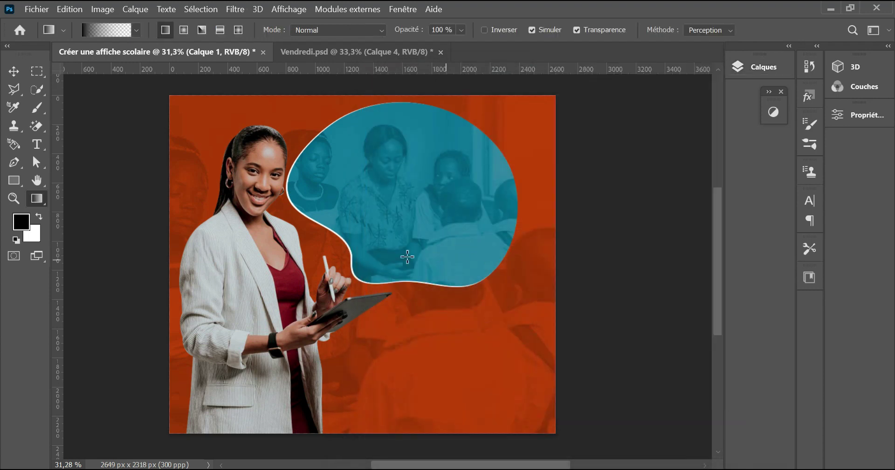
# Fill Calque 1 with a dark left-to-right gradient and apply the Demi-teintes couleur filter
pyautogui.moveTo(492, 245); pyautogui.dragTo(687, 237)
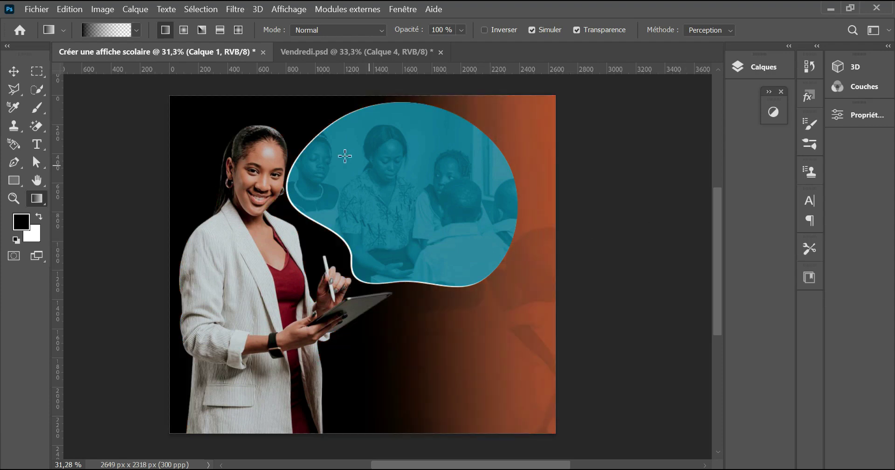
pyautogui.click(234, 14)
pyautogui.moveTo(257, 239)
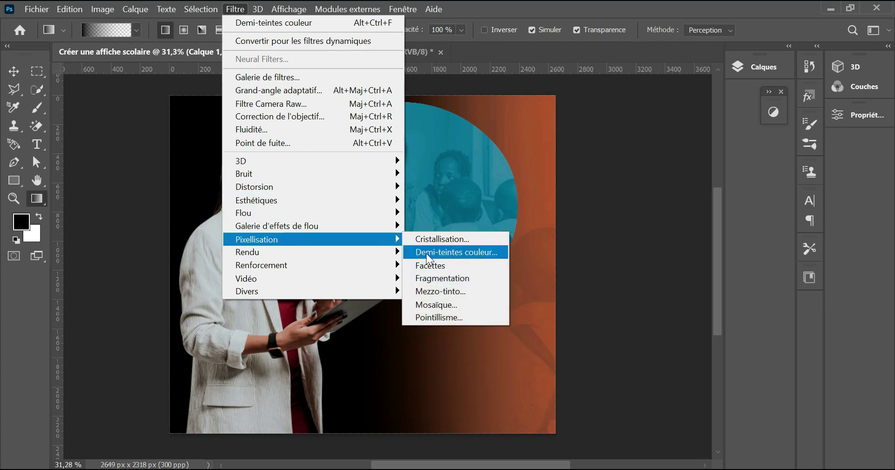
pyautogui.click(437, 252)
pyautogui.moveTo(397, 188); pyautogui.dragTo(385, 142)
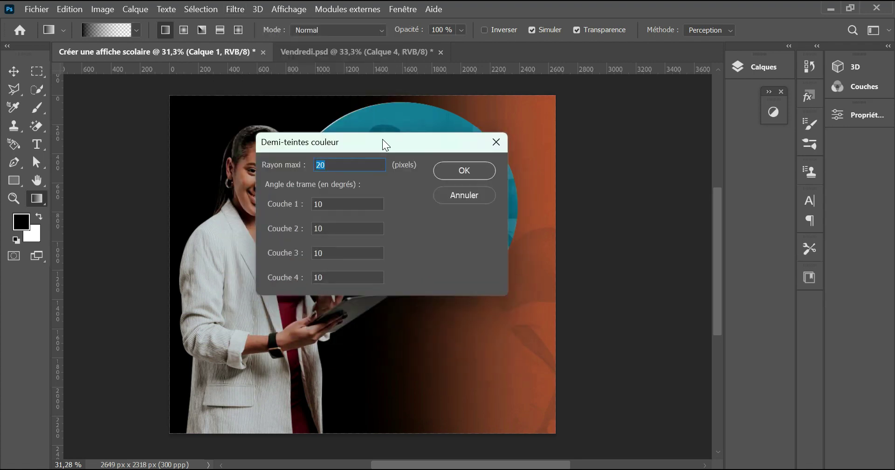
pyautogui.press('Tab')
pyautogui.press('Tab')
pyautogui.press('Tab')
pyautogui.click(460, 173)
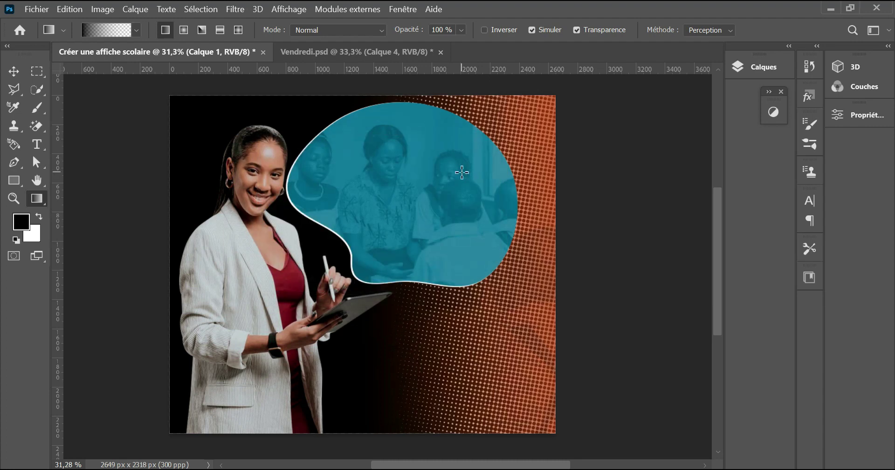
pyautogui.click(740, 68)
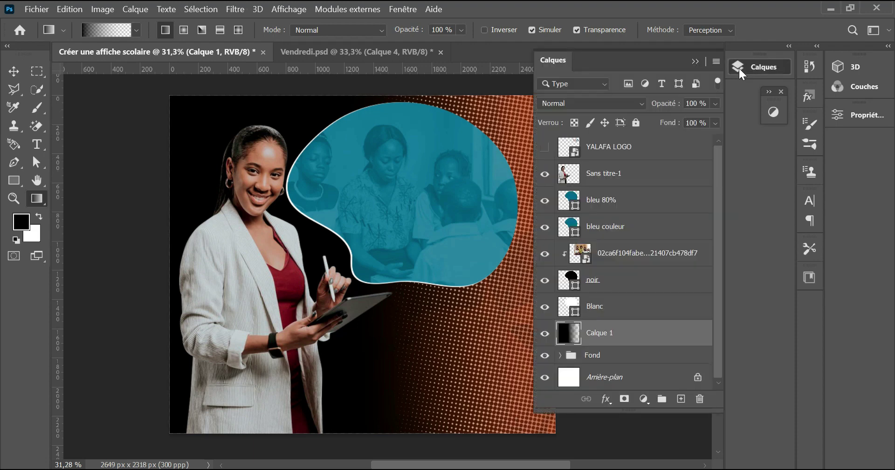
# Set Calque 1's blend mode to Densité couleur - (Color Dodge)
pyautogui.click(643, 100)
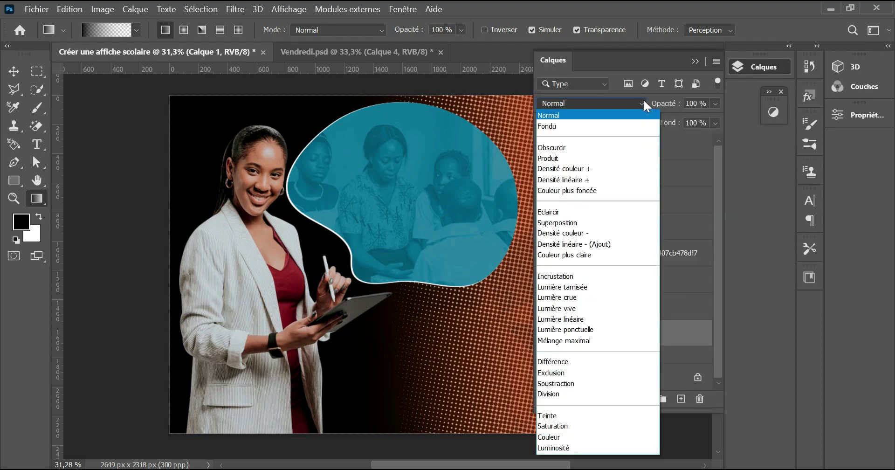
pyautogui.click(577, 235)
pyautogui.click(694, 62)
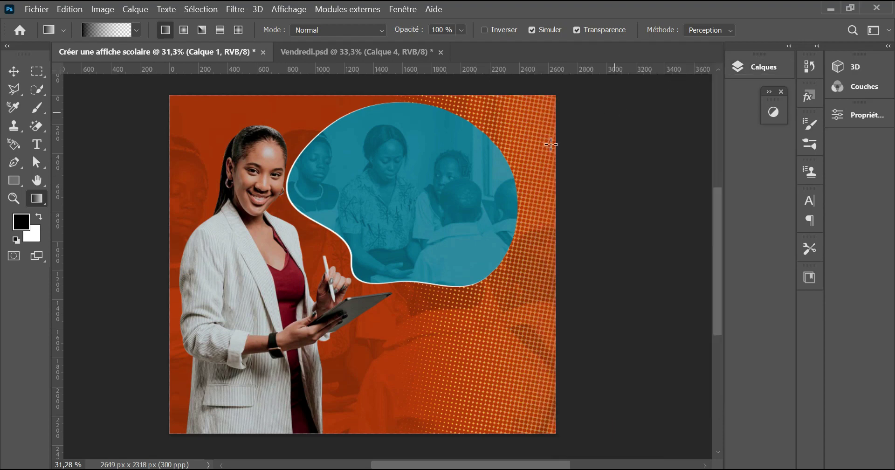
pyautogui.click(14, 71)
pyautogui.click(69, 10)
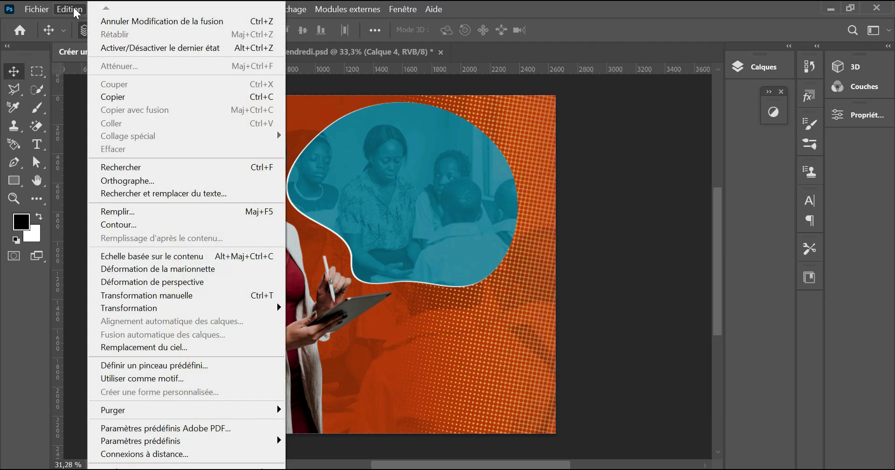
# Free-transform the halftone layer about 460 px to the right and commit
pyautogui.click(191, 297)
pyautogui.moveTo(399, 308)
pyautogui.mouseDown()
pyautogui.moveTo(459, 342)
pyautogui.moveTo(439, 334)
pyautogui.mouseUp()
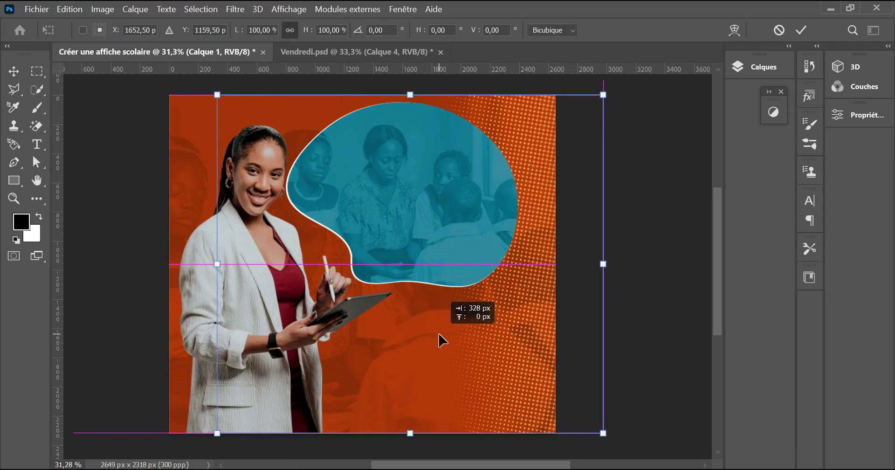
pyautogui.click(800, 31)
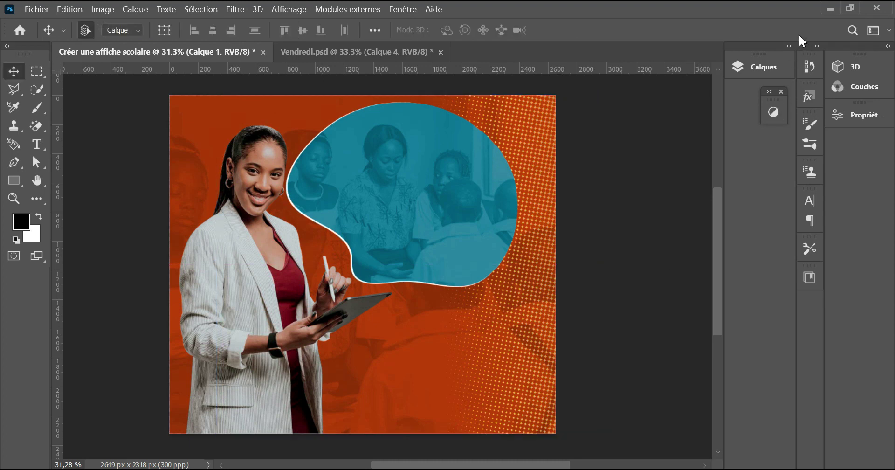
# Select the Sans titre-1 layer and switch to the Quick Selection tool
pyautogui.click(739, 69)
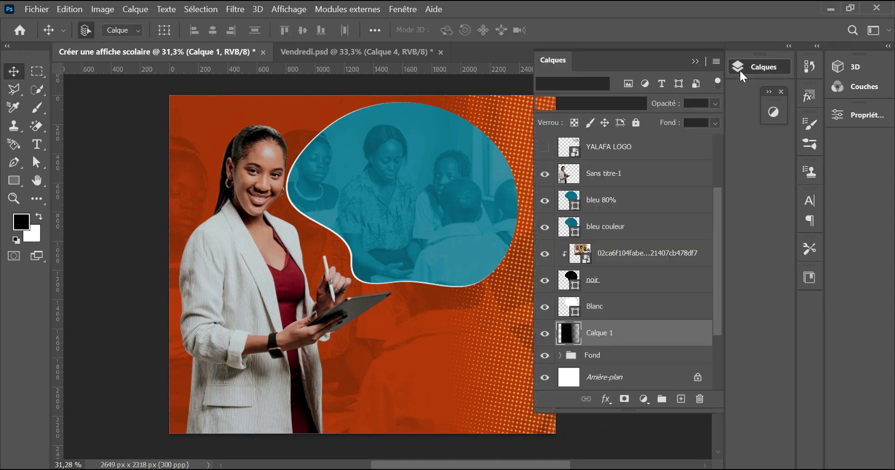
pyautogui.click(592, 178)
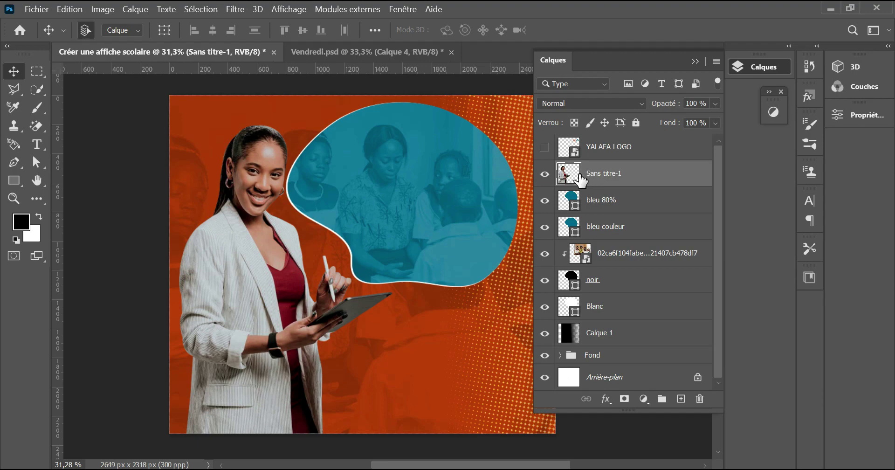
pyautogui.click(37, 89)
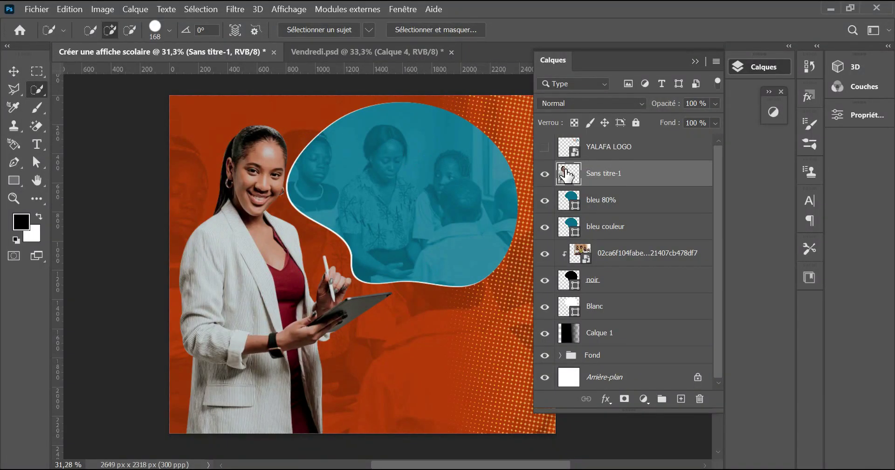
pyautogui.rightClick(566, 174)
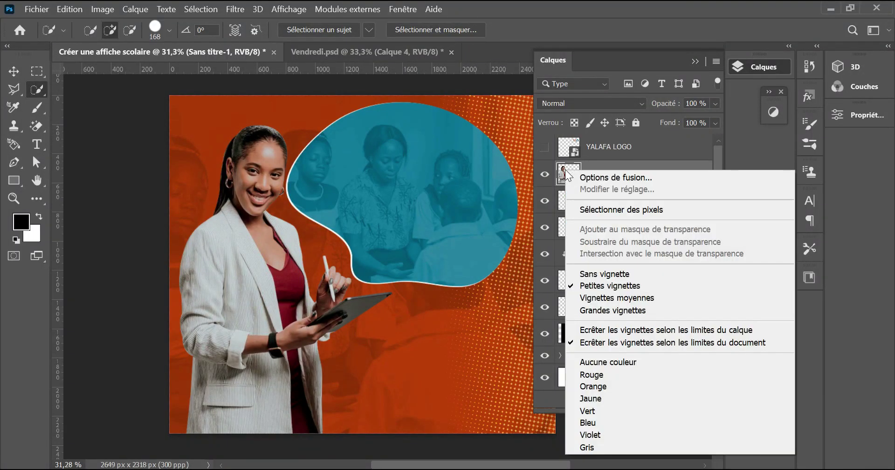
# Select the woman's pixels, expand the selection by 30 px, and begin making a work path
pyautogui.click(640, 209)
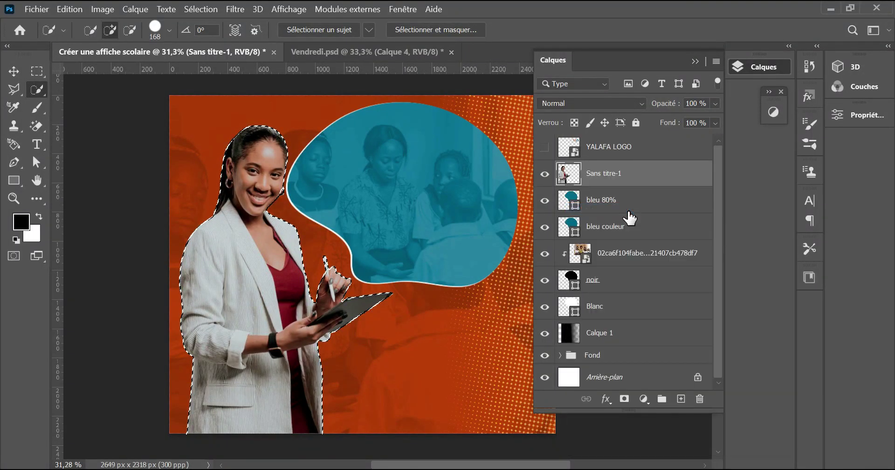
pyautogui.click(695, 61)
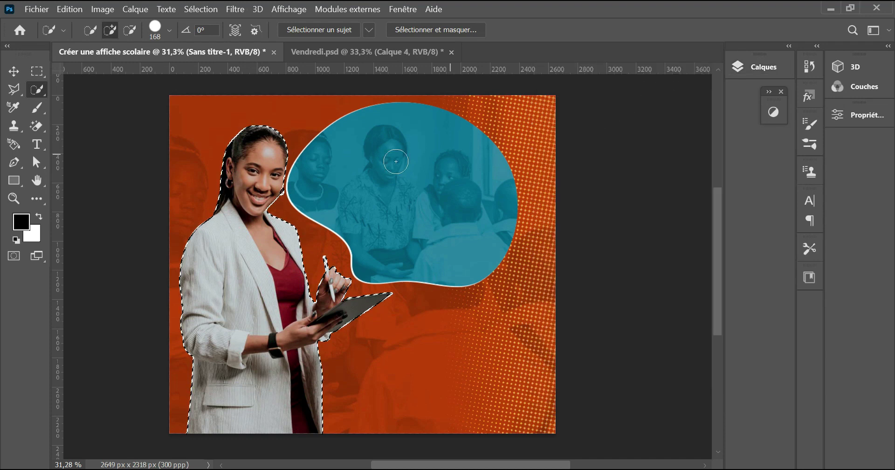
pyautogui.click(200, 9)
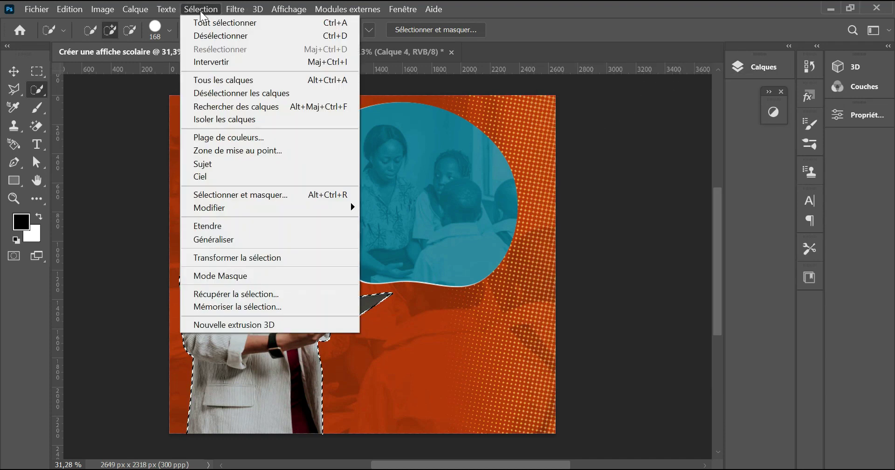
pyautogui.moveTo(269, 208)
pyautogui.click(404, 237)
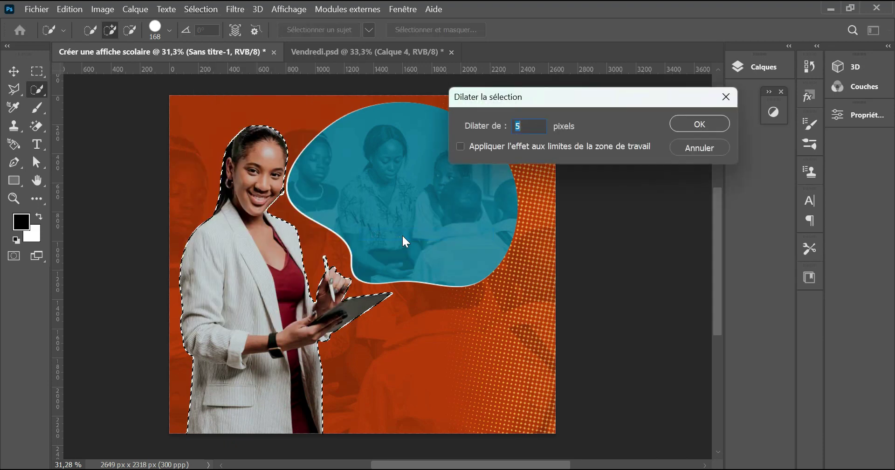
pyautogui.write('30')
pyautogui.click(701, 122)
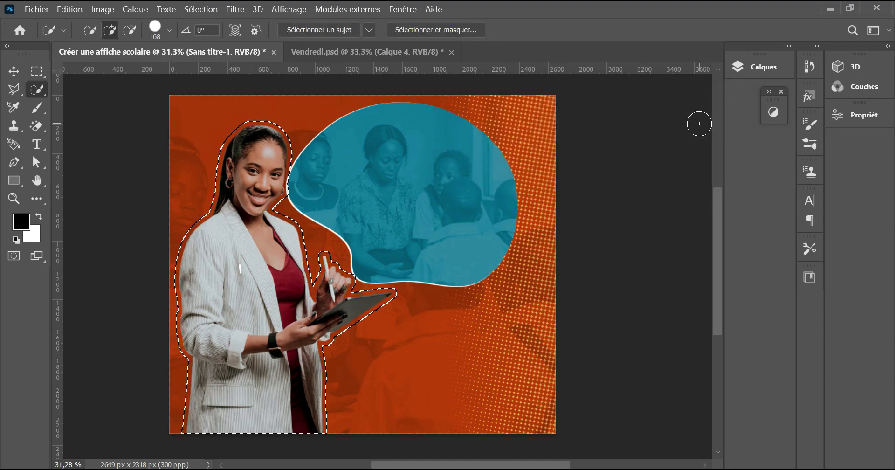
pyautogui.rightClick(263, 153)
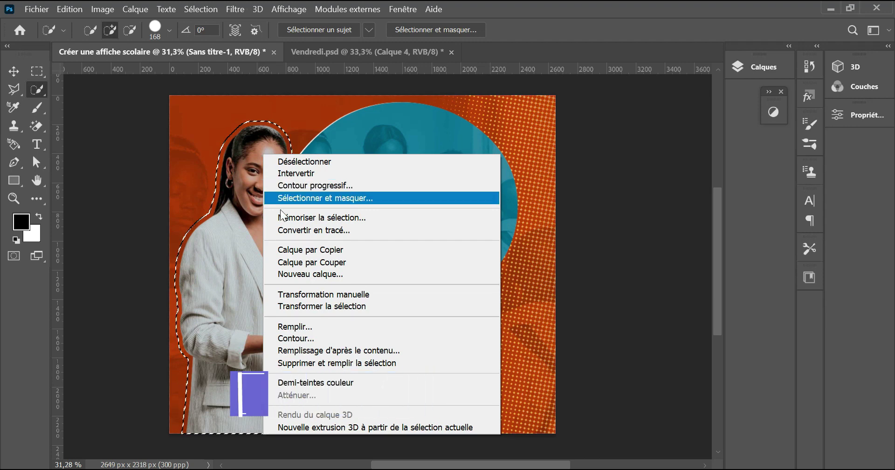
pyautogui.click(319, 230)
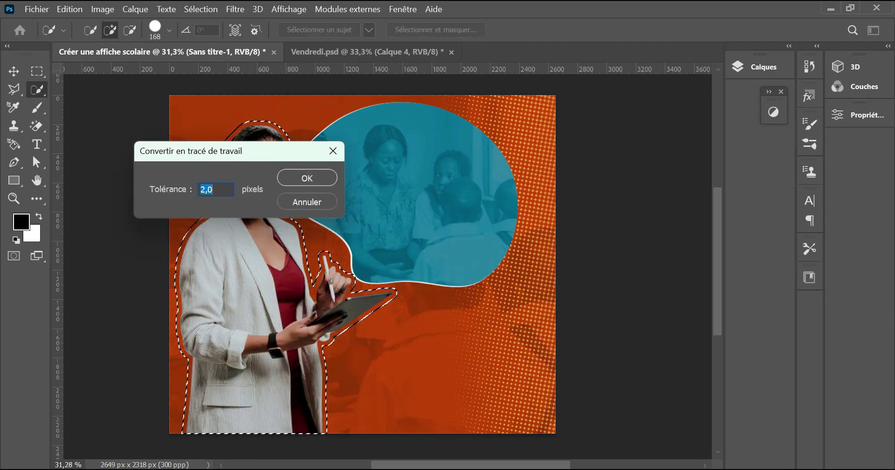
# Convert the woman's selection to a work path and make it an unfilled shape layer
pyautogui.click(307, 178)
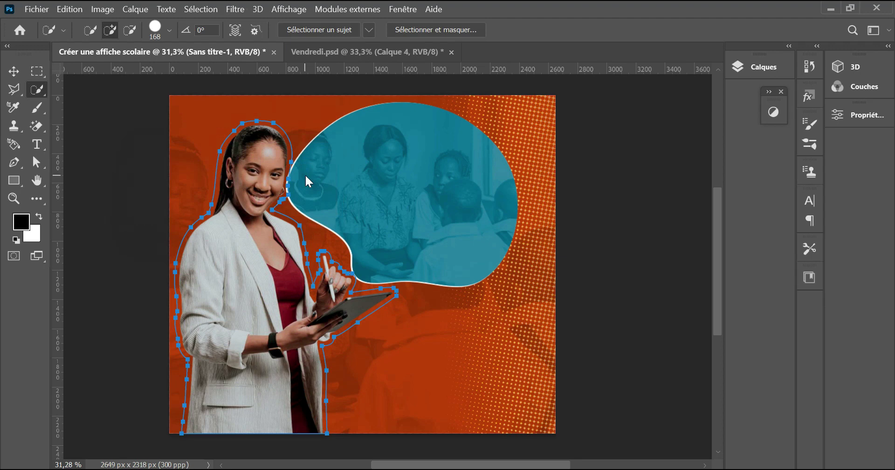
pyautogui.click(15, 169)
pyautogui.click(280, 30)
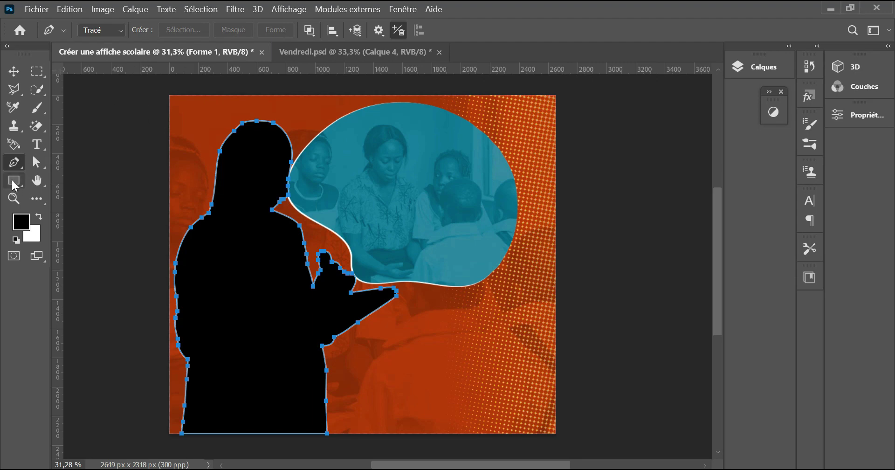
pyautogui.click(14, 182)
pyautogui.click(166, 30)
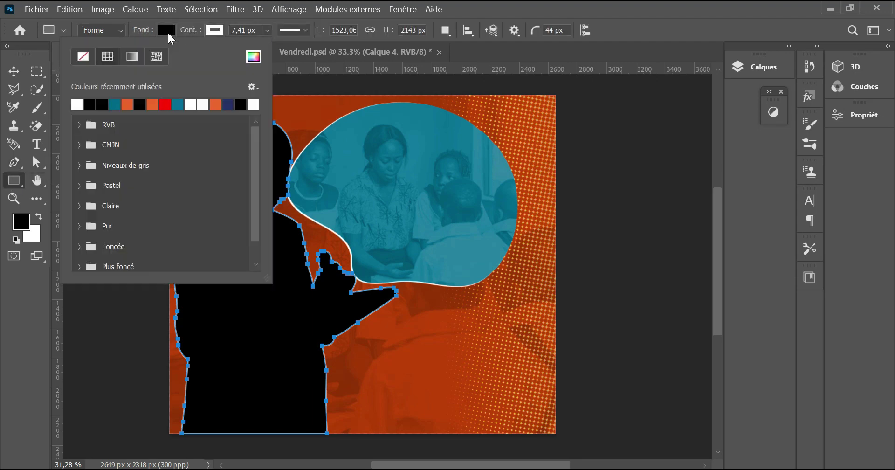
pyautogui.click(83, 57)
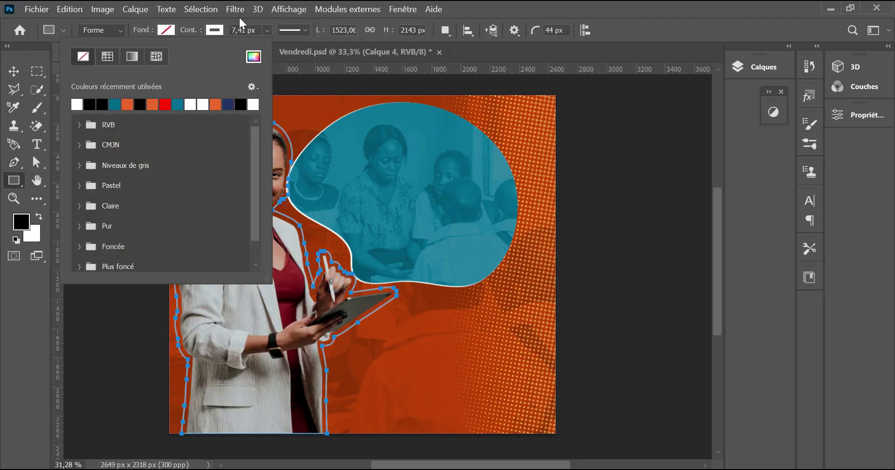
# Give the shape a dashed 6 px outline with wider dash gaps
pyautogui.click(305, 30)
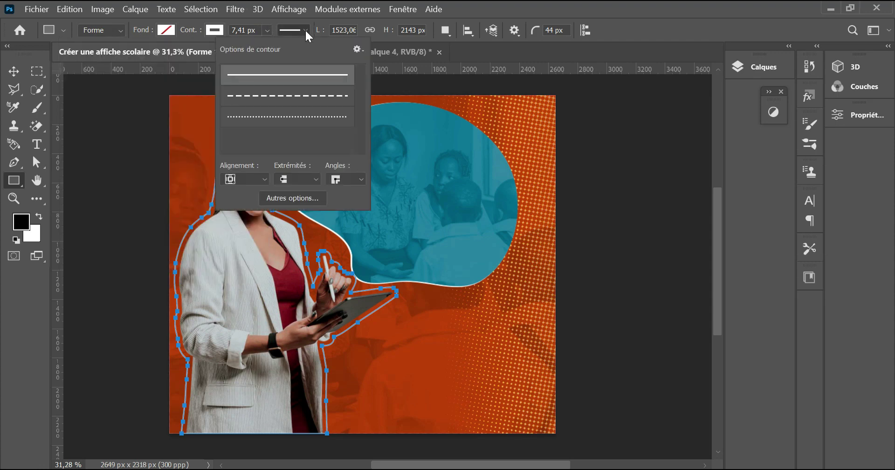
pyautogui.click(301, 96)
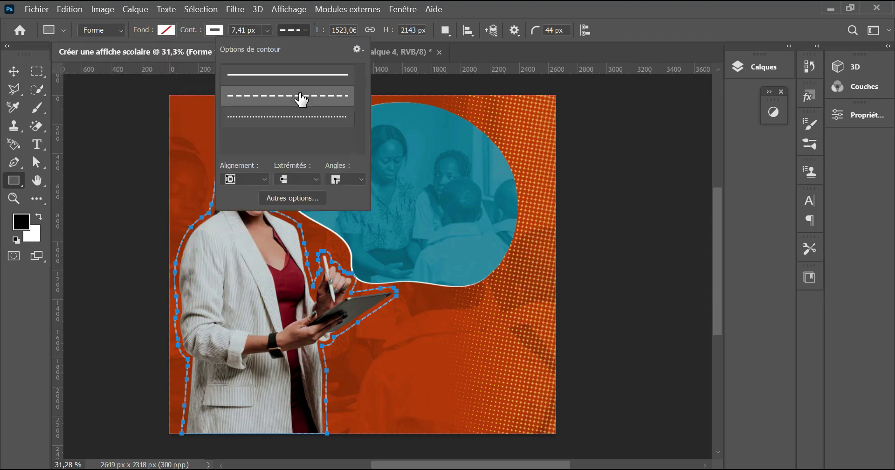
pyautogui.click(306, 29)
pyautogui.click(268, 30)
pyautogui.click(240, 30)
pyautogui.write('6')
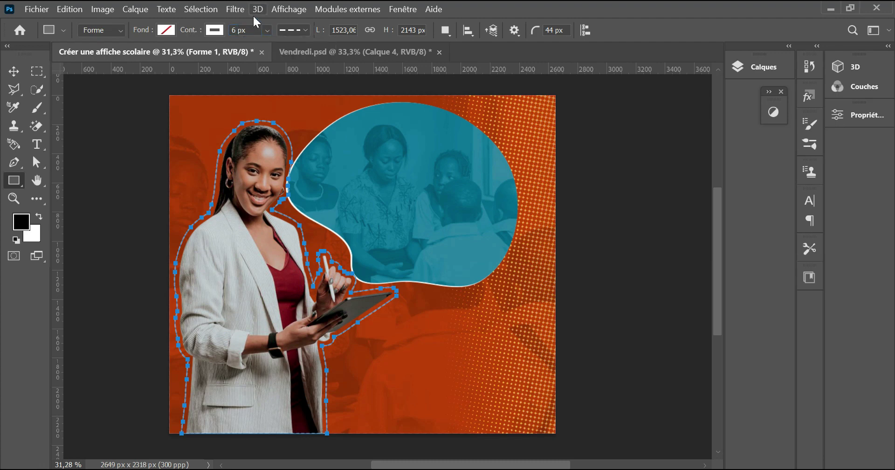
pyautogui.click(306, 31)
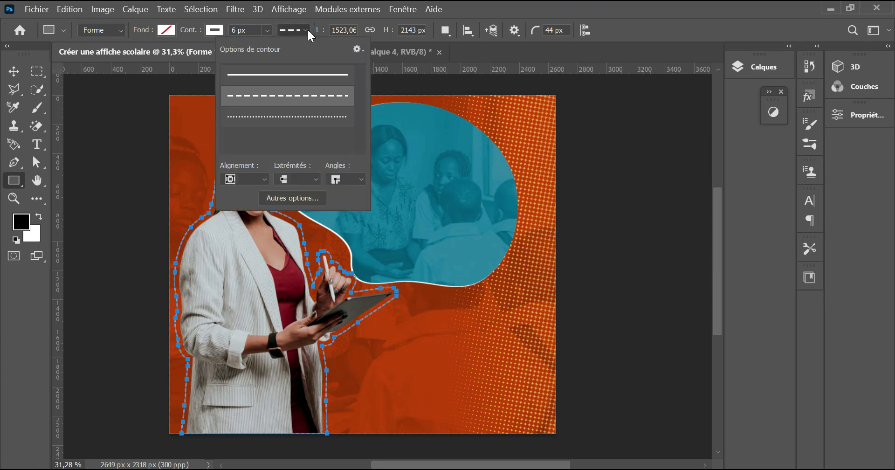
pyautogui.click(299, 198)
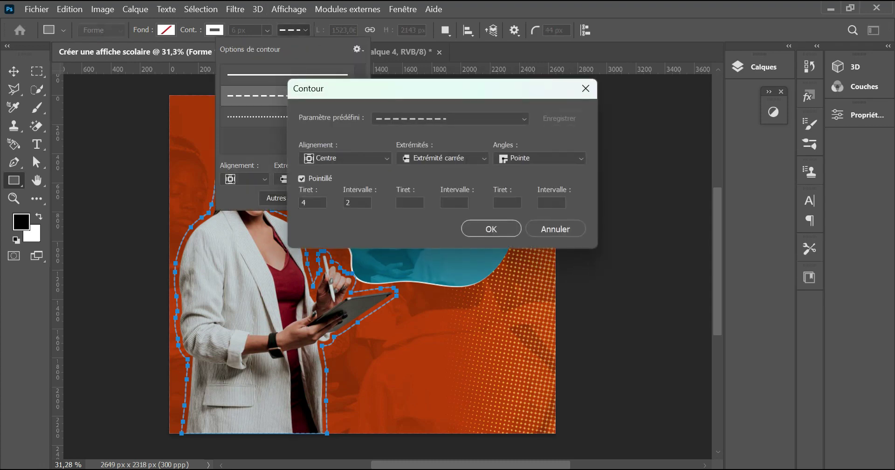
pyautogui.moveTo(339, 95); pyautogui.dragTo(391, 75)
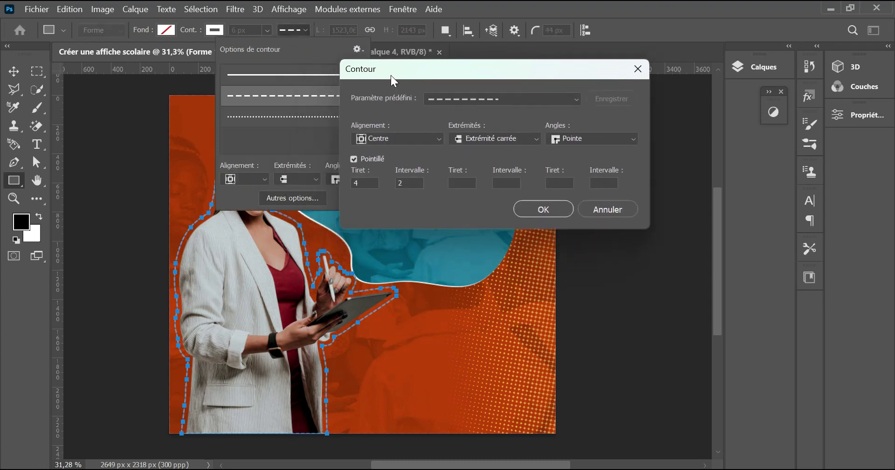
pyautogui.moveTo(411, 176); pyautogui.dragTo(472, 177)
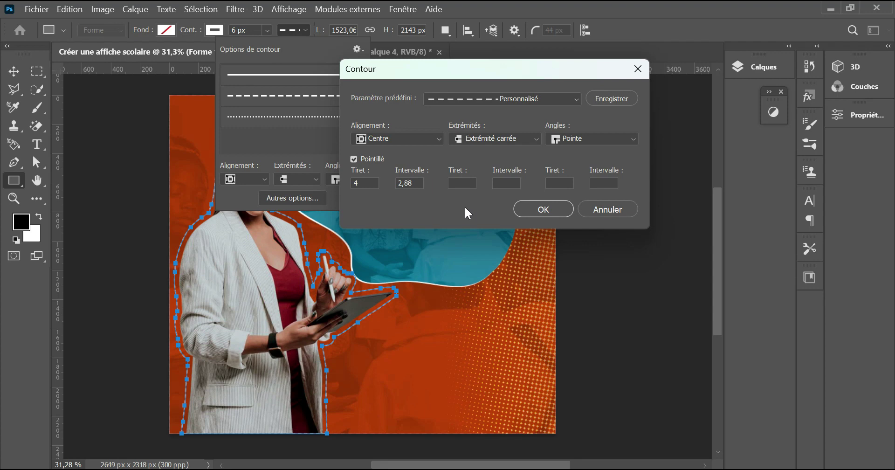
pyautogui.click(533, 208)
pyautogui.click(21, 73)
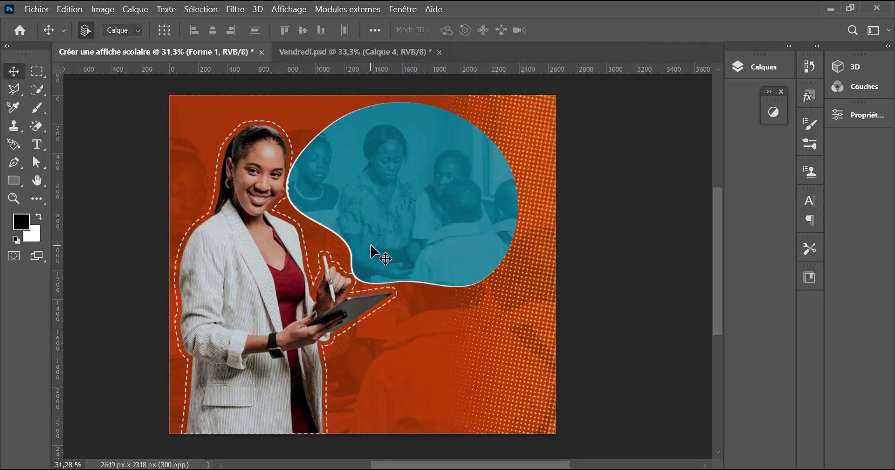
# Rasterize the Forme 1 dashed outline layer
pyautogui.click(733, 70)
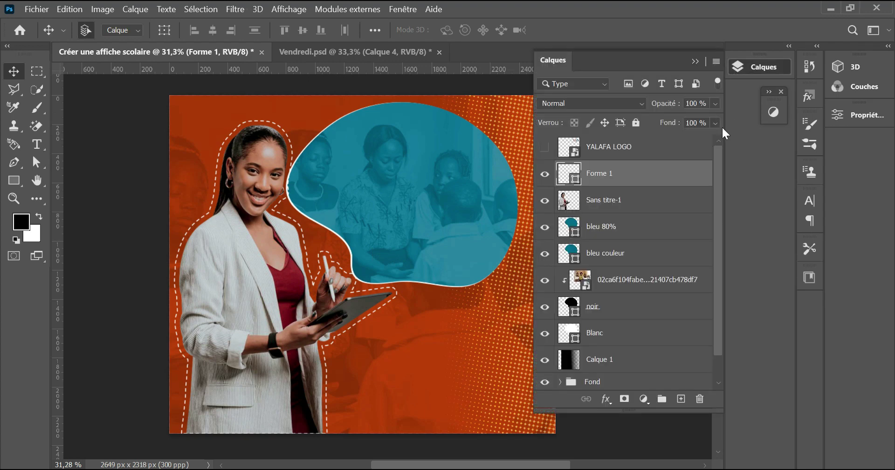
pyautogui.rightClick(642, 180)
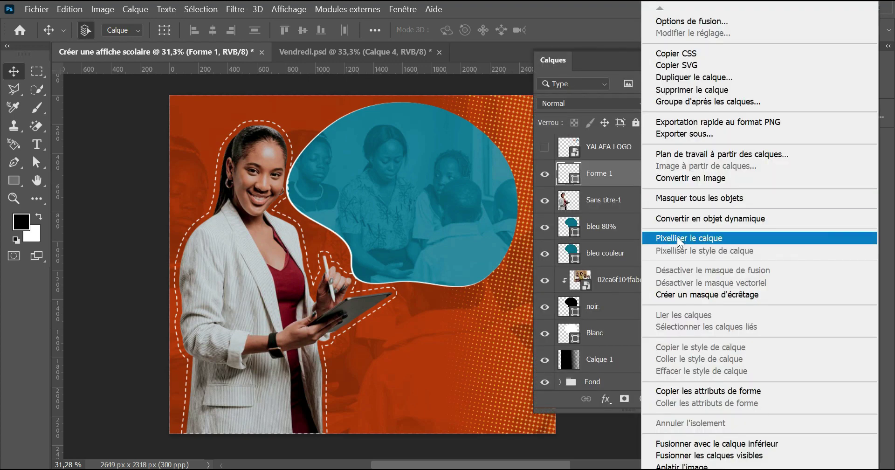
pyautogui.click(677, 238)
pyautogui.click(696, 61)
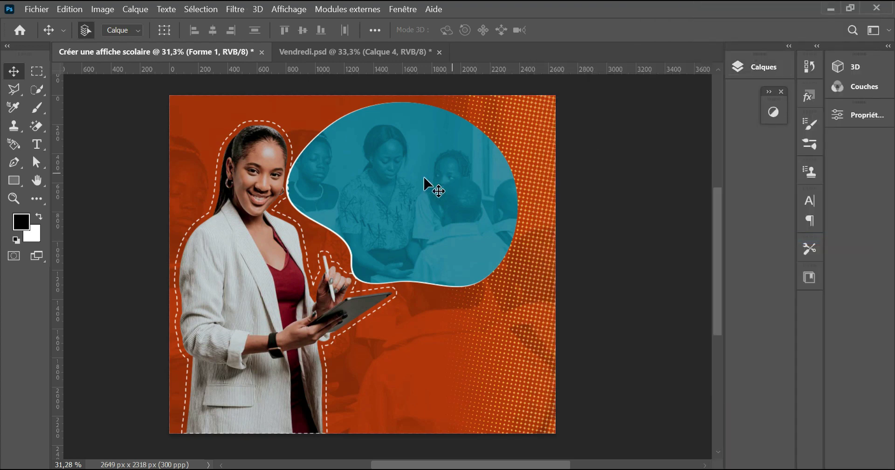
# Lasso the area around the hand and tablet and cut those dashes away
pyautogui.click(13, 89)
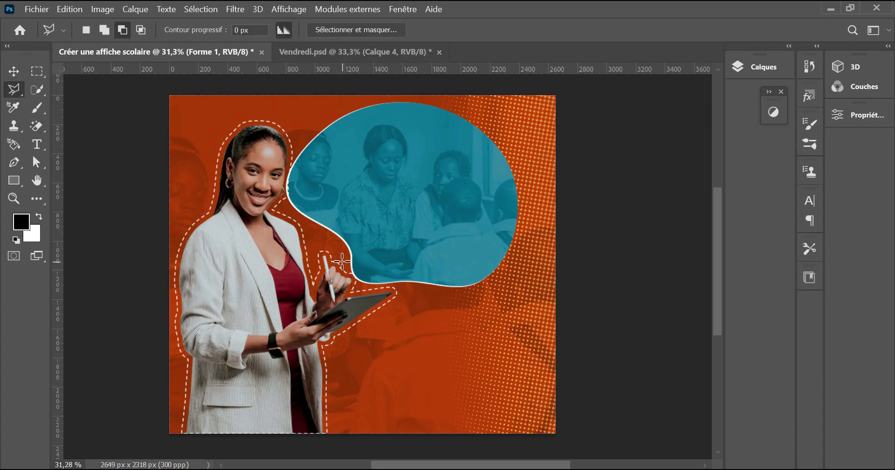
pyautogui.click(320, 246)
pyautogui.click(326, 352)
pyautogui.click(414, 329)
pyautogui.click(412, 238)
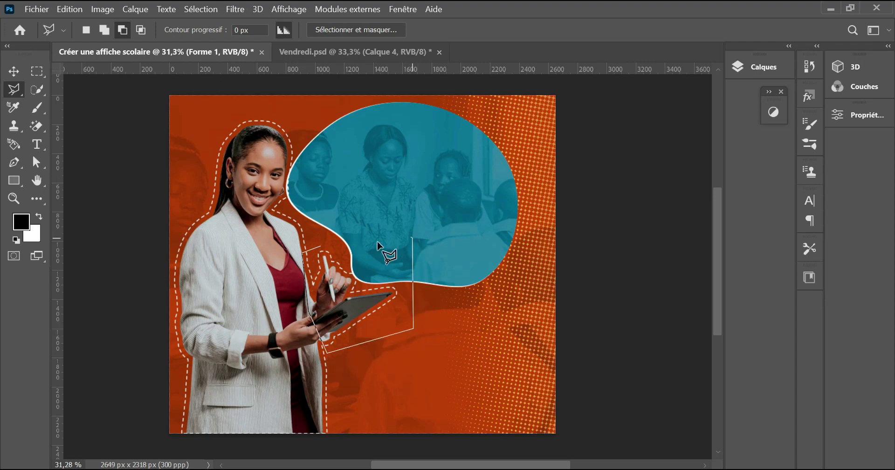
pyautogui.click(322, 246)
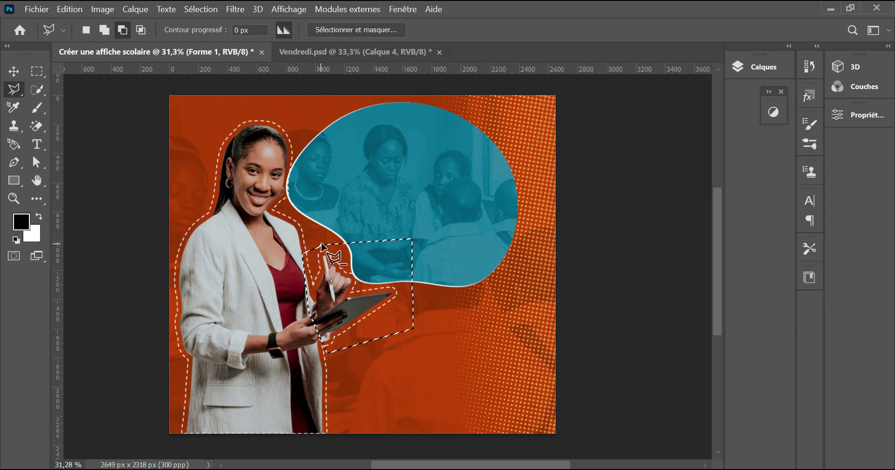
pyautogui.click(82, 10)
pyautogui.click(103, 83)
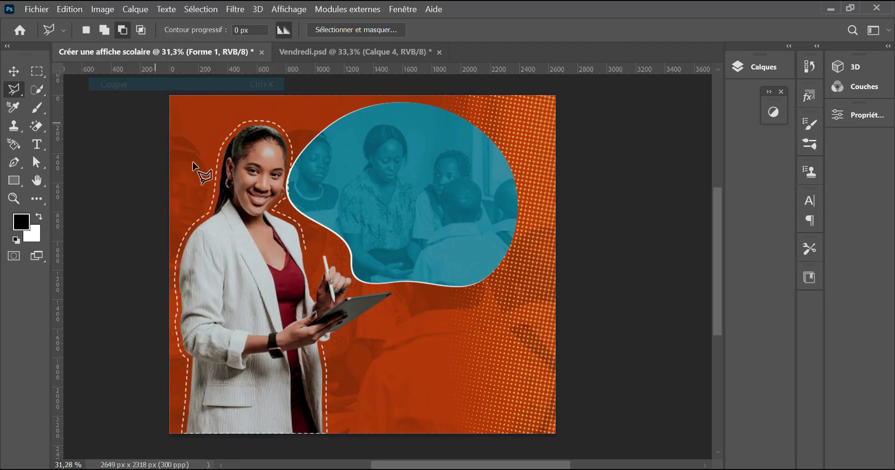
pyautogui.click(742, 66)
pyautogui.moveTo(718, 203); pyautogui.dragTo(721, 251)
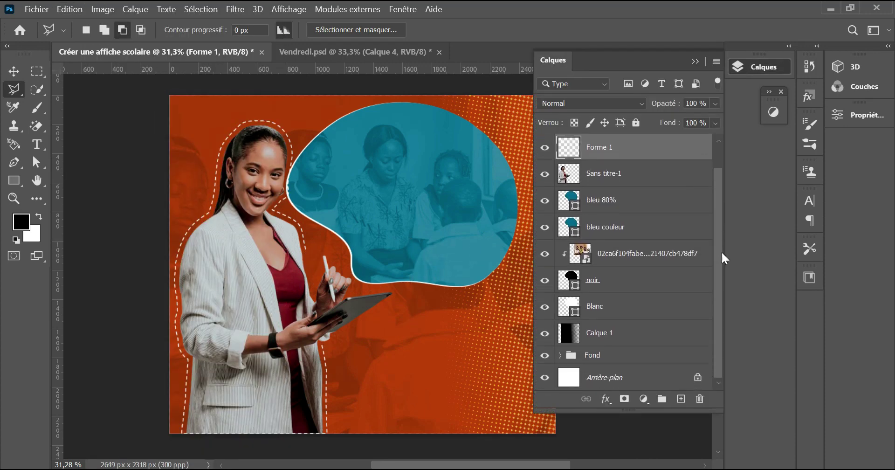
# Group layers Forme 1 through Blanc into a group named 'image'
pyautogui.click(631, 204)
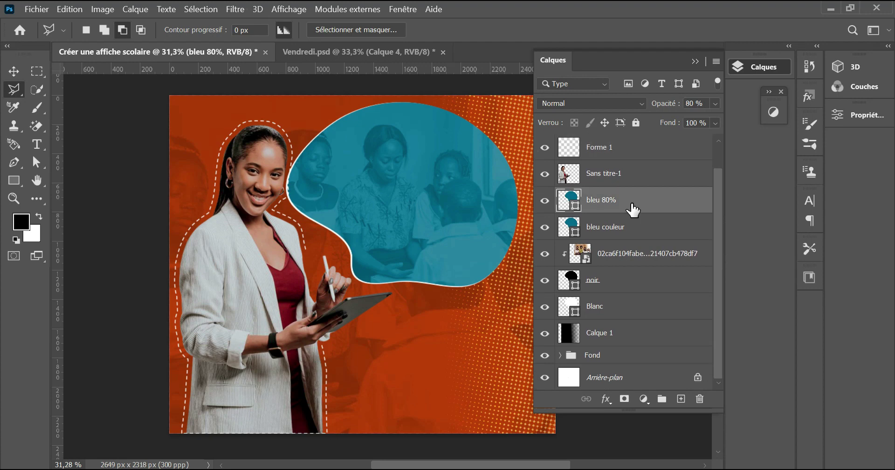
pyautogui.click(643, 156)
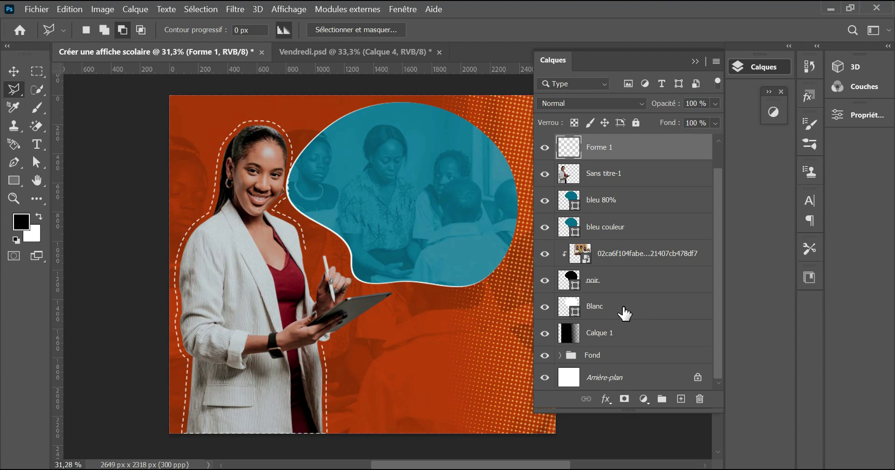
pyautogui.keyDown('shift'); pyautogui.click(625, 313); pyautogui.keyUp('shift')
pyautogui.click(662, 399)
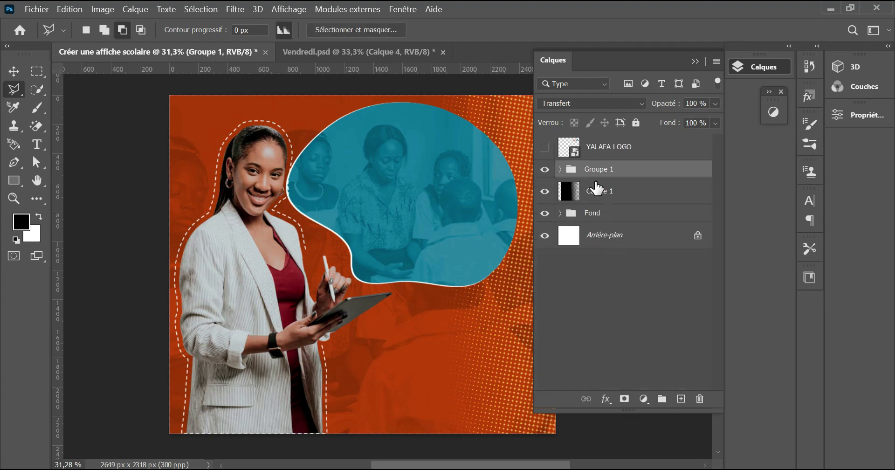
pyautogui.doubleClick(600, 170)
pyautogui.write('i')
pyautogui.press('Return')
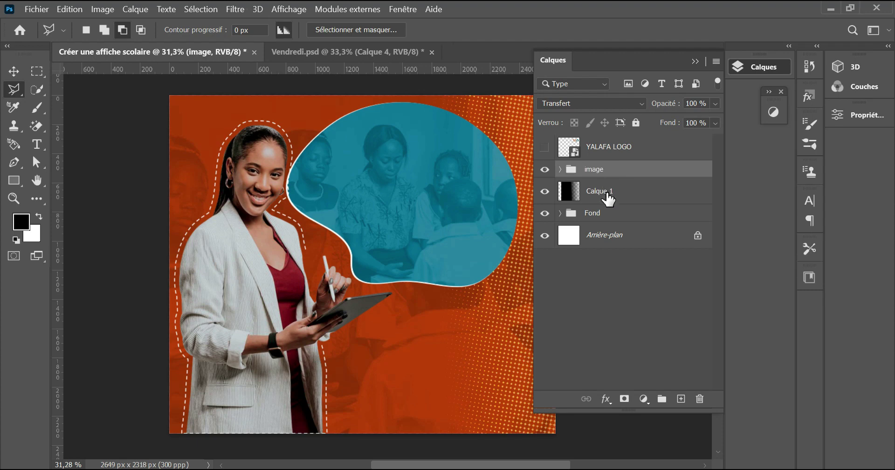
# Rename the Calque 1 layer to 'effet pointillé'
pyautogui.click(608, 193)
pyautogui.doubleClick(609, 193)
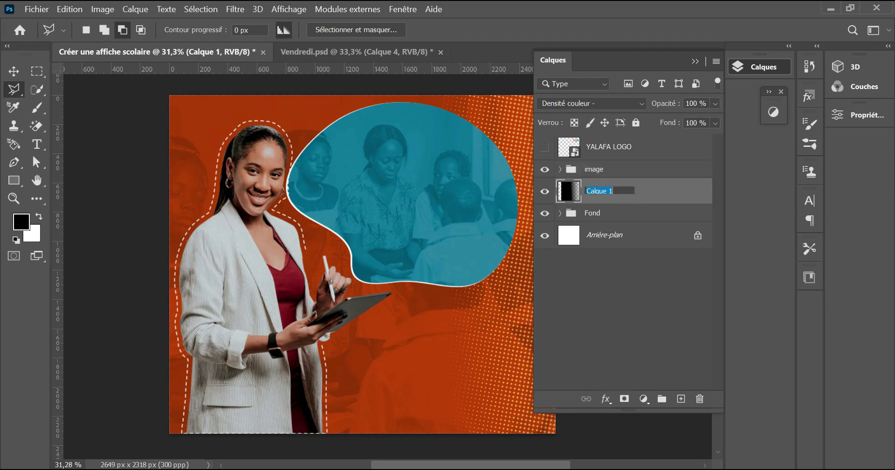
pyautogui.write('effet pointillé')
pyautogui.press('Return')
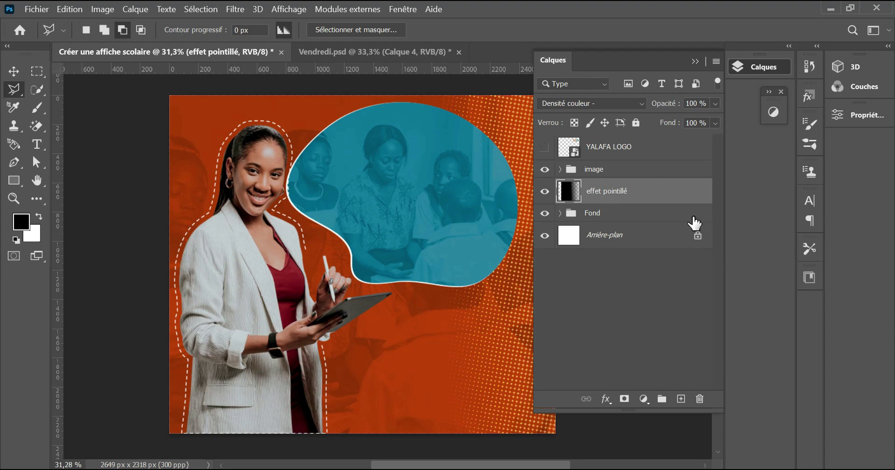
pyautogui.click(648, 170)
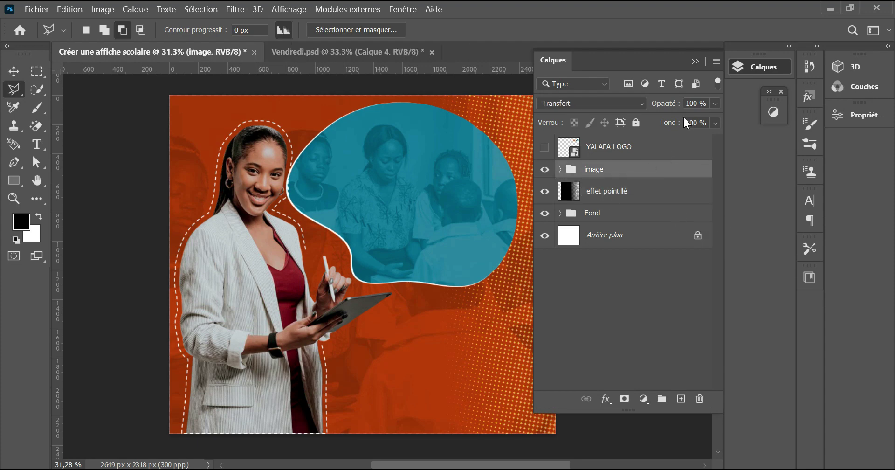
pyautogui.click(696, 61)
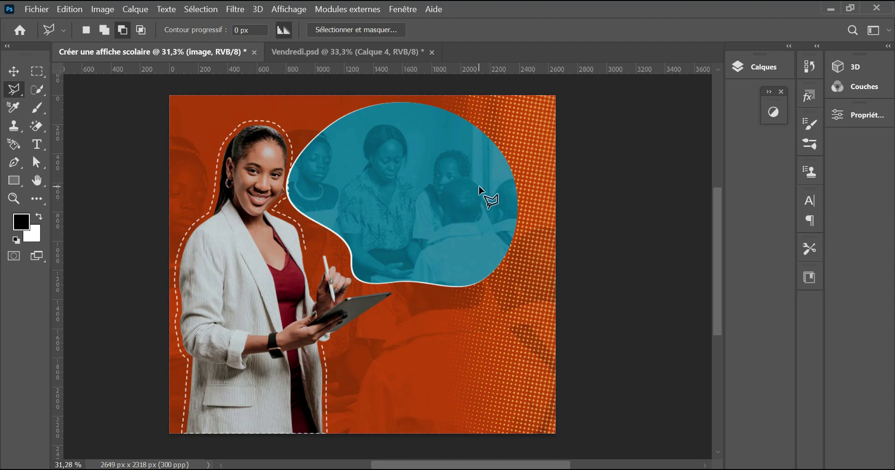
# Type the title 'retour des classes' inside the teal blob
pyautogui.press('v')
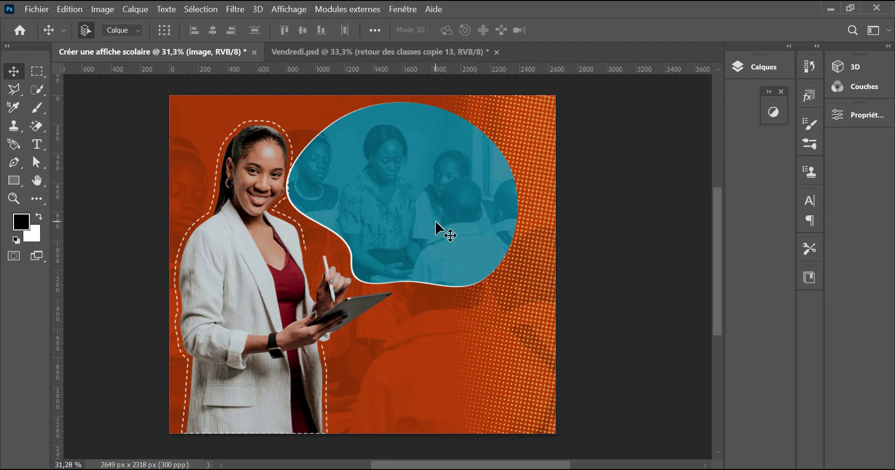
pyautogui.scroll(-1, 439, 224)
pyautogui.scroll(2, 438, 223)
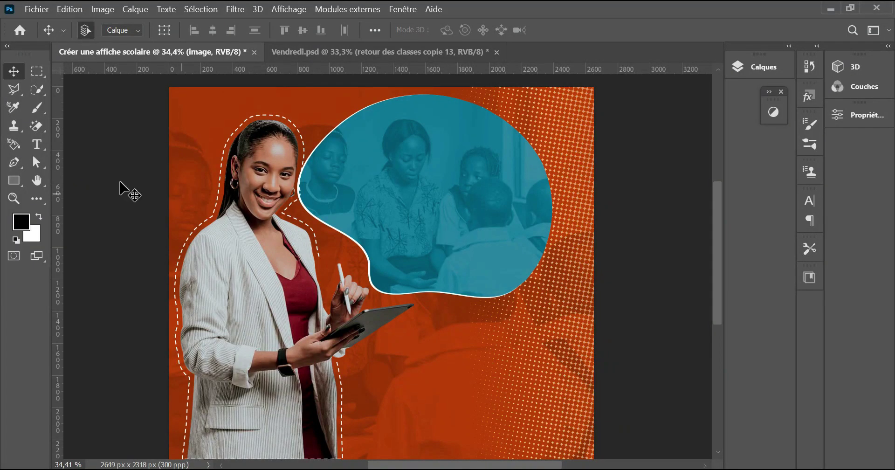
pyautogui.click(37, 145)
pyautogui.click(415, 163)
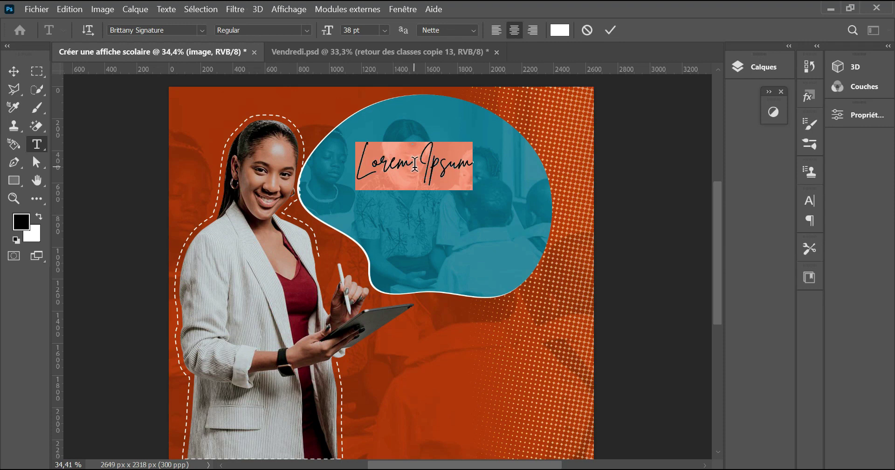
pyautogui.write('retour ')
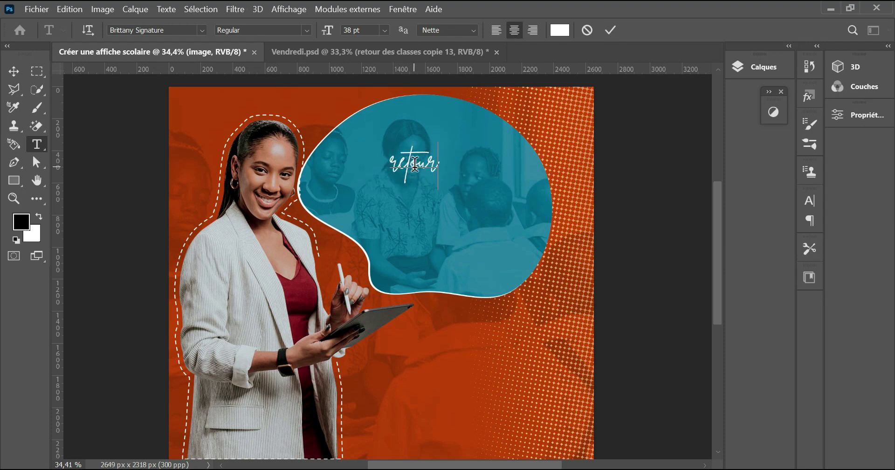
pyautogui.write('des classes')
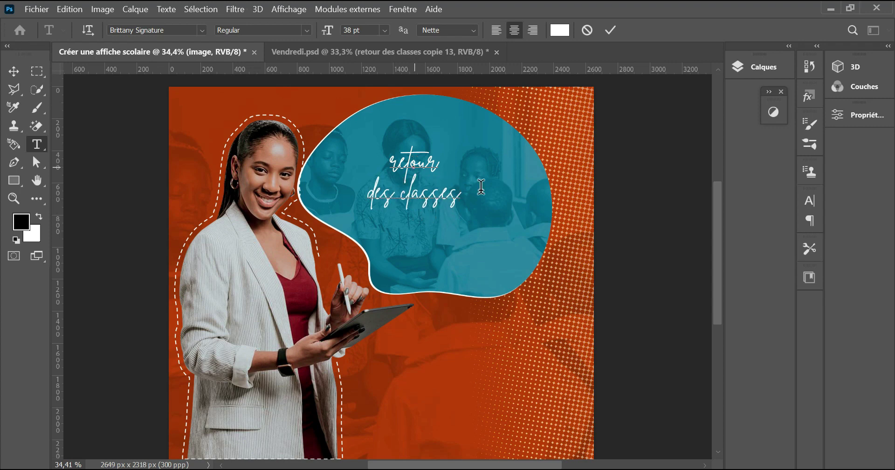
pyautogui.click(611, 29)
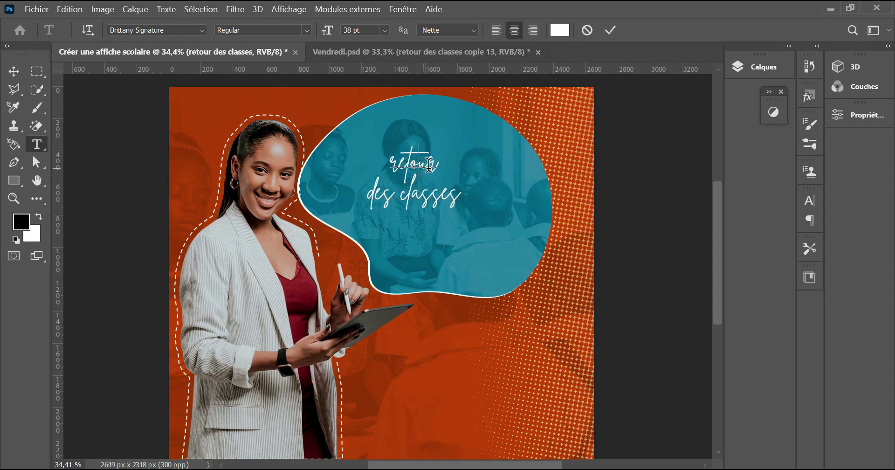
# Set the word 'retour' in the Nagasaki font
pyautogui.doubleClick(436, 163)
pyautogui.click(200, 30)
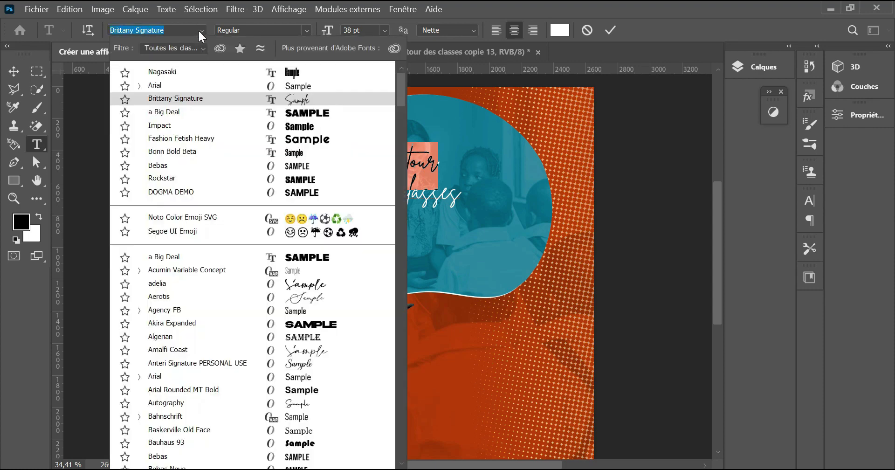
pyautogui.click(285, 71)
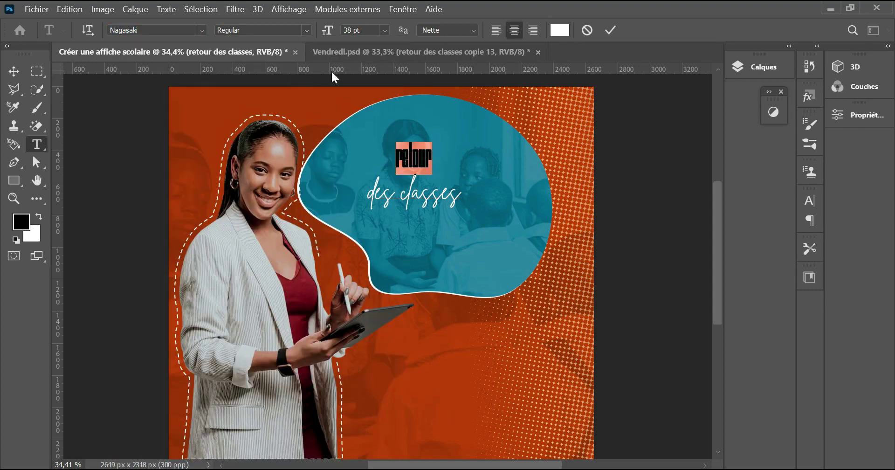
# Enlarge 'retour' to about 100 pt and set DES CLASSES in Rockstar Extra Bold 41 pt
pyautogui.click(326, 31)
pyautogui.write('100')
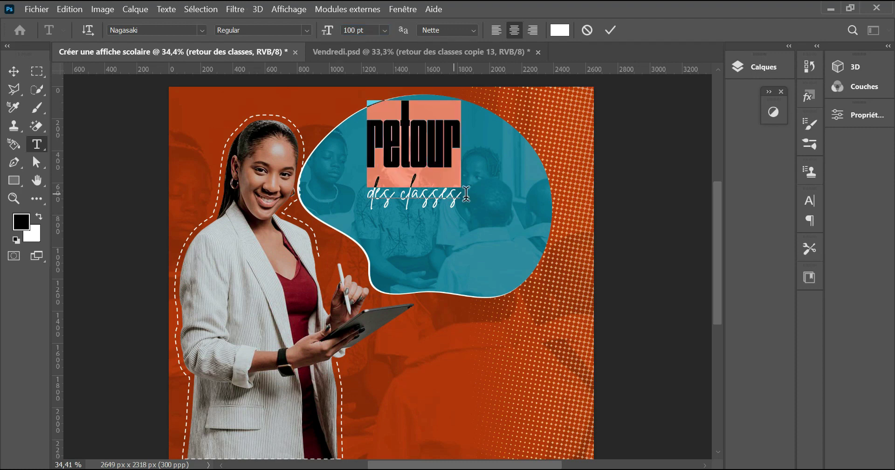
pyautogui.moveTo(467, 201); pyautogui.dragTo(317, 195)
pyautogui.click(200, 30)
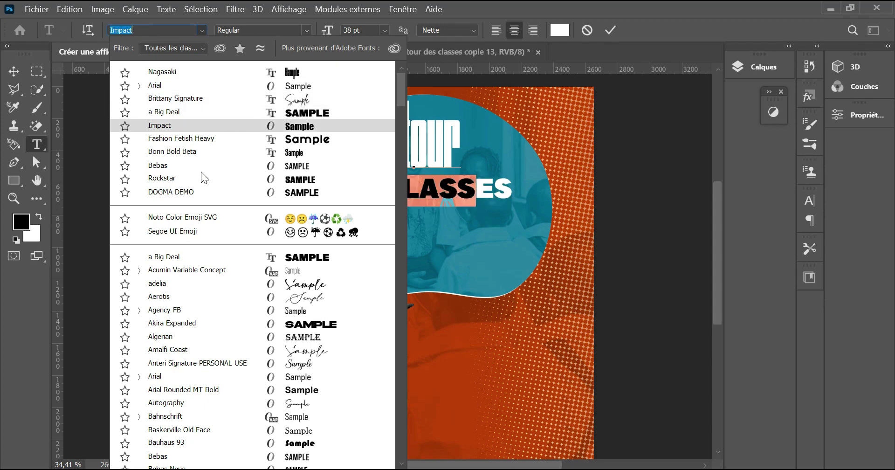
pyautogui.click(306, 179)
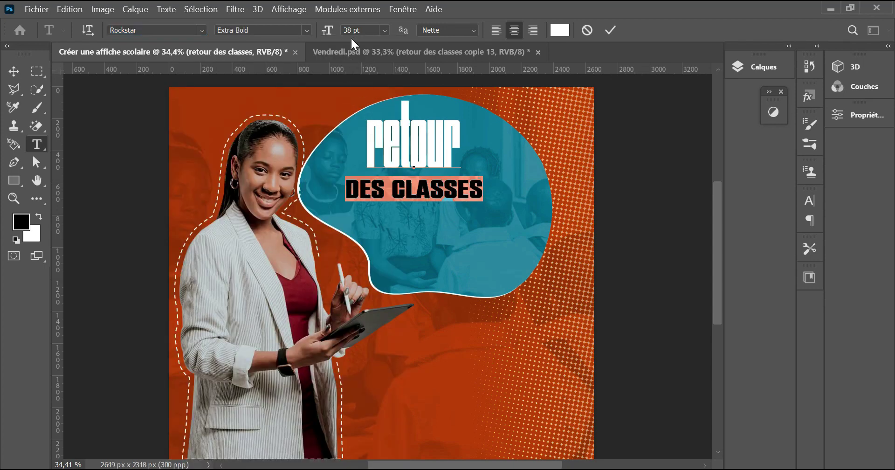
pyautogui.write('41')
pyautogui.press('Return')
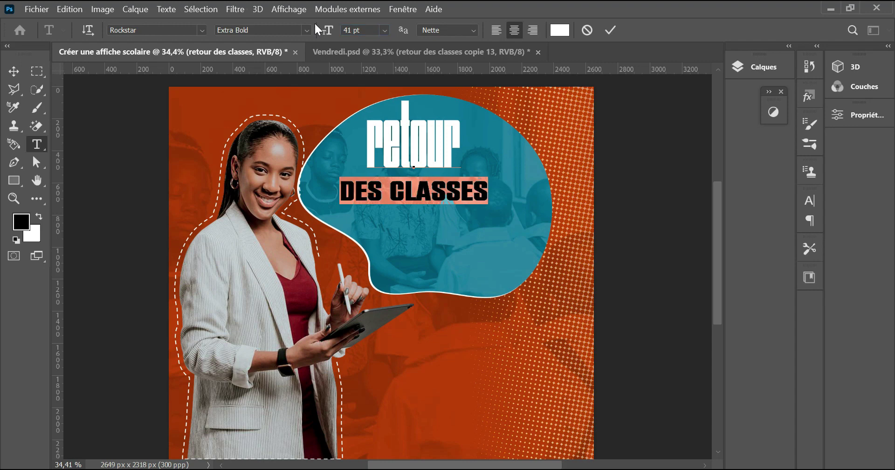
pyautogui.click(610, 31)
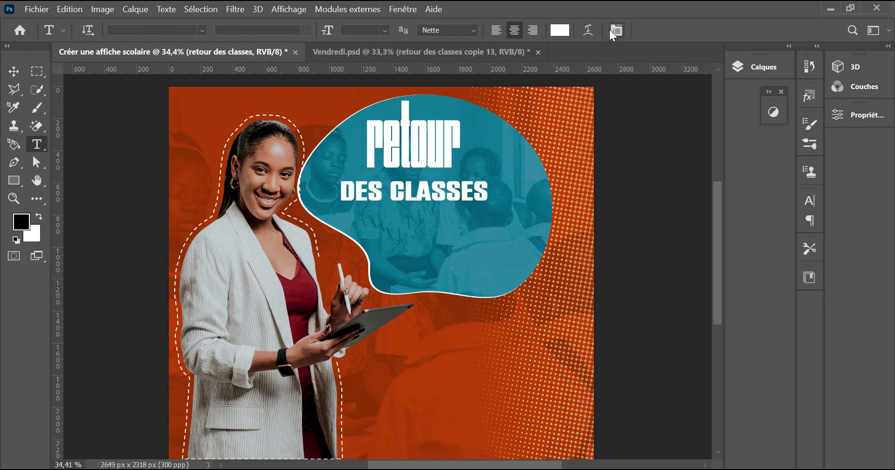
# Move the title lower and to the right within the blob
pyautogui.click(13, 72)
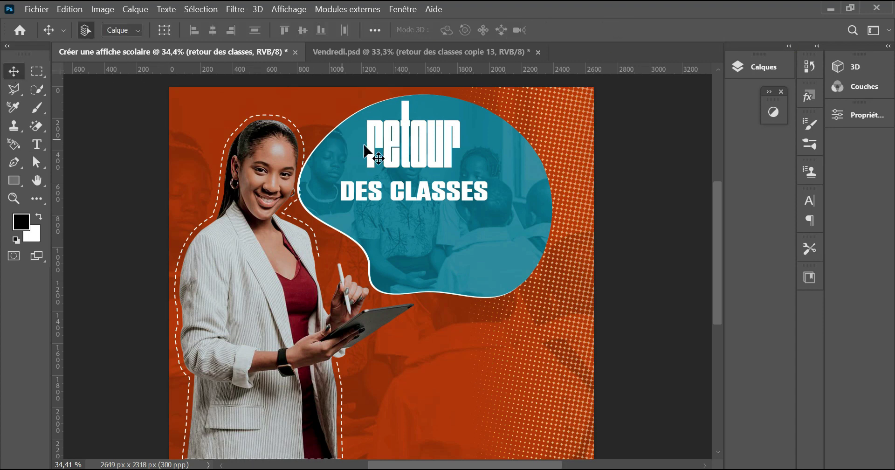
pyautogui.moveTo(409, 151)
pyautogui.mouseDown()
pyautogui.moveTo(449, 185)
pyautogui.moveTo(450, 176)
pyautogui.mouseUp()
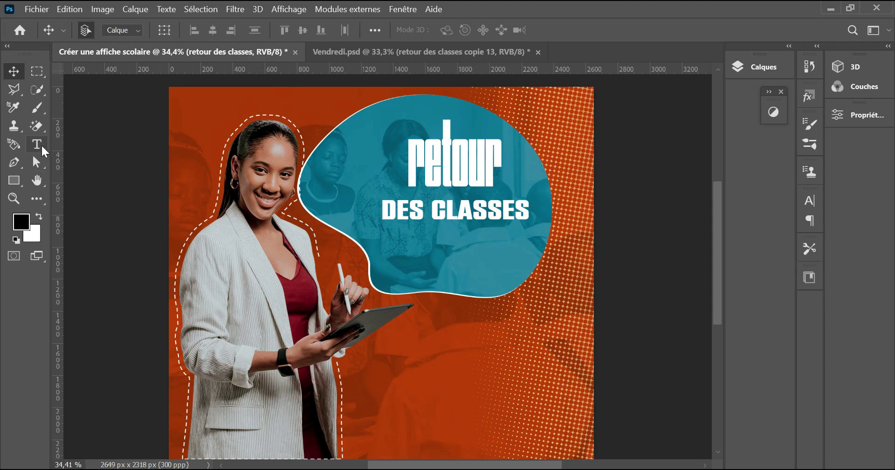
pyautogui.click(33, 150)
# Warp the title into an upper arc with a +50 bend
pyautogui.click(588, 30)
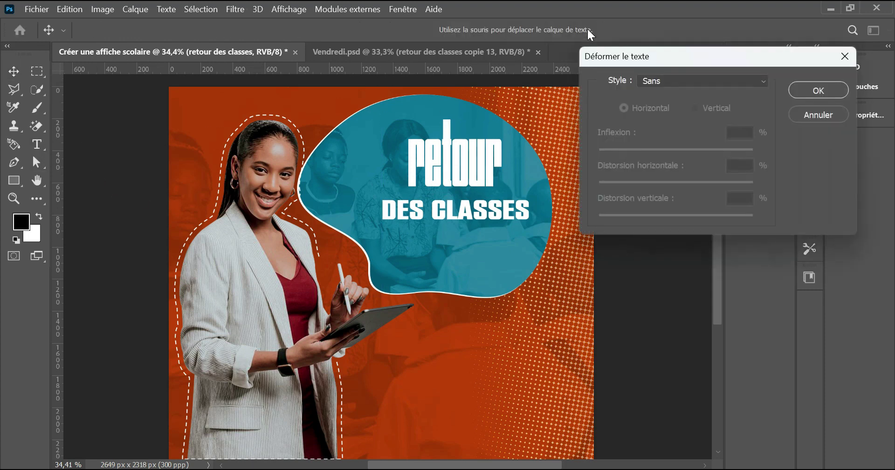
pyautogui.click(691, 82)
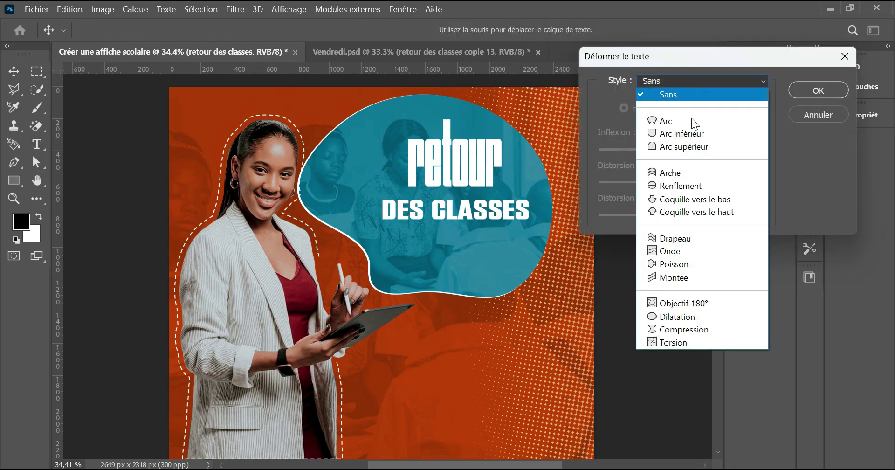
pyautogui.click(690, 134)
pyautogui.click(699, 82)
pyautogui.click(689, 144)
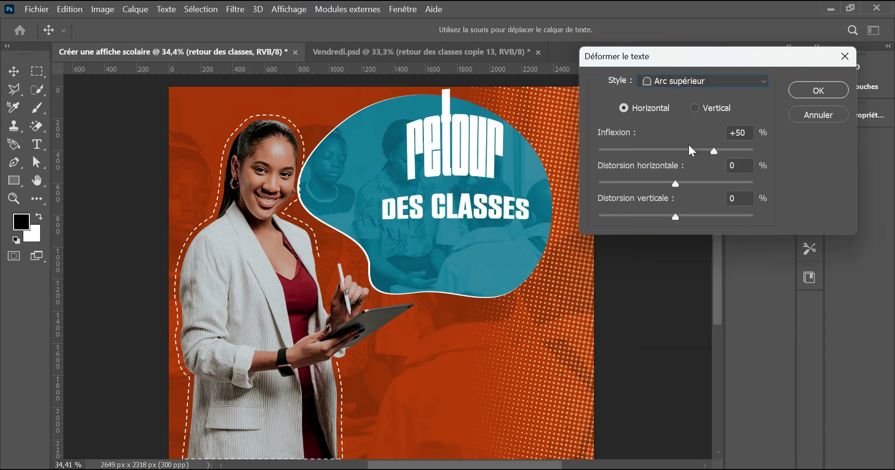
pyautogui.click(797, 94)
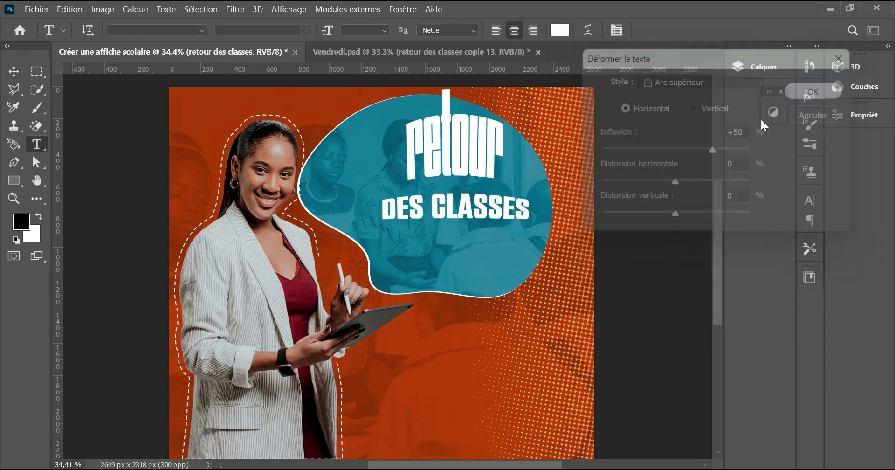
# Move the arched title slightly lower in the teal blob
pyautogui.click(14, 71)
pyautogui.moveTo(447, 115)
pyautogui.mouseDown()
pyautogui.moveTo(455, 130)
pyautogui.moveTo(446, 127)
pyautogui.mouseUp()
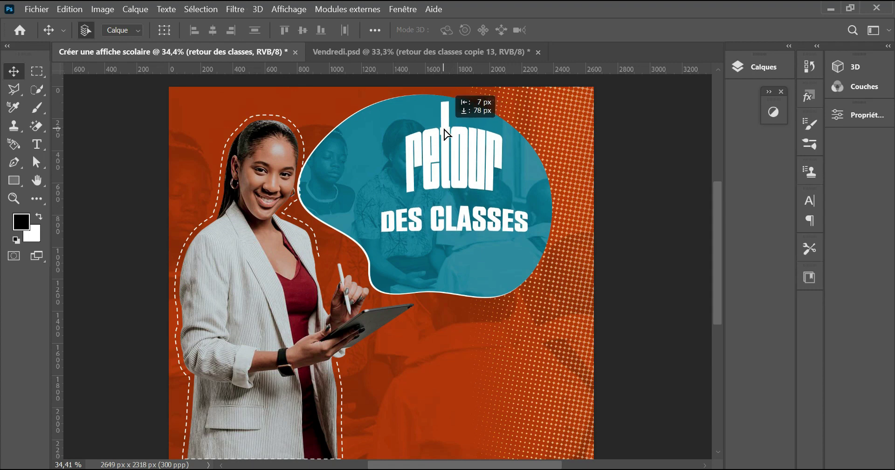
pyautogui.press('t')
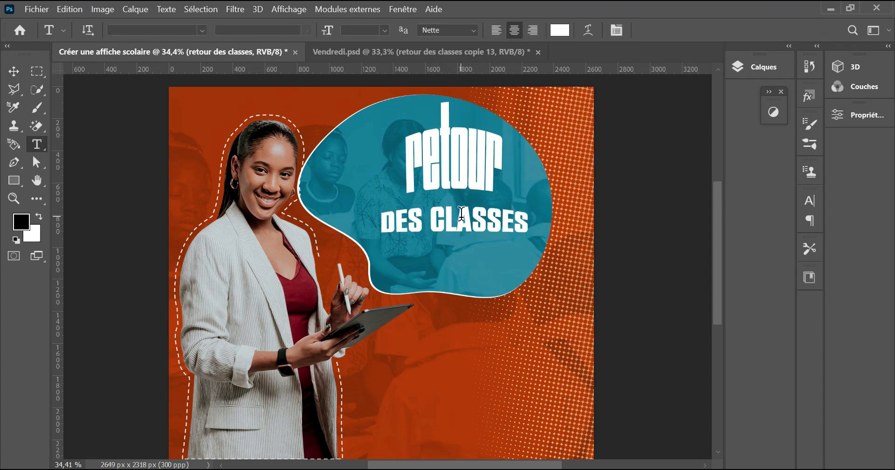
pyautogui.click(13, 71)
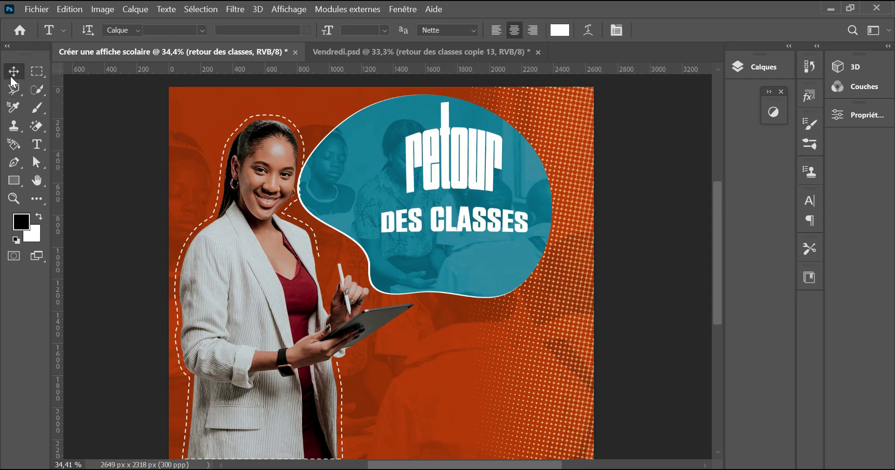
pyautogui.click(746, 68)
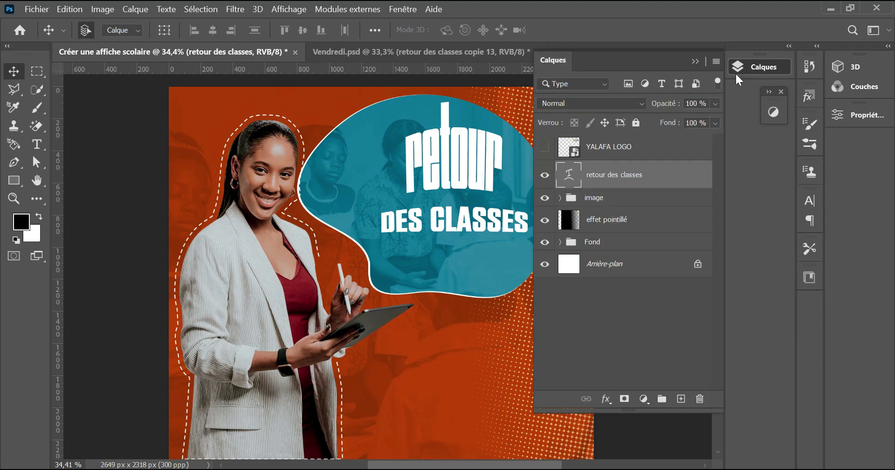
# Show the YALAFA LOGO layer, move it onto the teal blob, and shrink it by half
pyautogui.click(591, 148)
pyautogui.click(545, 146)
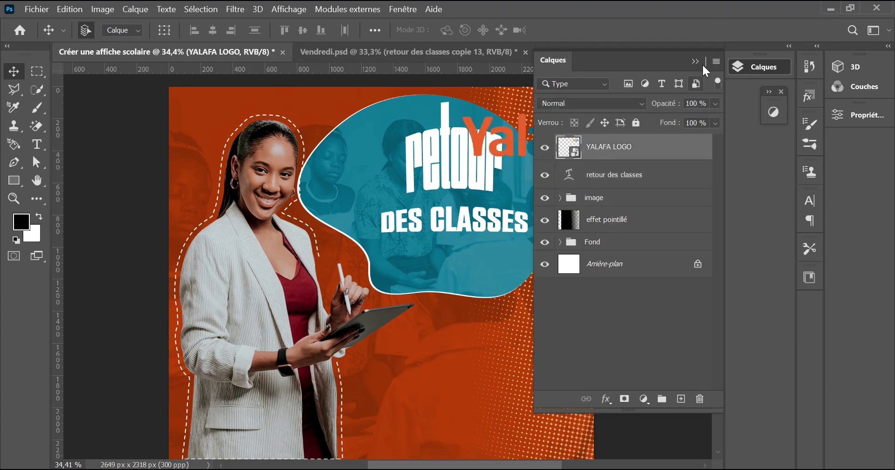
pyautogui.click(695, 61)
pyautogui.moveTo(549, 144); pyautogui.dragTo(412, 146)
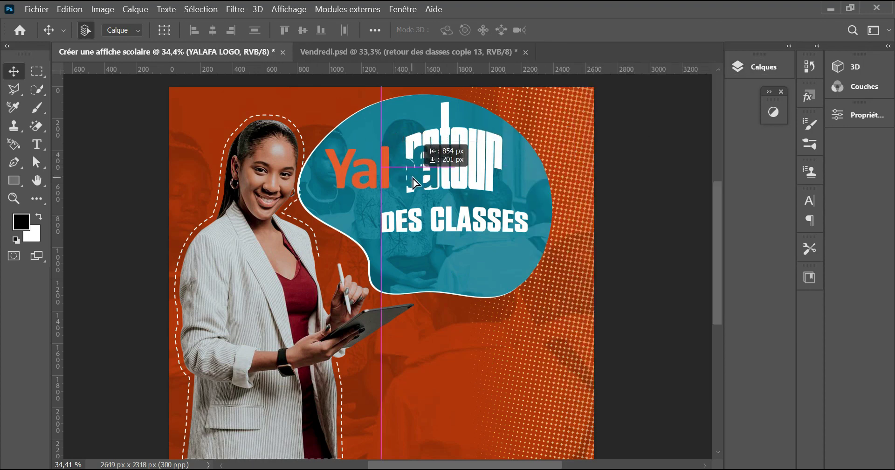
pyautogui.click(70, 9)
pyautogui.click(177, 295)
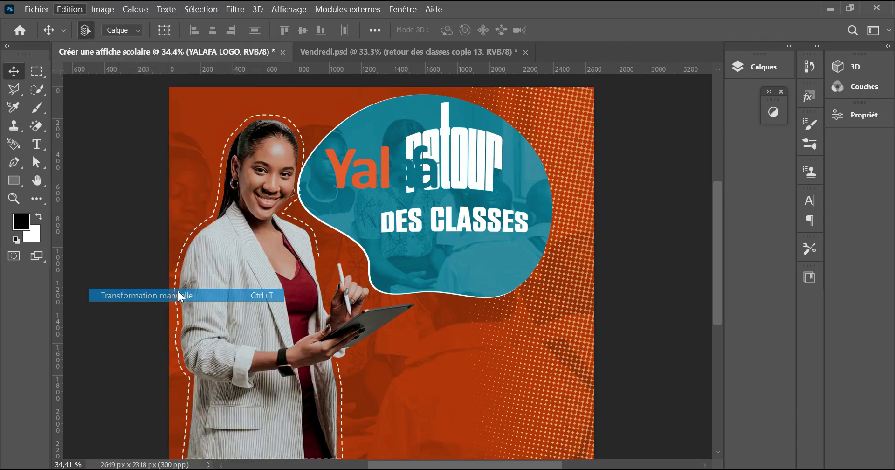
pyautogui.moveTo(437, 188)
pyautogui.mouseDown()
pyautogui.moveTo(372, 176)
pyautogui.moveTo(377, 169)
pyautogui.mouseUp()
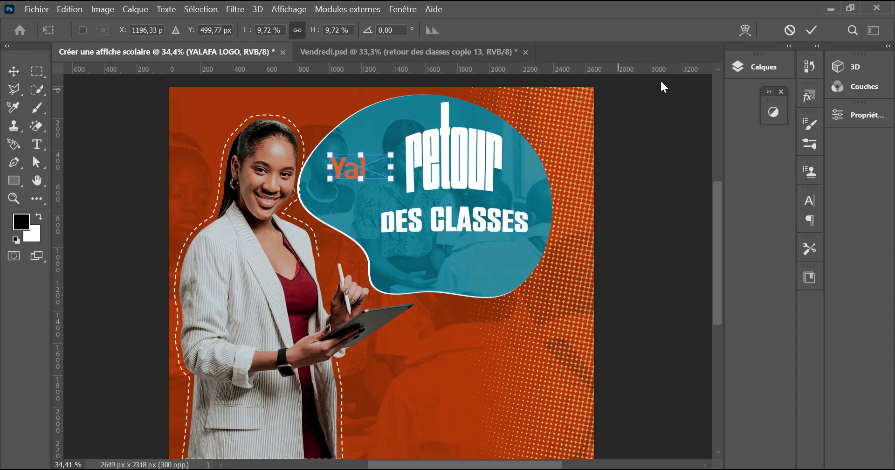
pyautogui.click(811, 30)
# Give the logo a 24 px white outer stroke
pyautogui.click(758, 67)
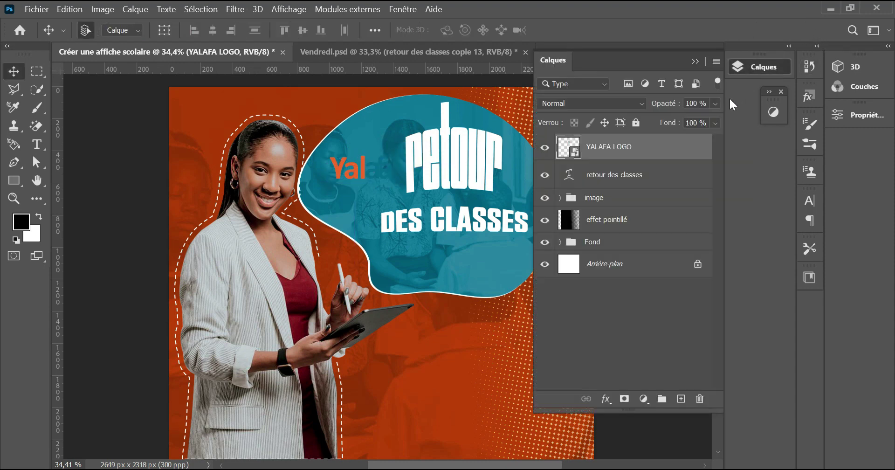
pyautogui.doubleClick(691, 148)
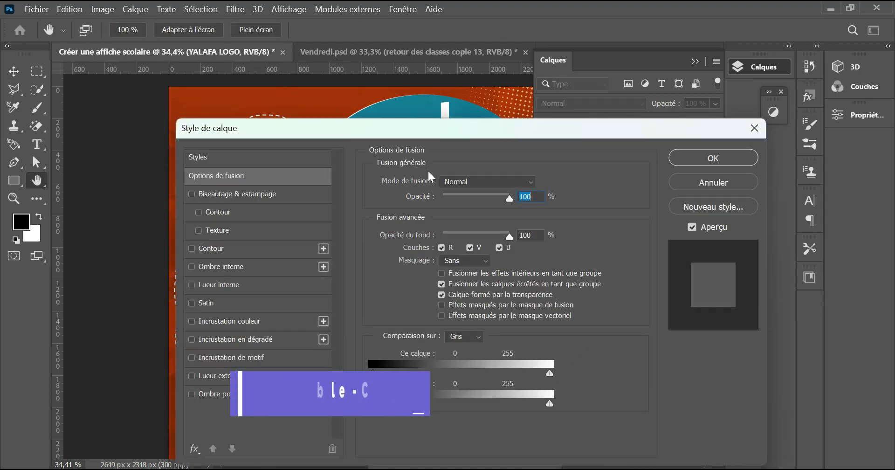
pyautogui.moveTo(281, 133); pyautogui.dragTo(631, 71)
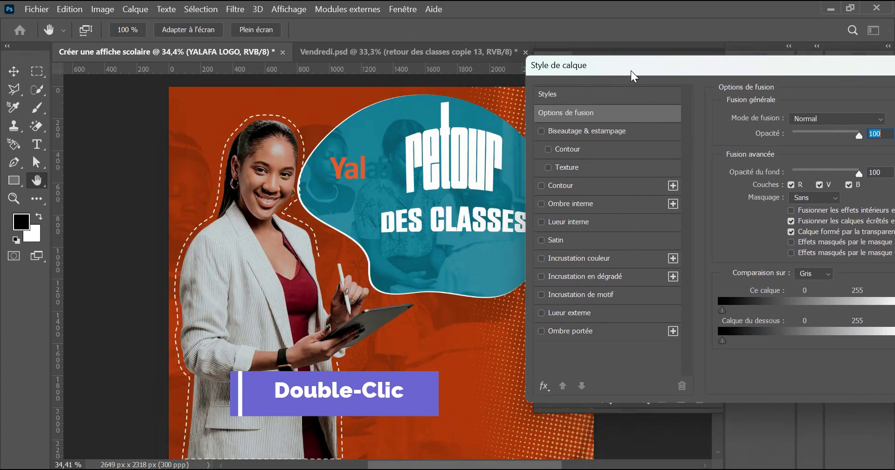
pyautogui.click(566, 181)
pyautogui.moveTo(648, 77); pyautogui.dragTo(600, 105)
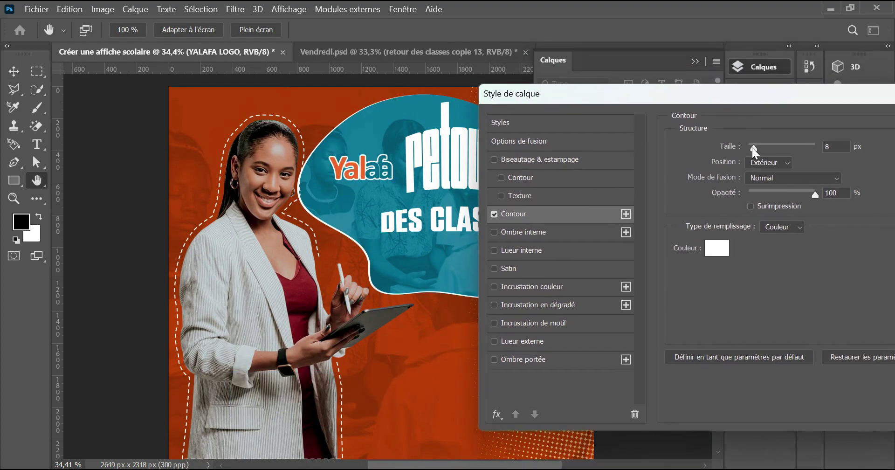
pyautogui.moveTo(754, 147); pyautogui.dragTo(760, 147)
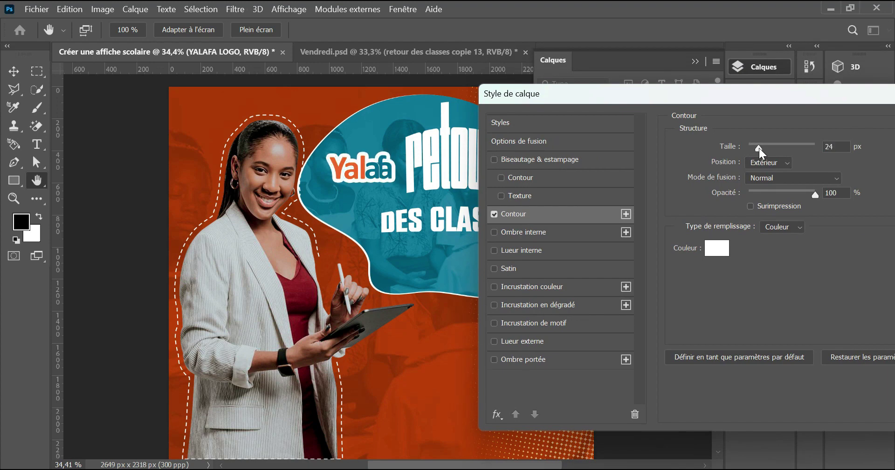
pyautogui.moveTo(774, 100); pyautogui.dragTo(641, 139)
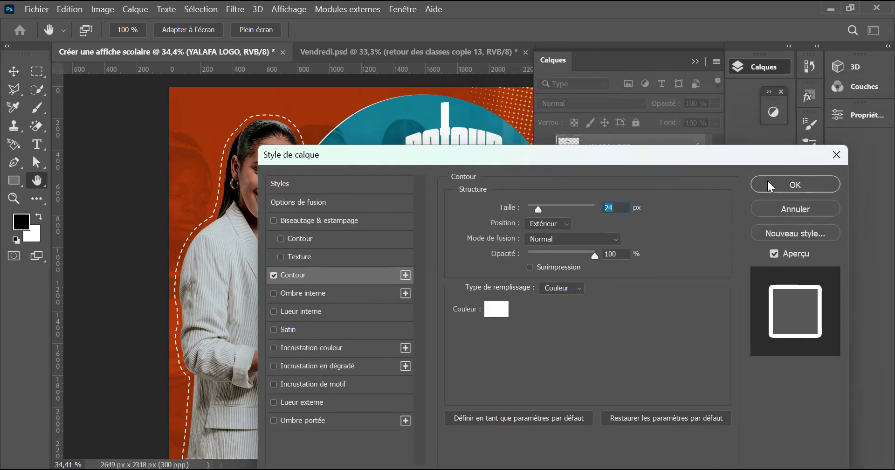
pyautogui.click(768, 179)
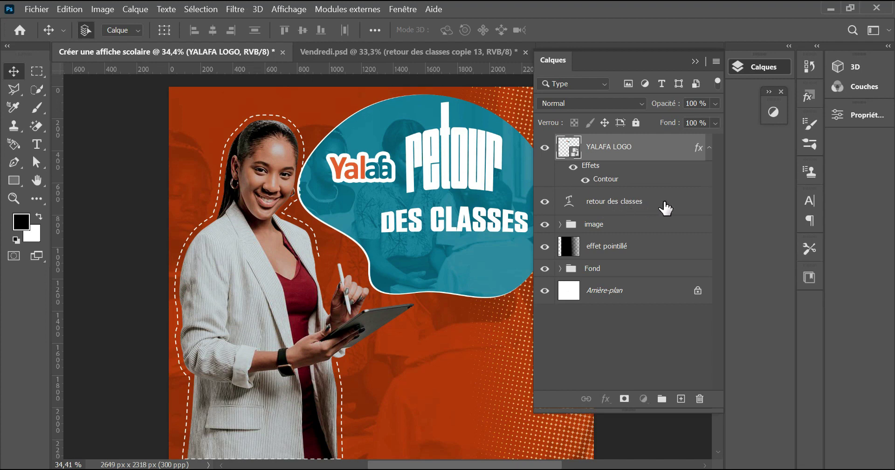
pyautogui.click(672, 206)
pyautogui.doubleClick(675, 207)
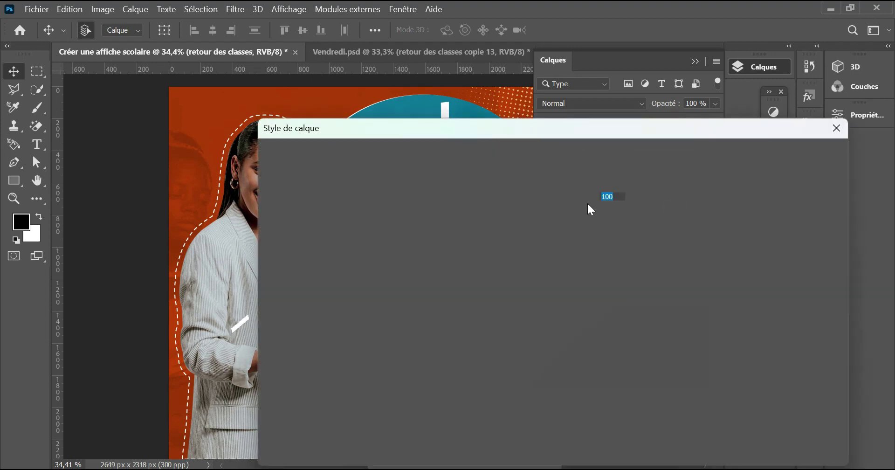
# Stroke the 'retour des classes' layer at 21 px in the poster's sampled orange (f26522)
pyautogui.moveTo(276, 128); pyautogui.dragTo(687, 111)
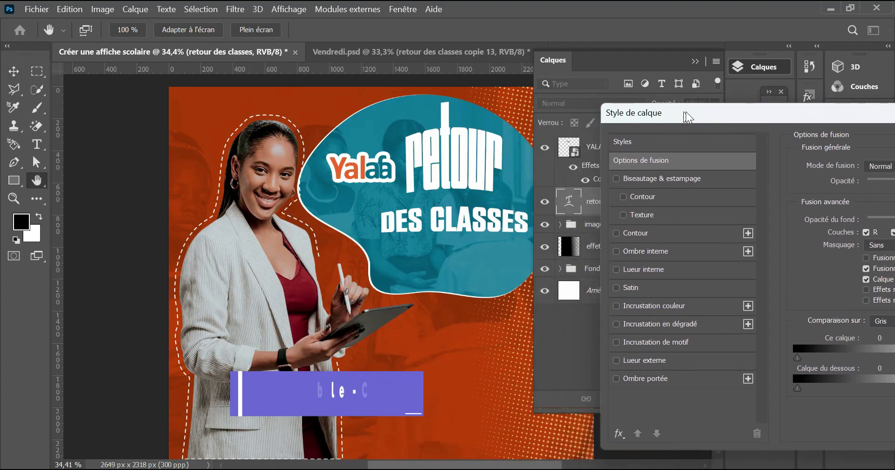
pyautogui.click(640, 233)
pyautogui.click(842, 267)
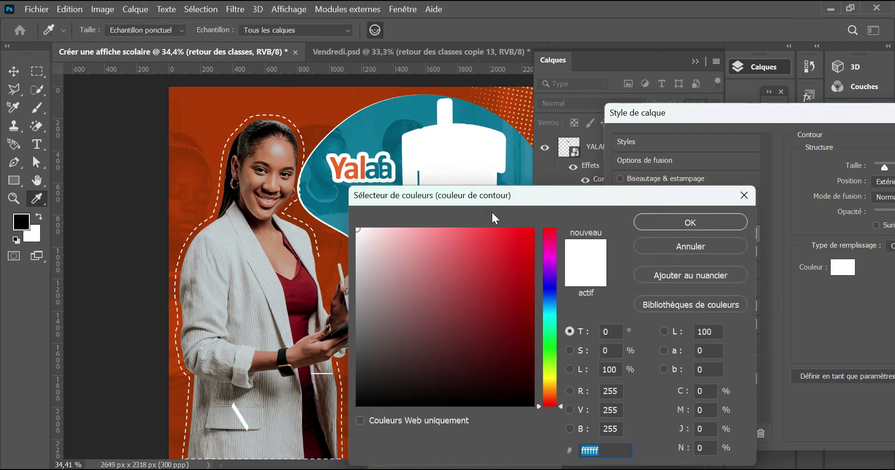
pyautogui.click(342, 167)
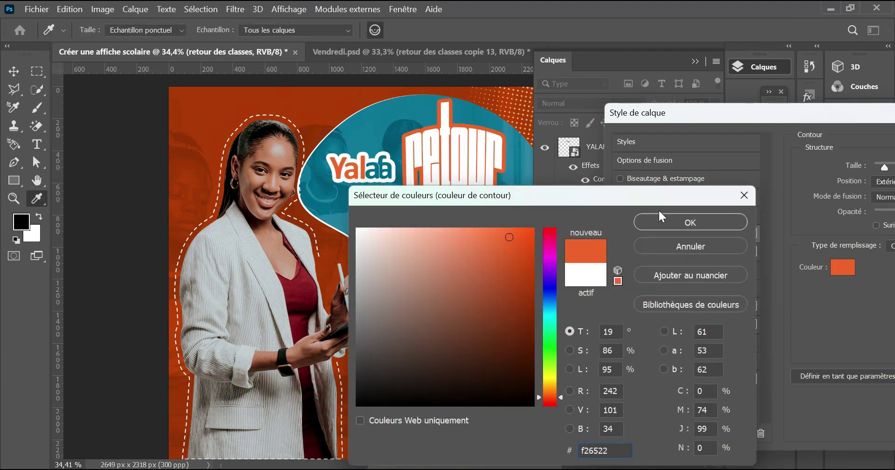
pyautogui.click(659, 218)
pyautogui.moveTo(757, 113)
pyautogui.mouseDown()
pyautogui.moveTo(737, 91)
pyautogui.moveTo(677, 98)
pyautogui.mouseUp()
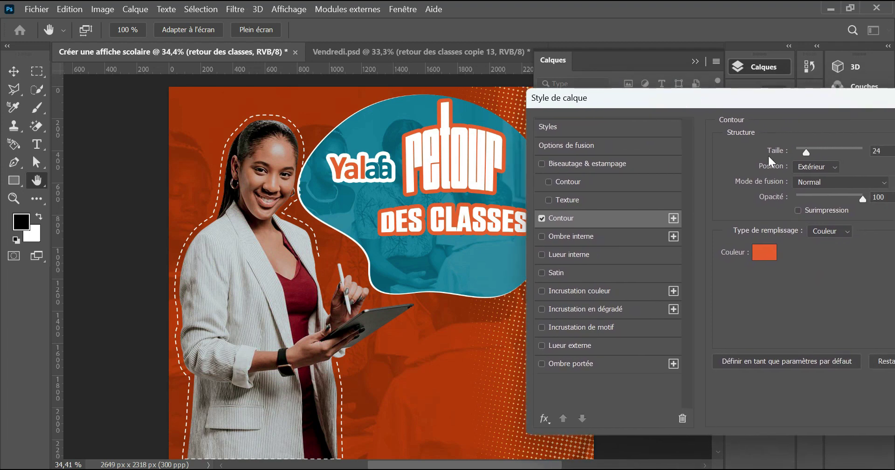
pyautogui.moveTo(802, 155); pyautogui.dragTo(808, 150)
pyautogui.moveTo(807, 104); pyautogui.dragTo(815, 161)
pyautogui.moveTo(817, 169); pyautogui.dragTo(366, 214)
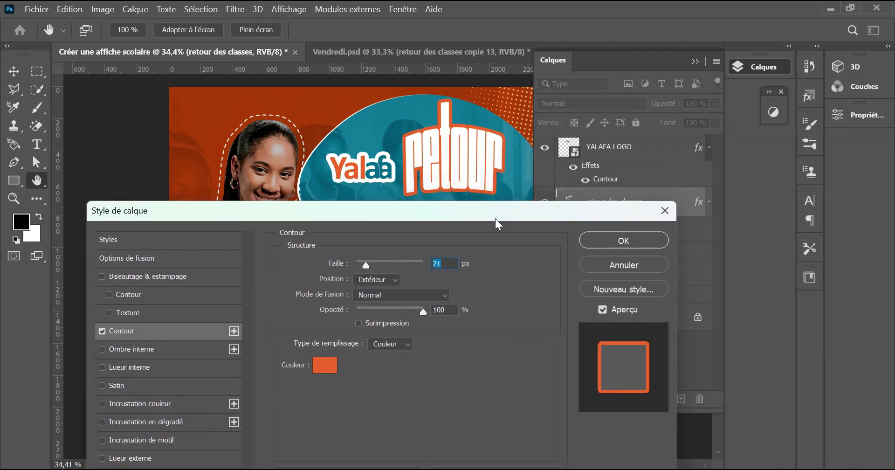
pyautogui.click(603, 241)
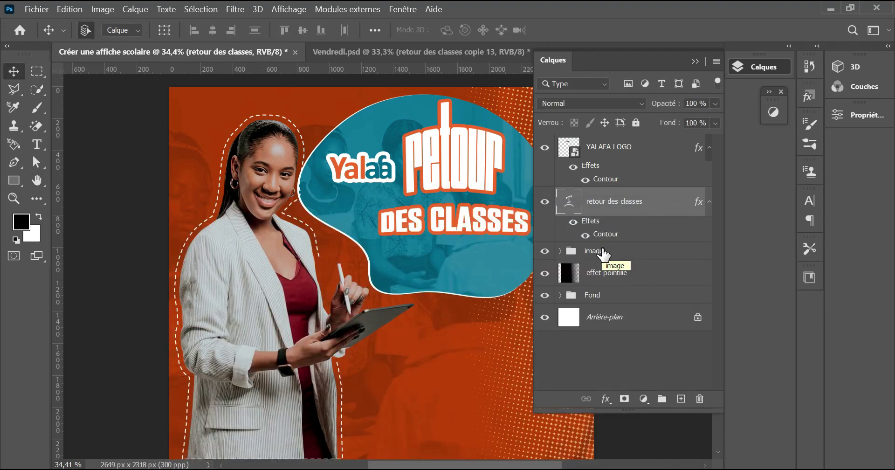
pyautogui.click(695, 61)
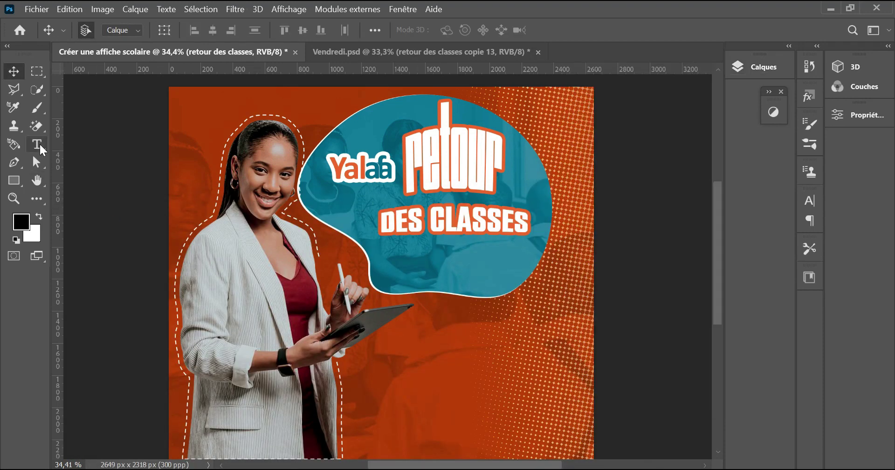
# Add the subtitle 'Niveau Primaire' below the title at 25 pt
pyautogui.click(35, 147)
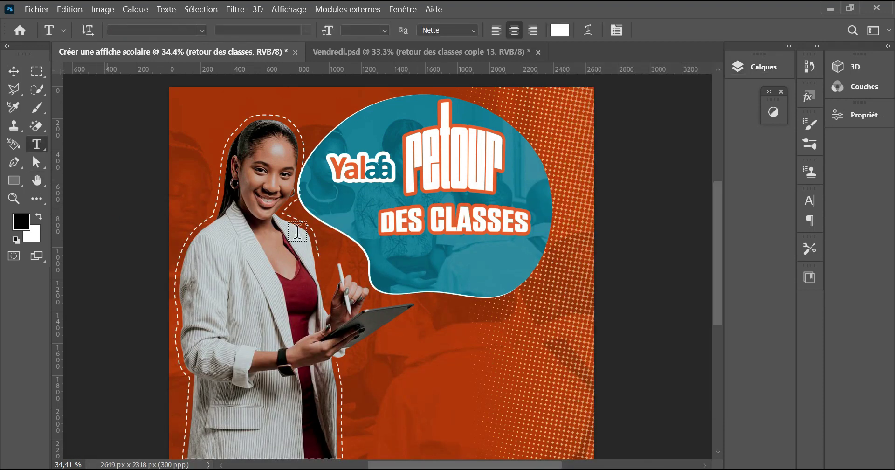
pyautogui.click(461, 263)
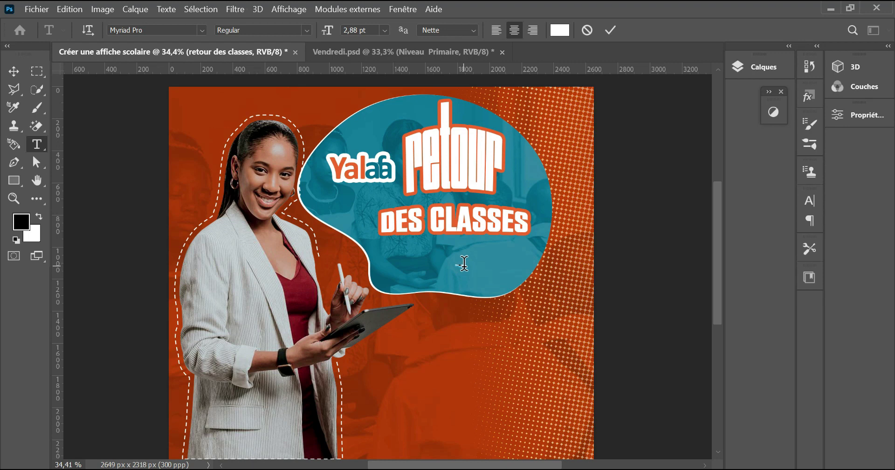
pyautogui.write('Niveau Primaire')
pyautogui.click(611, 31)
pyautogui.click(328, 30)
pyautogui.write('18')
pyautogui.press('Return')
pyautogui.write('25')
pyautogui.press('Return')
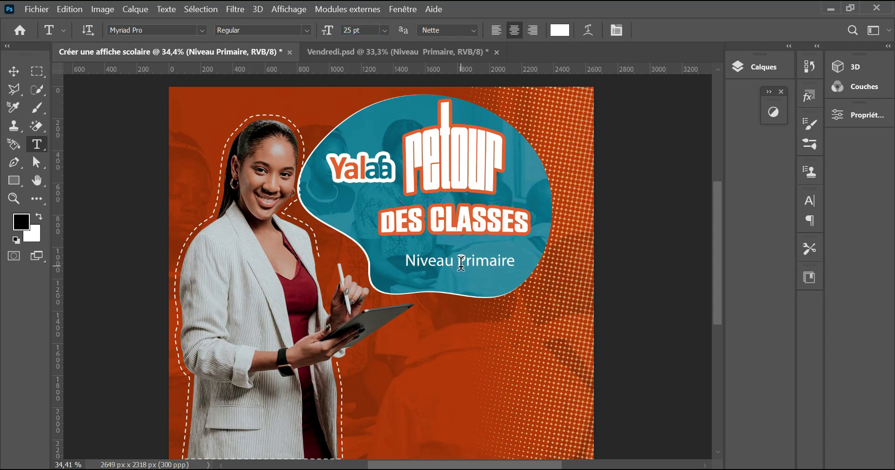
# Set the word 'Primaire' in Impact at 19 pt
pyautogui.moveTo(460, 261); pyautogui.dragTo(515, 261)
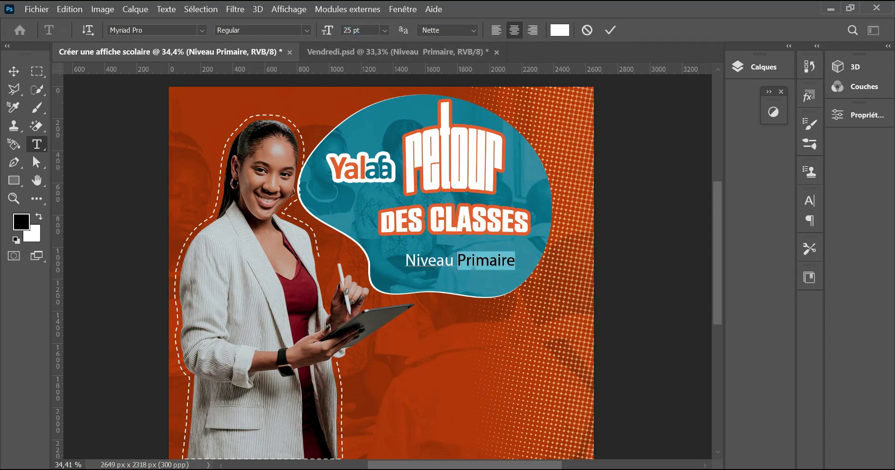
pyautogui.write('19')
pyautogui.click(201, 30)
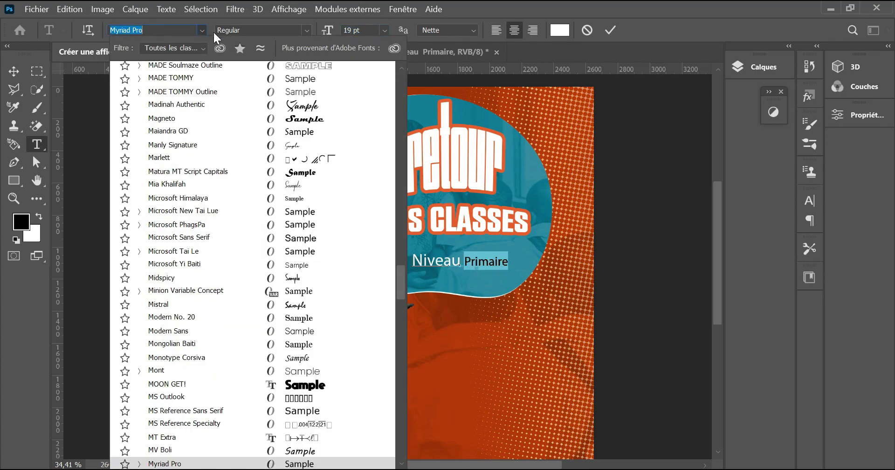
pyautogui.moveTo(399, 278); pyautogui.dragTo(404, 80)
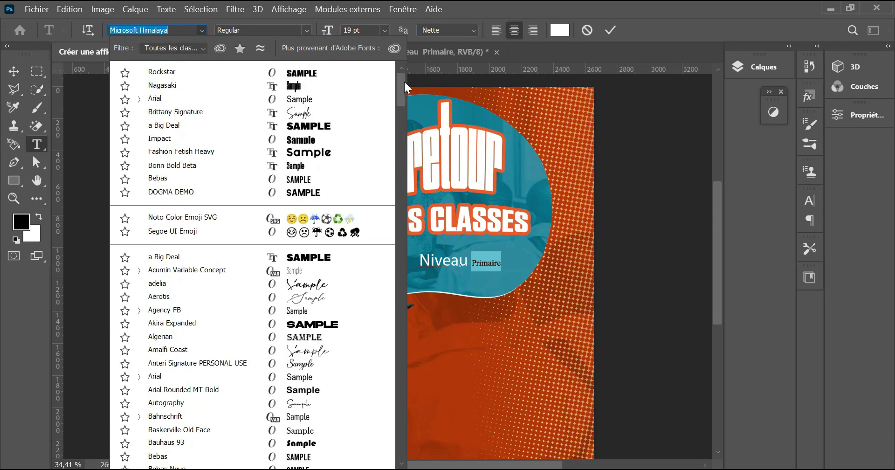
pyautogui.click(312, 138)
pyautogui.moveTo(462, 263); pyautogui.dragTo(411, 261)
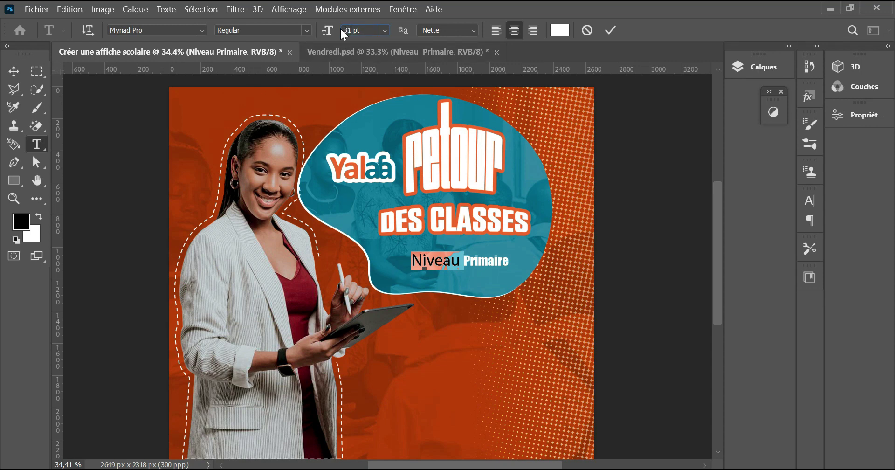
# Set the word Niveau in the Autography script font and commit the change
pyautogui.click(202, 31)
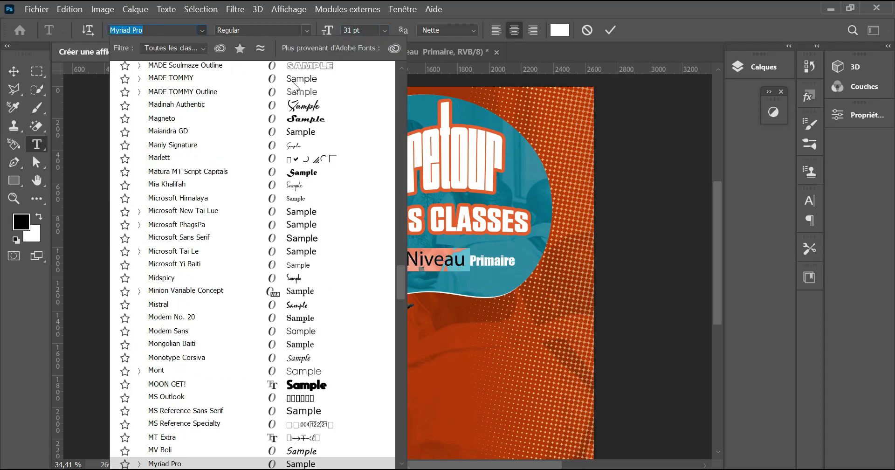
pyautogui.moveTo(401, 275)
pyautogui.mouseDown()
pyautogui.moveTo(410, 86)
pyautogui.moveTo(409, 100)
pyautogui.mouseUp()
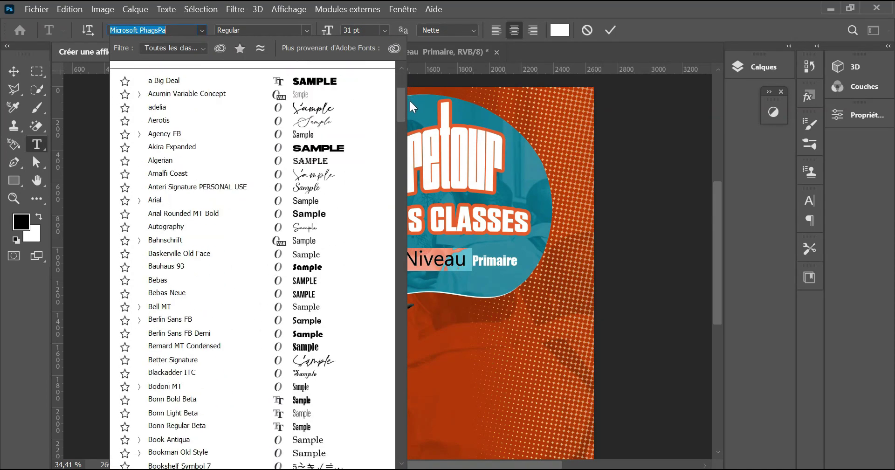
pyautogui.click(315, 229)
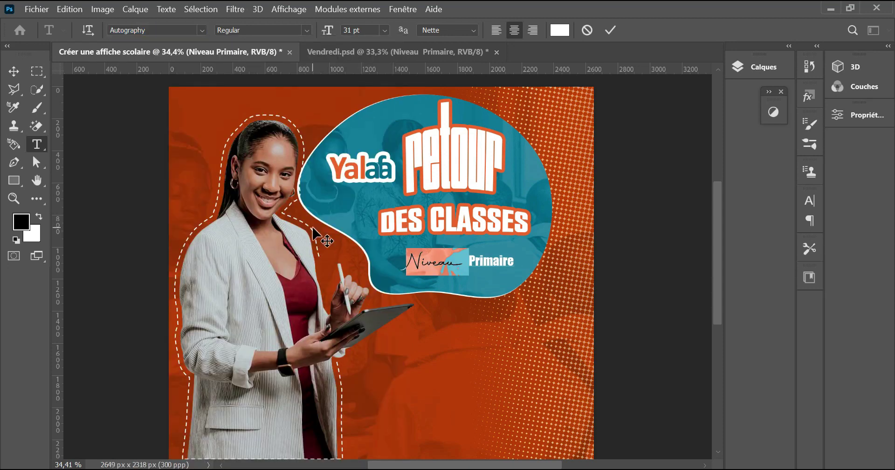
pyautogui.click(609, 31)
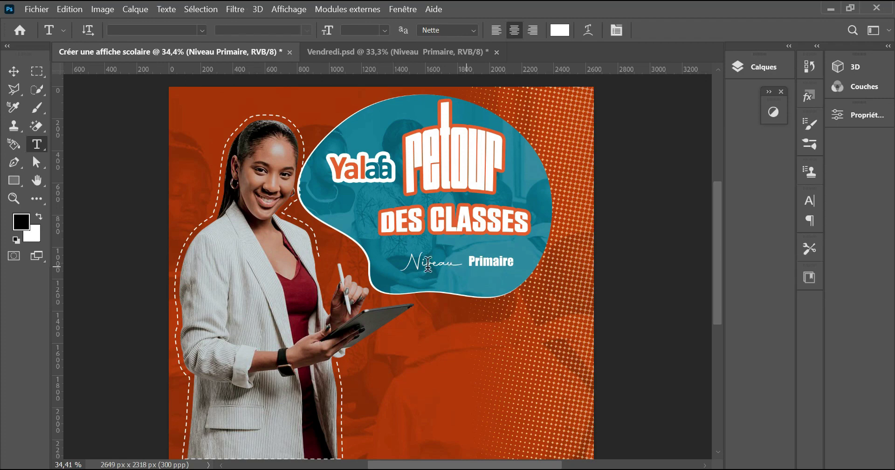
pyautogui.press('u')
pyautogui.scroll(2, 451, 266)
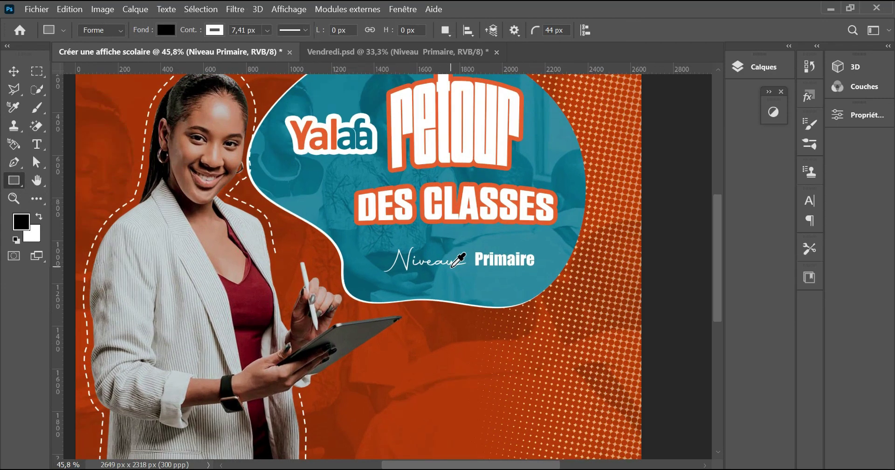
# Nudge the word Primaire slightly upward on the poster
pyautogui.scroll(2, 451, 266)
pyautogui.scroll(2, 451, 266)
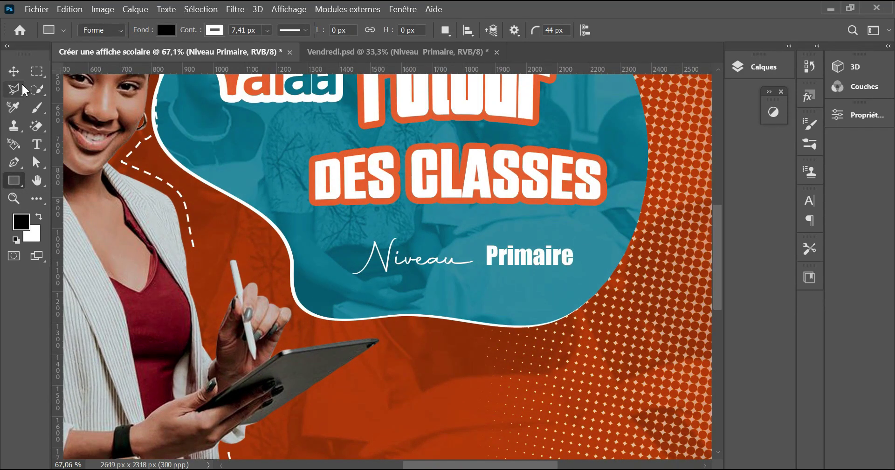
pyautogui.click(13, 70)
pyautogui.moveTo(501, 268); pyautogui.dragTo(485, 250)
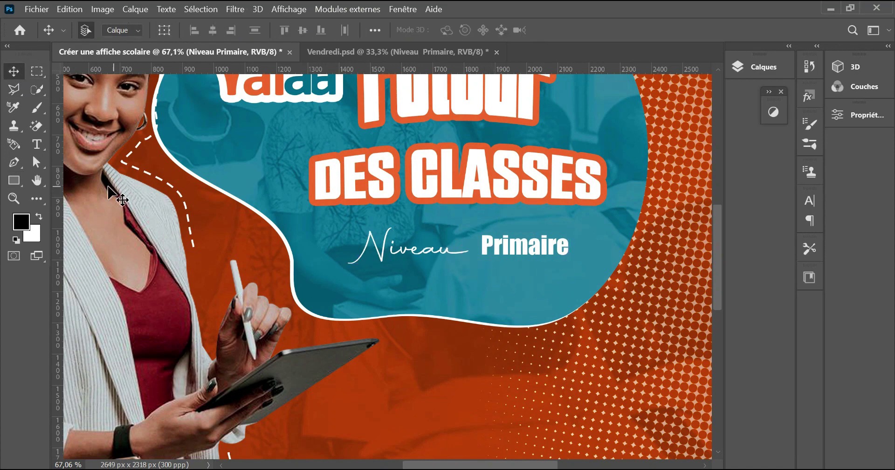
# Draw a square-cornered teal rectangle with no outline over the word Niveau
pyautogui.click(14, 180)
pyautogui.moveTo(334, 223); pyautogui.dragTo(473, 275)
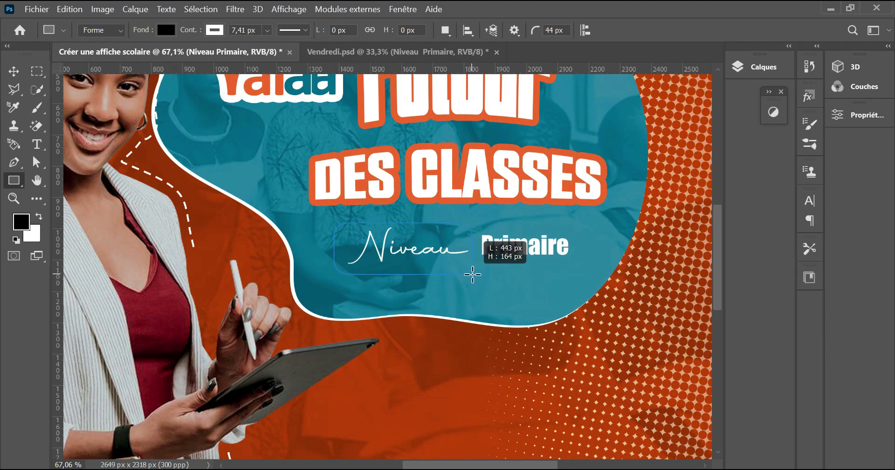
pyautogui.moveTo(473, 274); pyautogui.dragTo(474, 273)
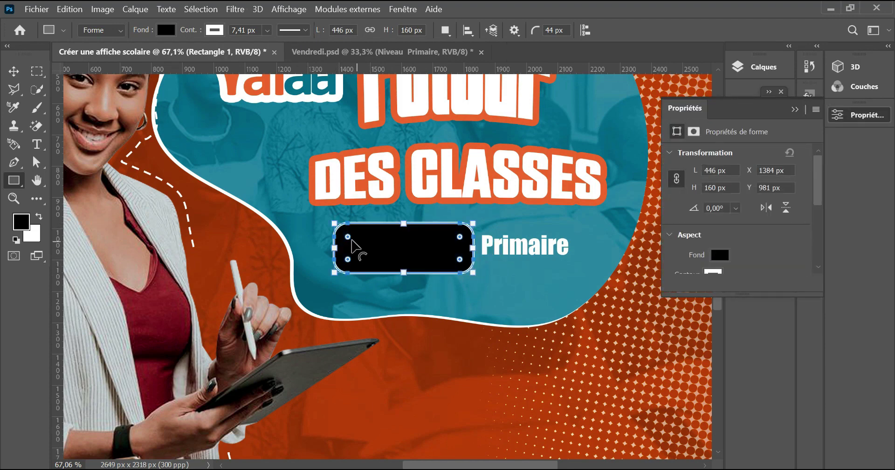
pyautogui.moveTo(349, 237); pyautogui.dragTo(332, 221)
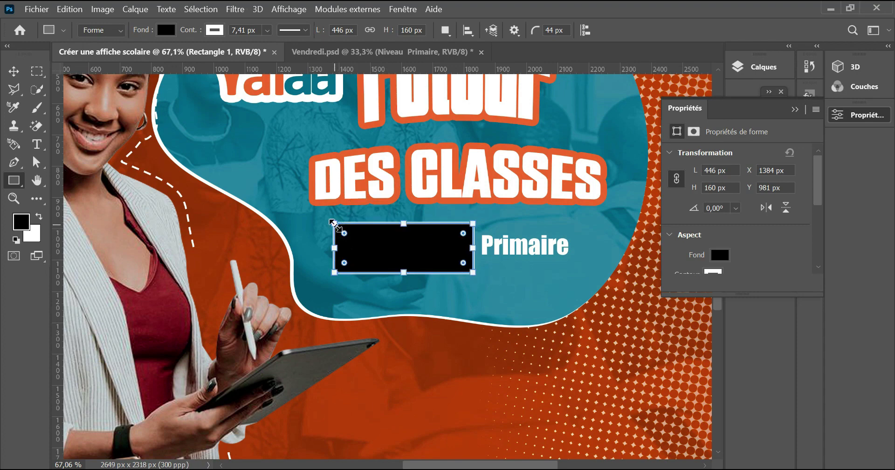
pyautogui.click(215, 30)
pyautogui.click(131, 56)
pyautogui.click(167, 31)
pyautogui.click(130, 103)
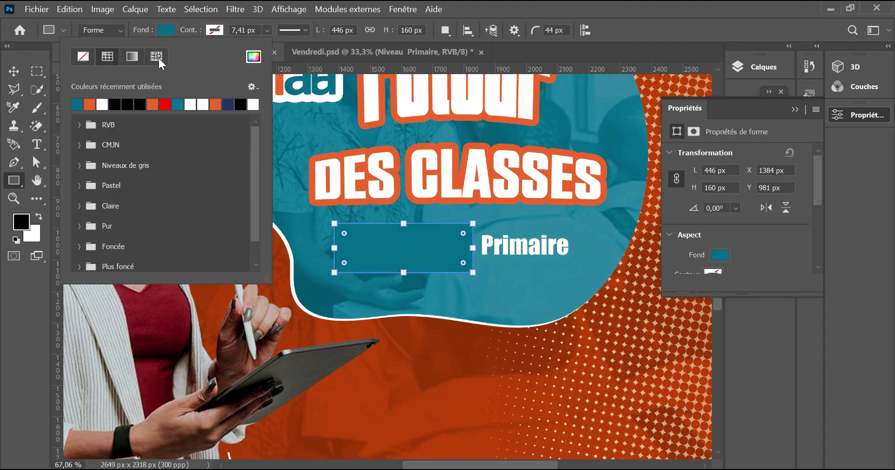
pyautogui.click(171, 31)
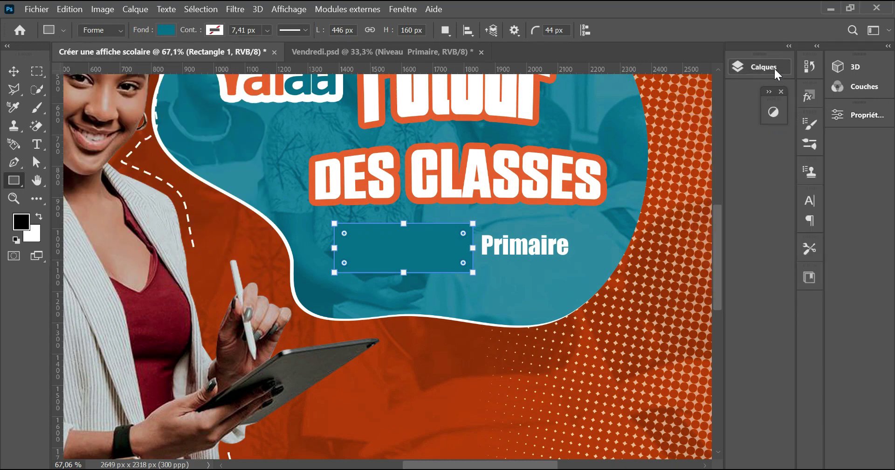
# Move the rectangle layer beneath the Niveau Primaire text layer
pyautogui.click(765, 67)
pyautogui.moveTo(656, 212); pyautogui.dragTo(652, 242)
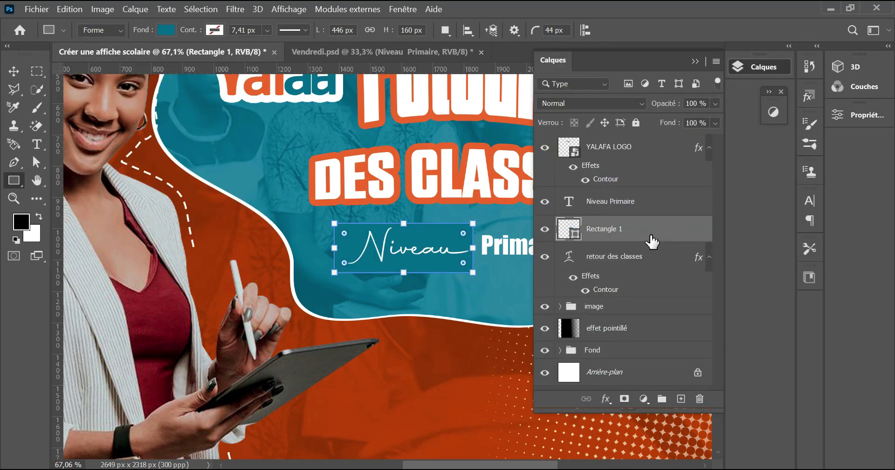
pyautogui.click(696, 63)
pyautogui.click(14, 73)
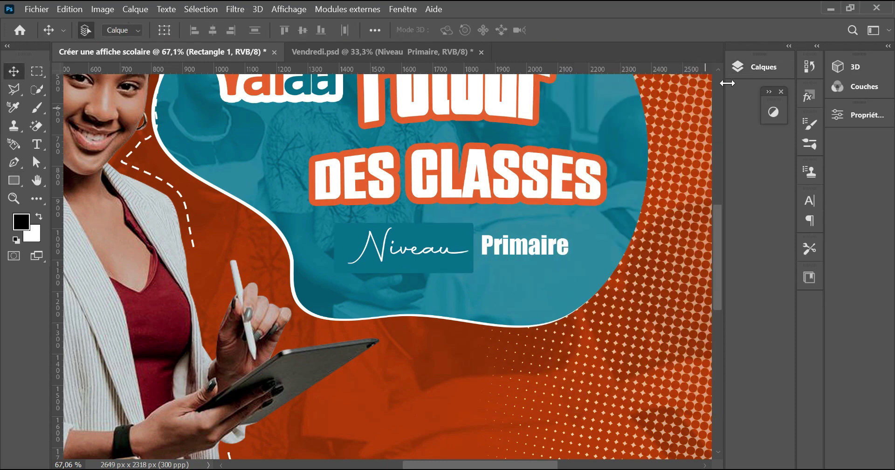
pyautogui.click(739, 69)
# Duplicate the teal rectangle, then move and shrink the copy over Primaire
pyautogui.moveTo(666, 233); pyautogui.dragTo(681, 399)
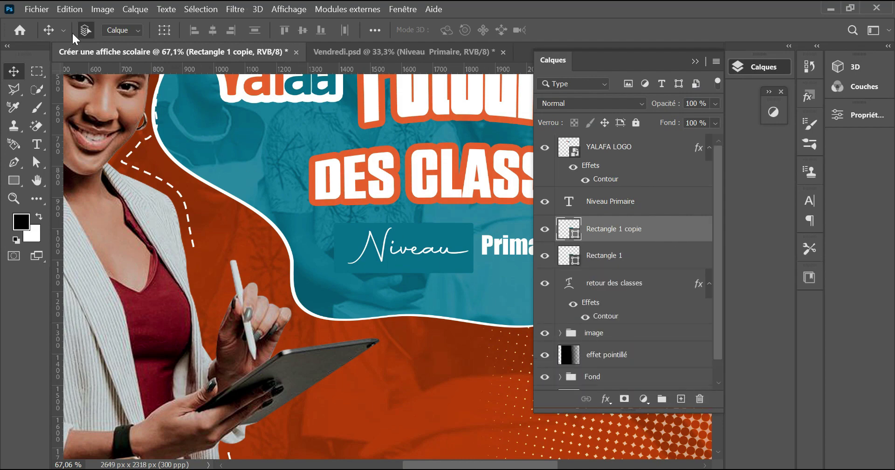
pyautogui.click(69, 10)
pyautogui.click(218, 295)
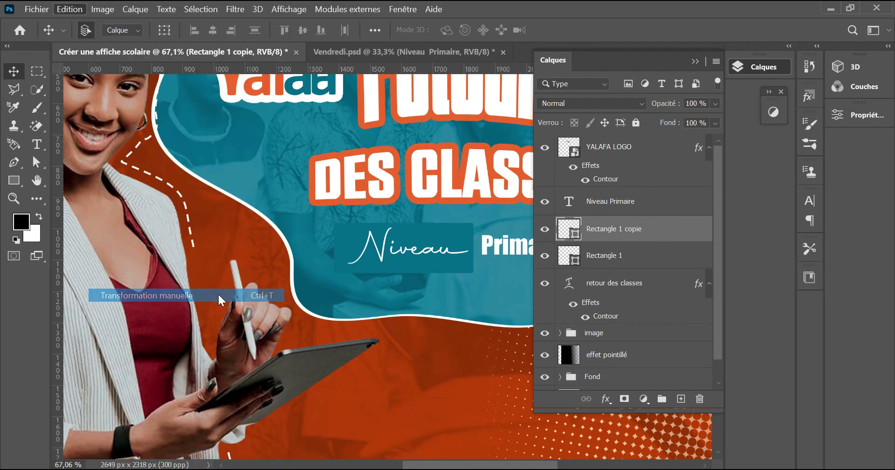
pyautogui.click(695, 62)
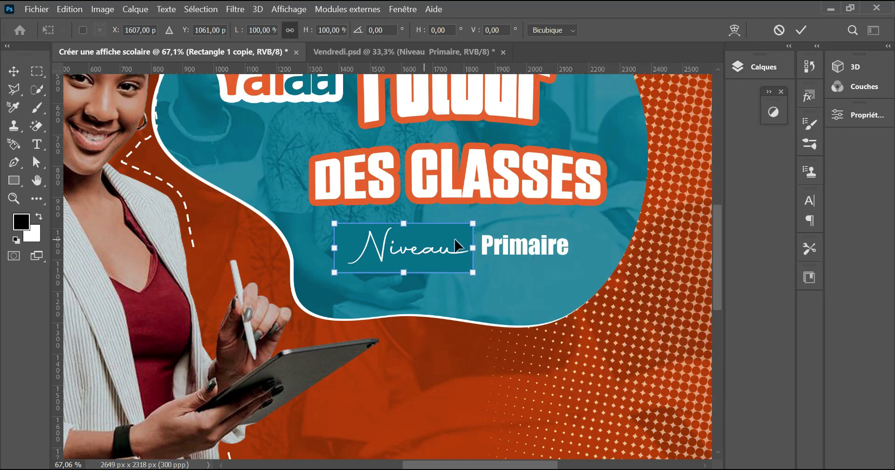
pyautogui.moveTo(441, 245); pyautogui.dragTo(590, 245)
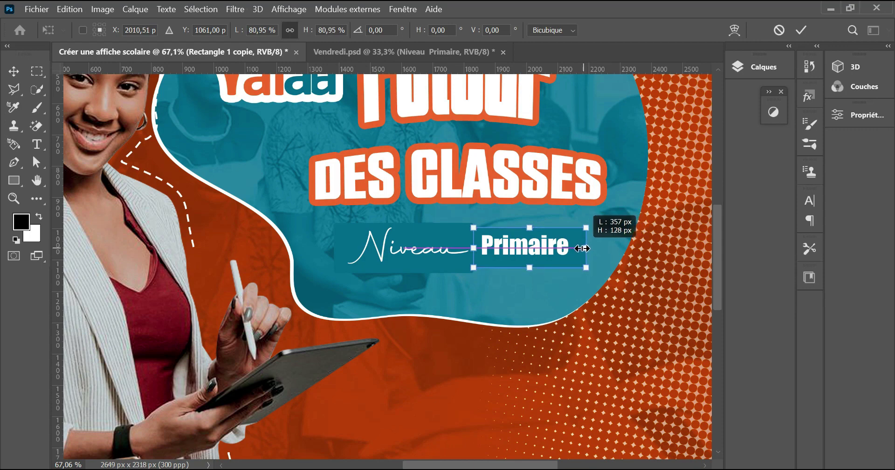
pyautogui.moveTo(589, 245); pyautogui.dragTo(574, 249)
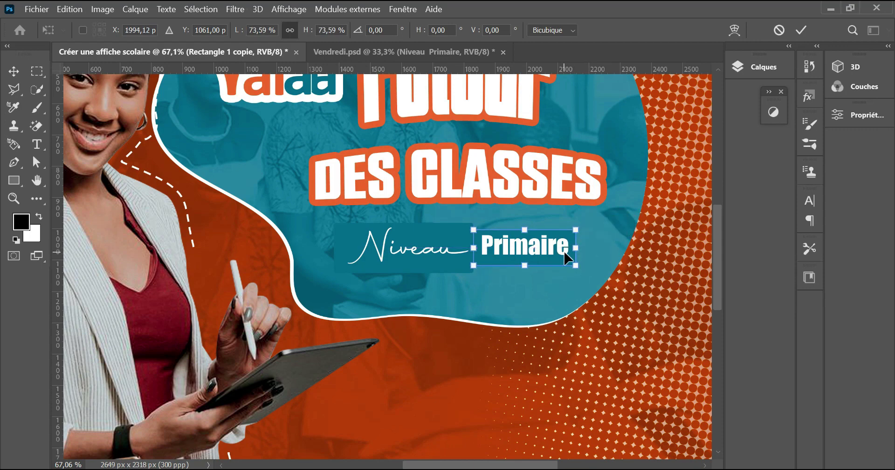
pyautogui.click(801, 29)
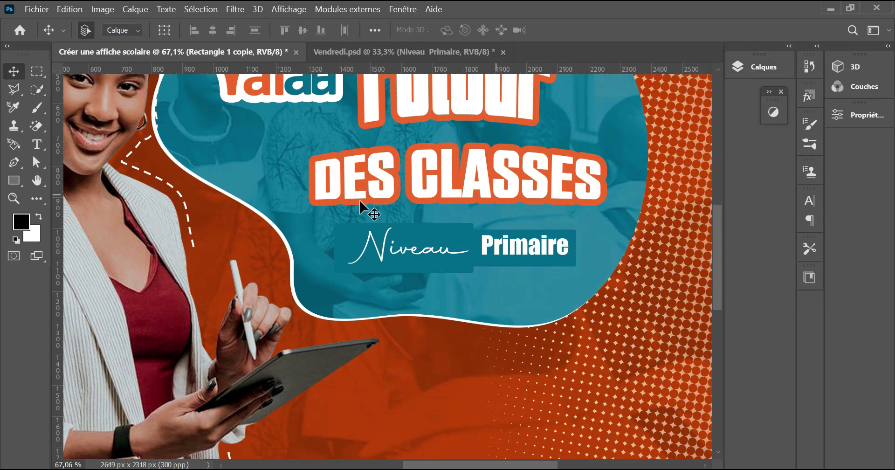
# Fill the Primaire box with white
pyautogui.click(15, 179)
pyautogui.click(166, 30)
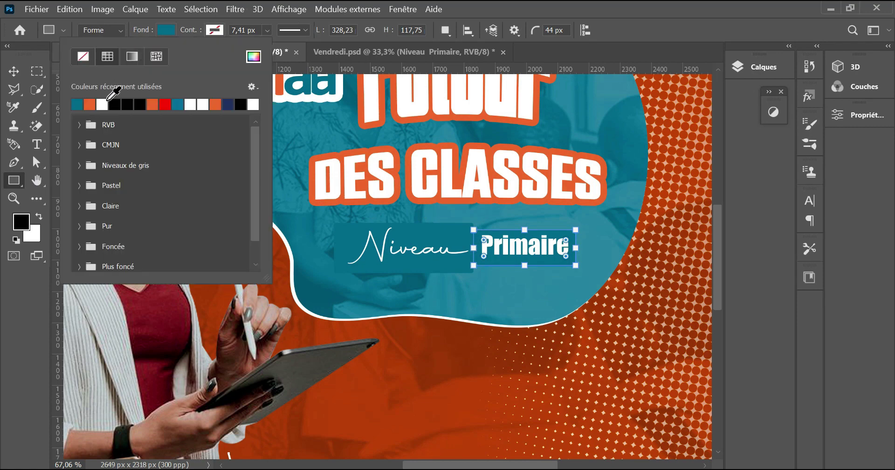
pyautogui.click(104, 104)
pyautogui.click(164, 30)
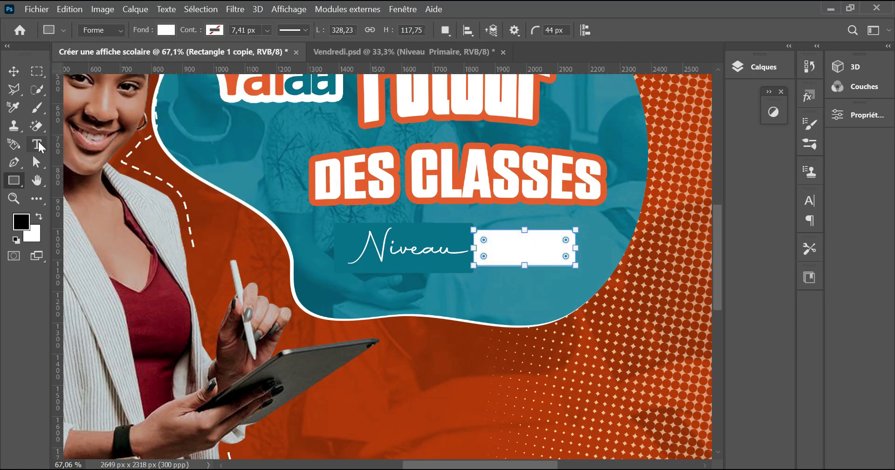
# Colour the word Primaire teal, sampled from the rectangle
pyautogui.click(37, 144)
pyautogui.click(407, 240)
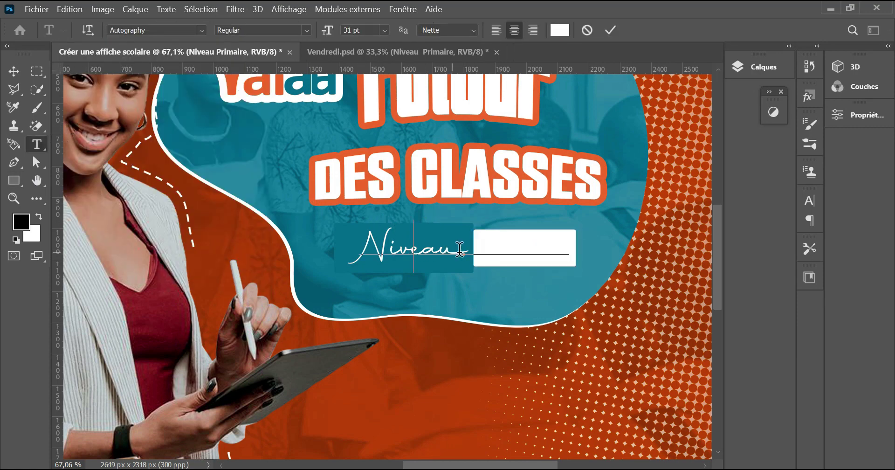
pyautogui.moveTo(467, 249); pyautogui.dragTo(540, 245)
pyautogui.click(559, 30)
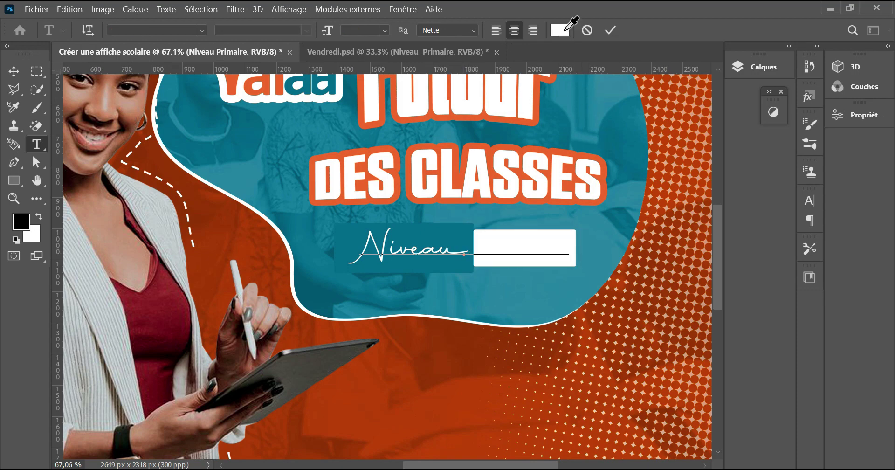
pyautogui.moveTo(450, 195)
pyautogui.mouseDown()
pyautogui.moveTo(636, 229)
pyautogui.moveTo(295, 230)
pyautogui.mouseUp()
pyautogui.click(456, 227)
pyautogui.click(475, 264)
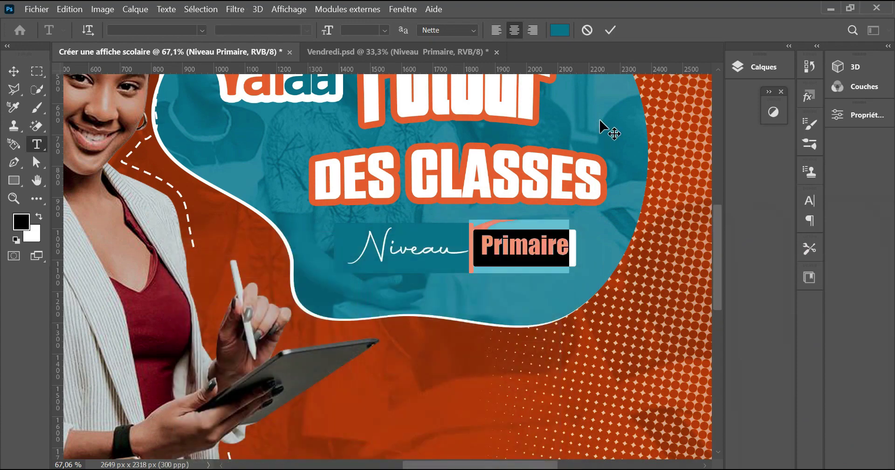
pyautogui.click(609, 30)
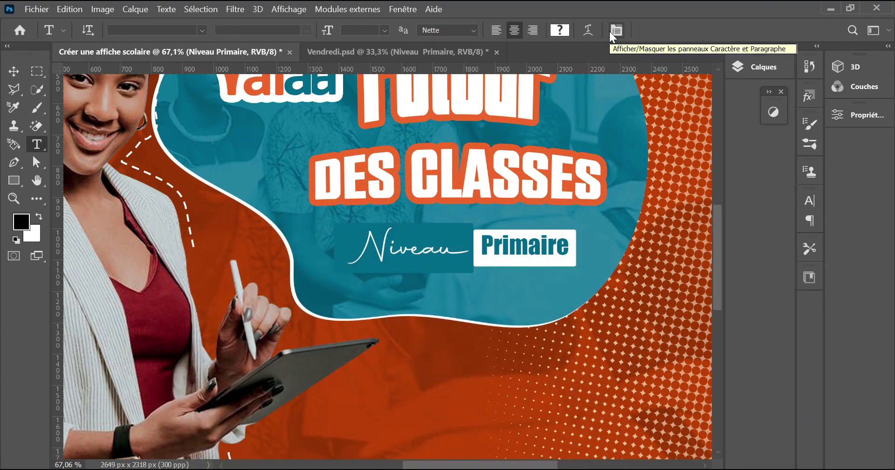
# Zoom into the title and toggle the white Primaire box layer's visibility to check it
pyautogui.press('v')
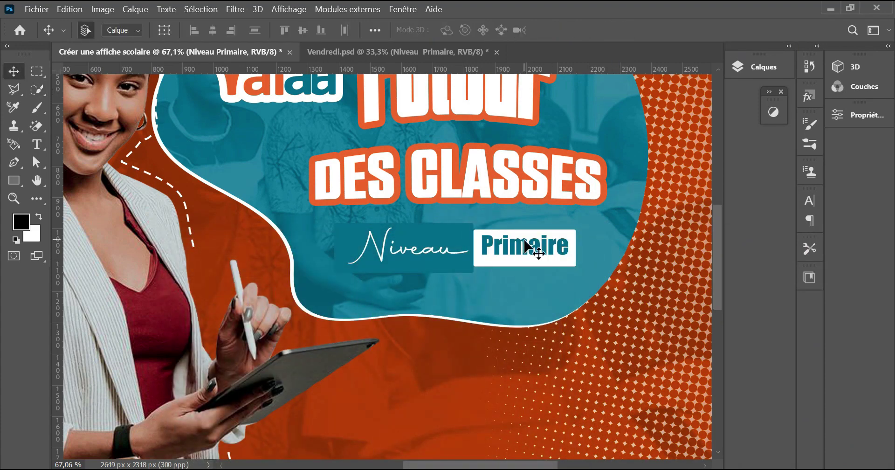
pyautogui.keyDown('alt'); pyautogui.scroll(-3, 532, 246); pyautogui.keyUp('alt')
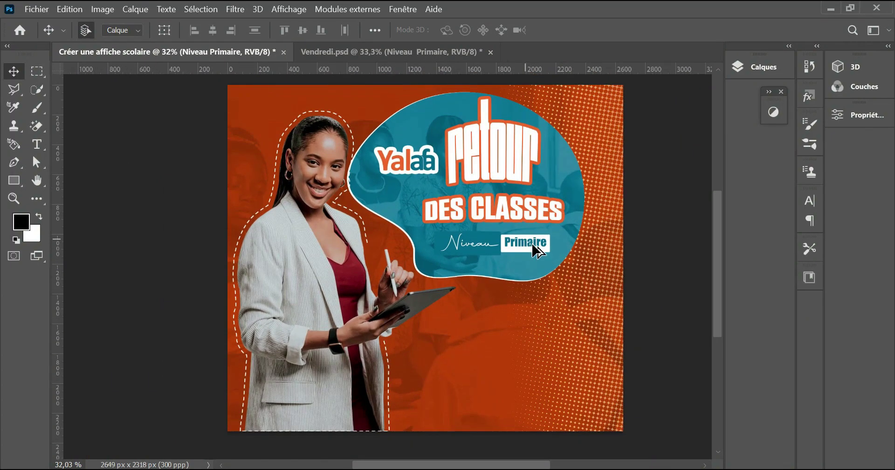
pyautogui.moveTo(539, 280); pyautogui.dragTo(485, 308)
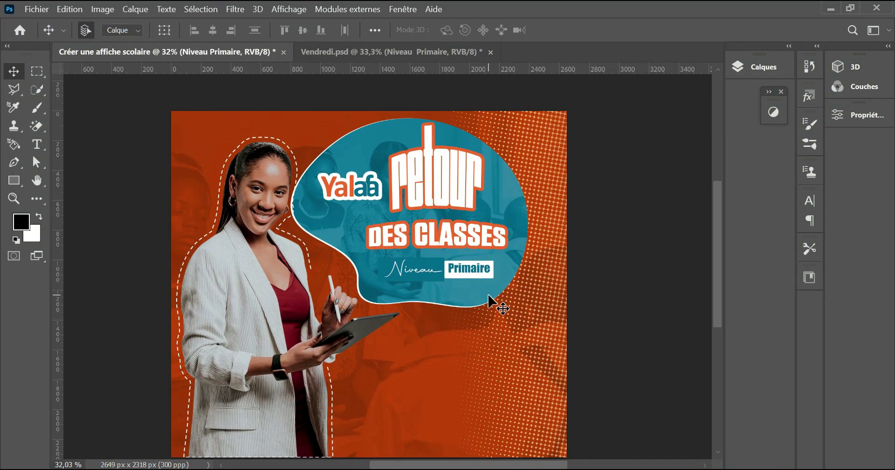
pyautogui.keyDown('alt'); pyautogui.scroll(2, 489, 299); pyautogui.keyUp('alt')
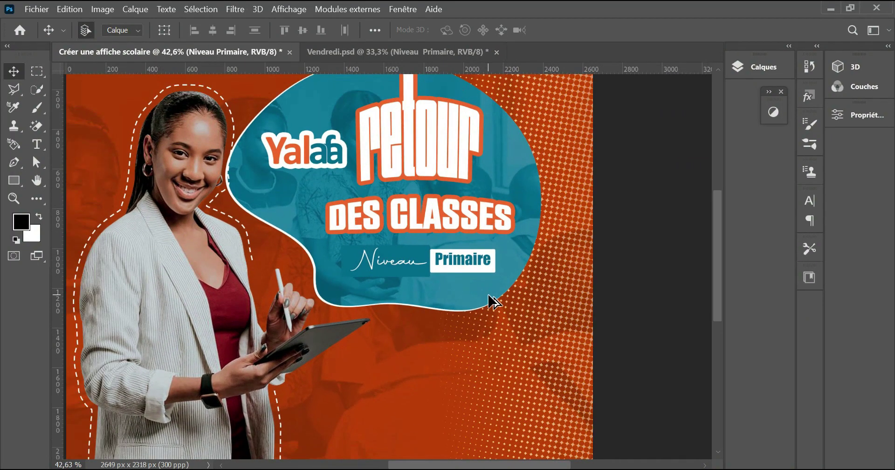
pyautogui.keyDown('alt'); pyautogui.scroll(1, 491, 302); pyautogui.keyUp('alt')
pyautogui.keyDown('alt'); pyautogui.scroll(1, 490, 301); pyautogui.keyUp('alt')
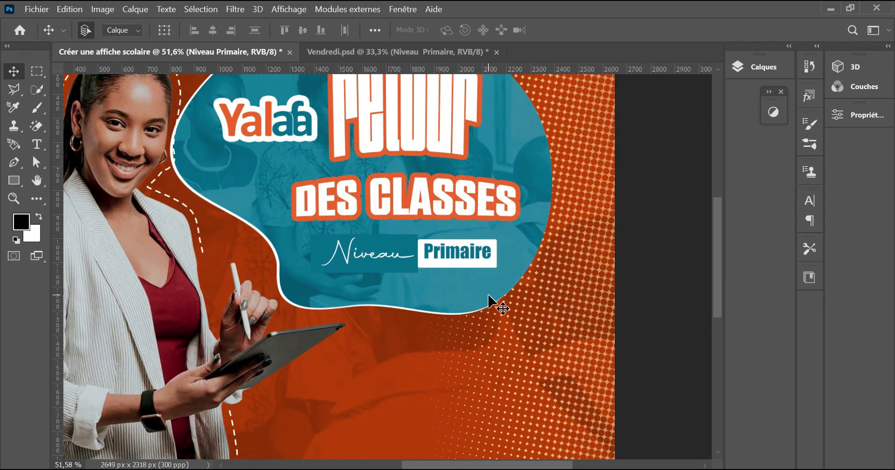
pyautogui.keyDown('alt'); pyautogui.scroll(1, 488, 296); pyautogui.keyUp('alt')
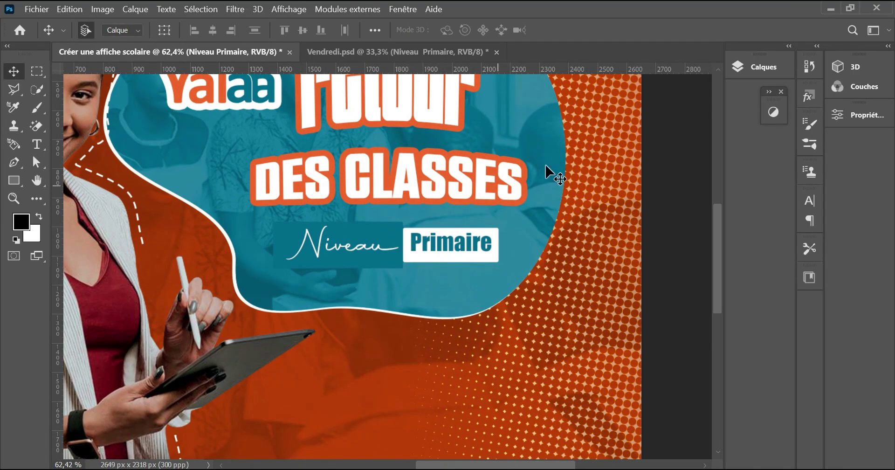
pyautogui.click(739, 67)
pyautogui.click(616, 229)
pyautogui.click(547, 229)
pyautogui.click(545, 256)
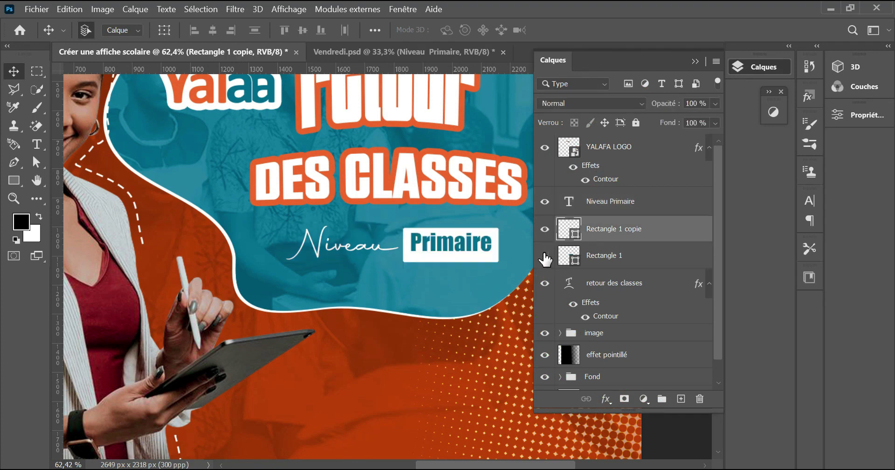
# Give the teal Niveau box a white outline 3 px thick
pyautogui.click(630, 255)
pyautogui.click(14, 181)
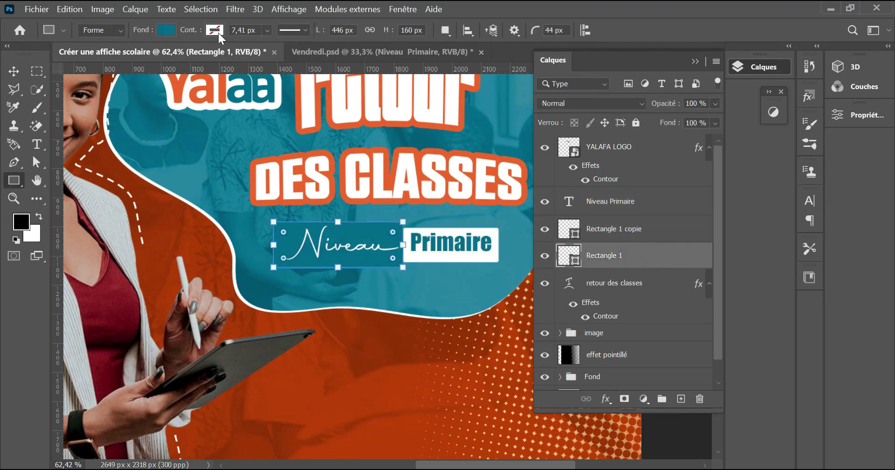
pyautogui.click(215, 30)
pyautogui.click(148, 96)
pyautogui.press('Return')
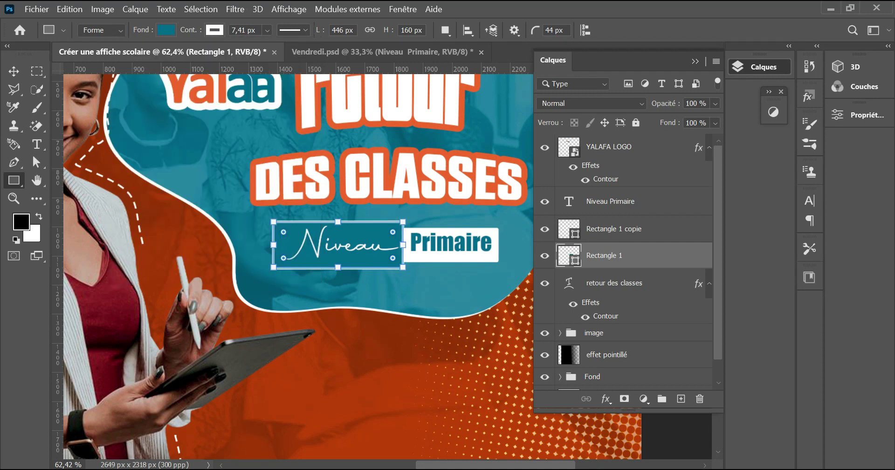
pyautogui.write('3')
pyautogui.click(14, 73)
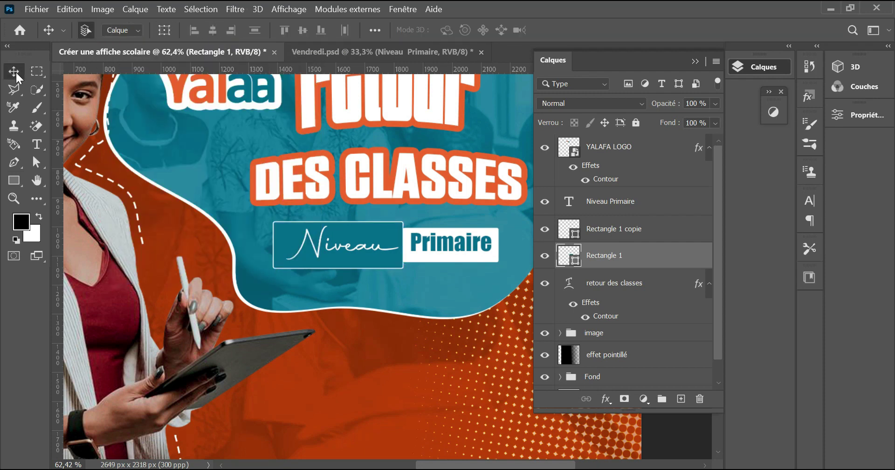
pyautogui.click(695, 61)
pyautogui.scroll(-5, 433, 270)
pyautogui.scroll(-2, 433, 268)
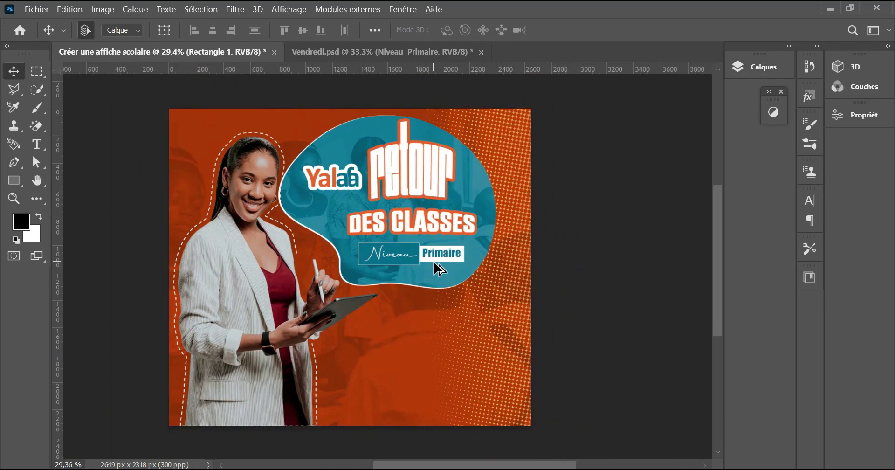
pyautogui.scroll(3, 434, 269)
pyautogui.moveTo(436, 339)
pyautogui.mouseDown()
pyautogui.moveTo(491, 356)
pyautogui.moveTo(475, 274)
pyautogui.moveTo(468, 288)
pyautogui.mouseUp()
pyautogui.scroll(1, 466, 299)
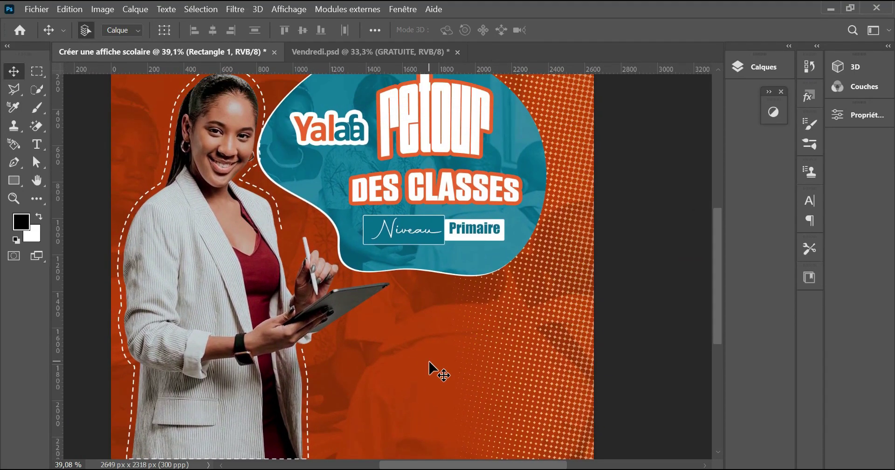
# Add INSCRIPTION below the title in the Brittany Signature script font
pyautogui.click(37, 145)
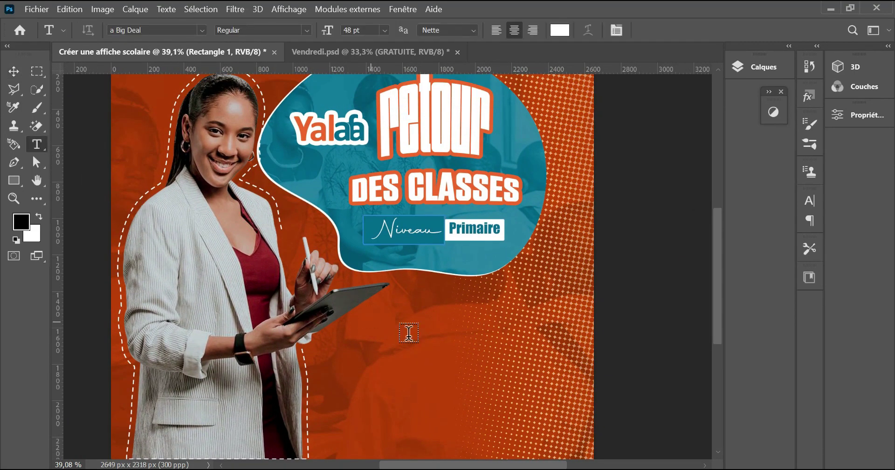
pyautogui.click(434, 368)
pyautogui.write('INSCRIP')
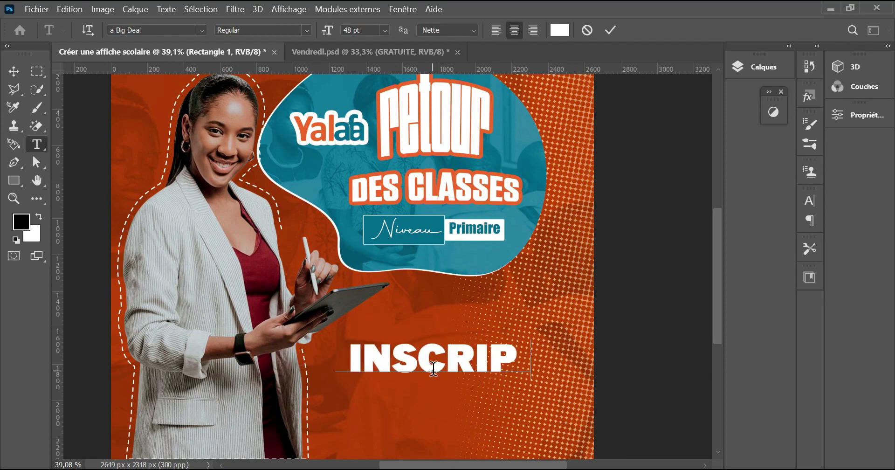
pyautogui.write('TION')
pyautogui.click(610, 30)
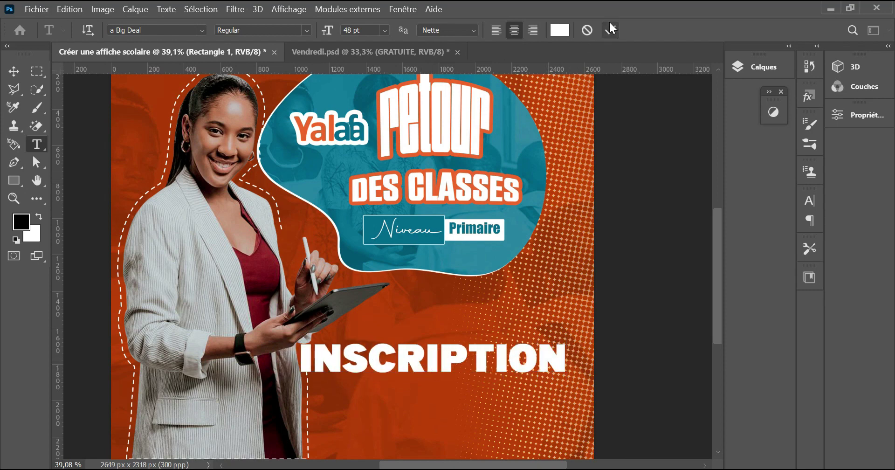
pyautogui.click(202, 30)
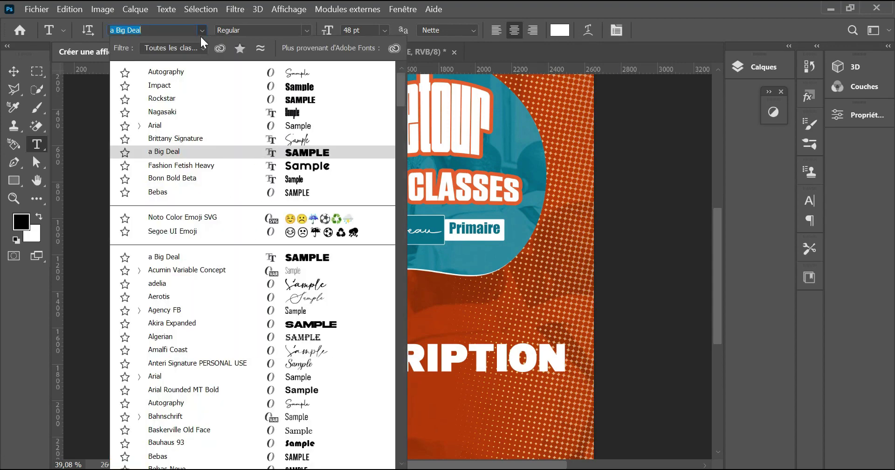
pyautogui.click(297, 141)
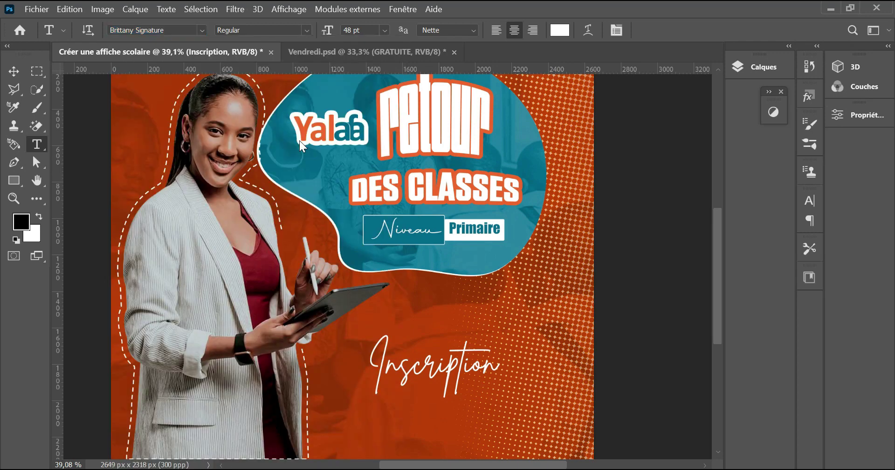
# Move Inscription up and type a new line reading GRATUITE beneath it
pyautogui.click(14, 71)
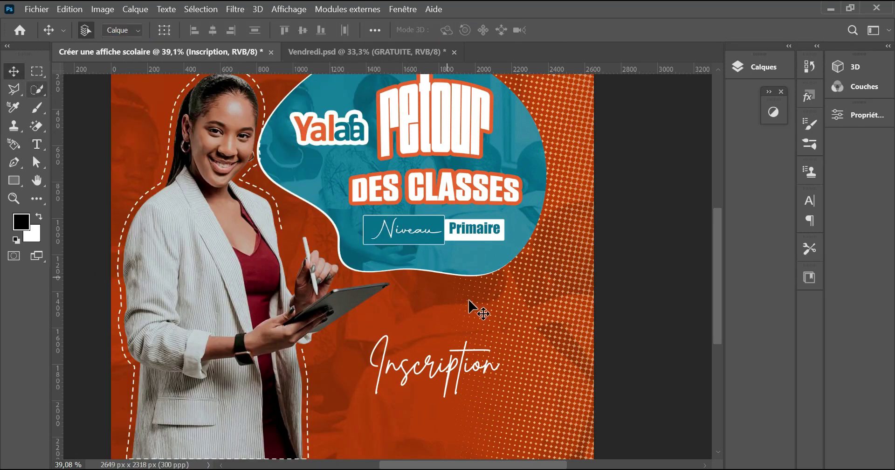
pyautogui.moveTo(463, 377); pyautogui.dragTo(463, 336)
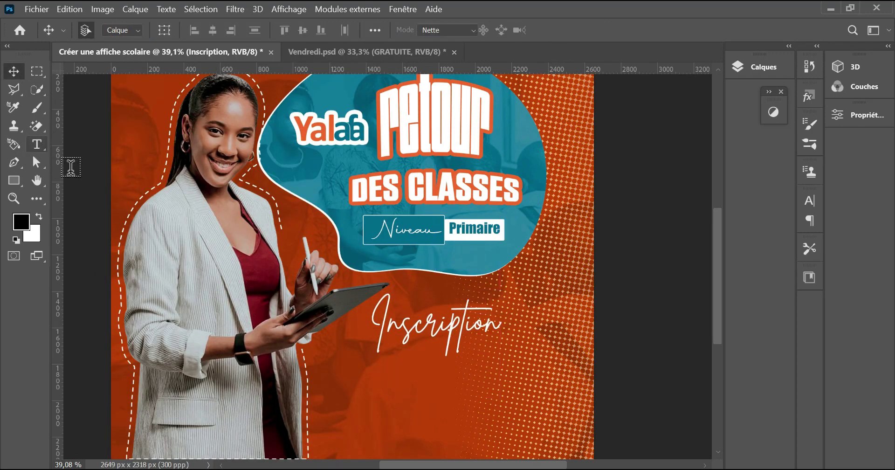
pyautogui.click(36, 144)
pyautogui.click(413, 387)
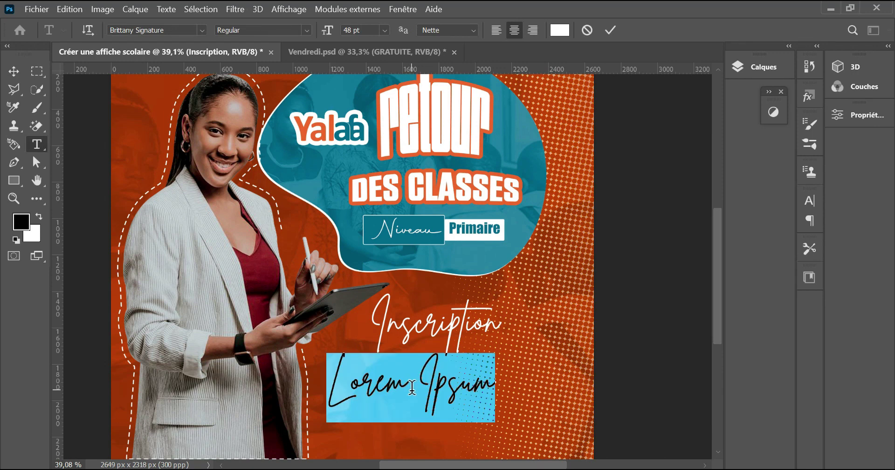
pyautogui.write('GRAT')
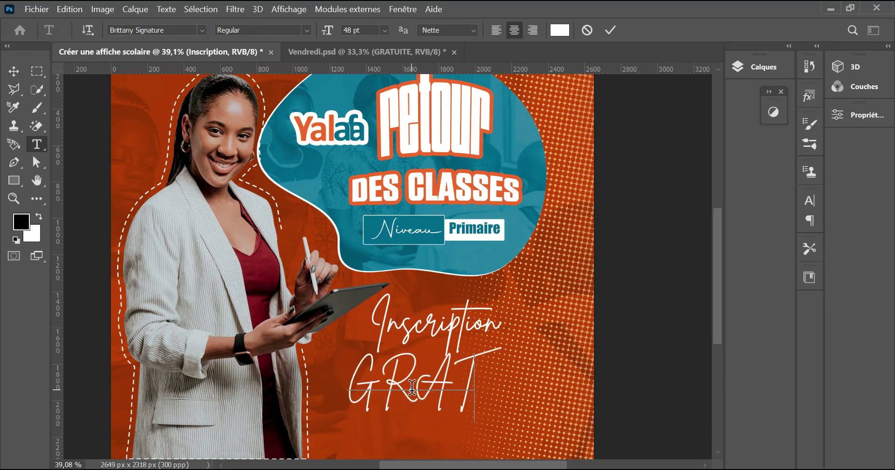
pyautogui.write('UITE')
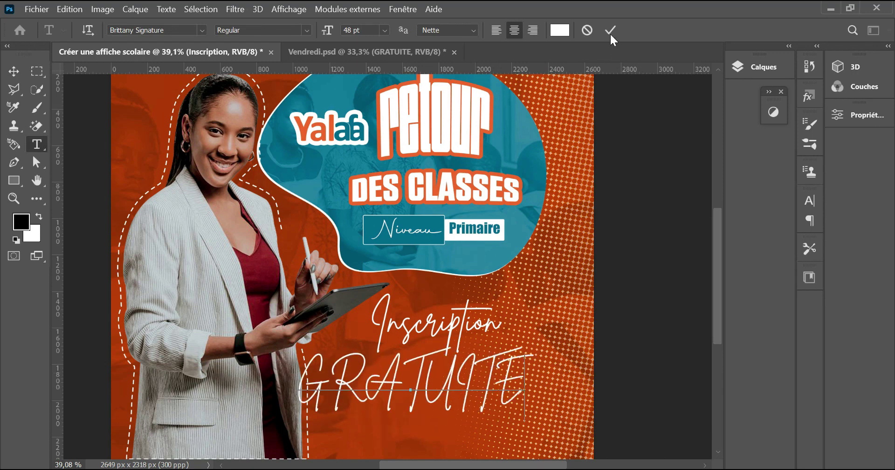
# Set GRATUITE in the bold a Big Deal font
pyautogui.click(611, 30)
pyautogui.click(202, 30)
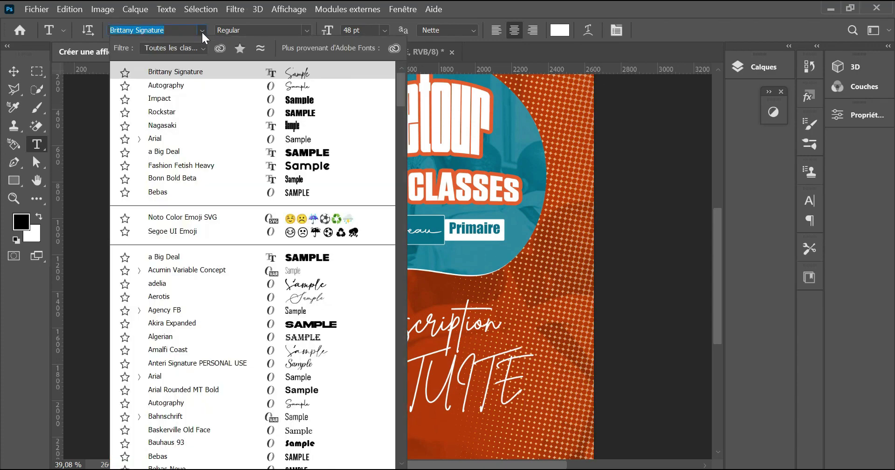
pyautogui.click(298, 152)
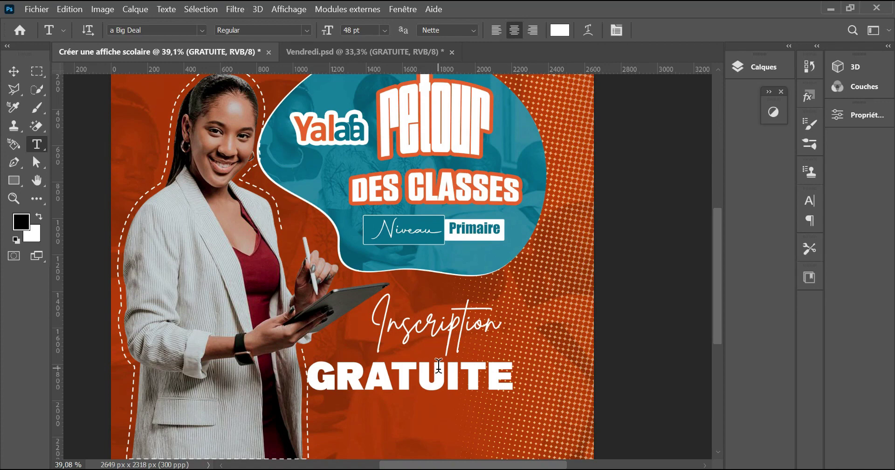
pyautogui.click(419, 370)
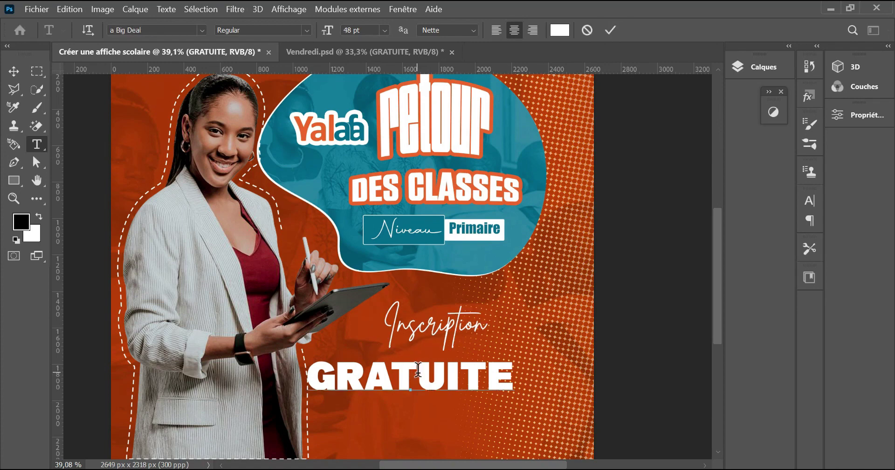
pyautogui.click(611, 30)
# Align GRATUITE tightly under Inscription and zoom in on the headline
pyautogui.click(13, 71)
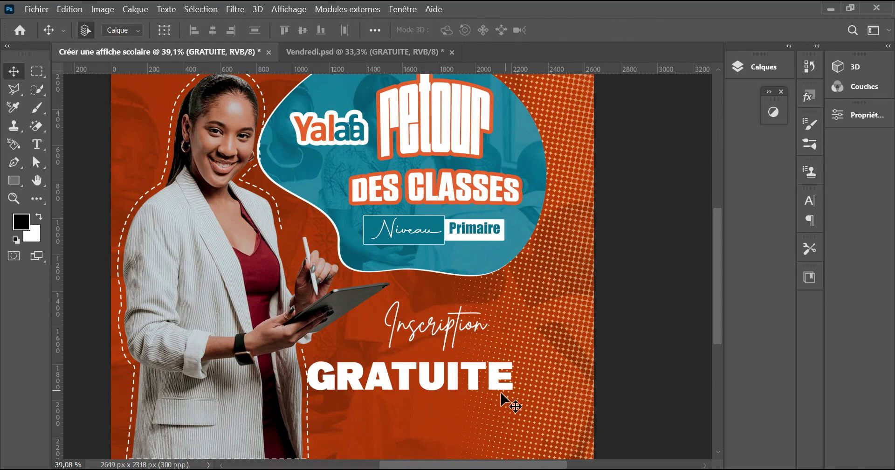
pyautogui.moveTo(450, 392); pyautogui.dragTo(480, 393)
pyautogui.moveTo(450, 328); pyautogui.dragTo(458, 325)
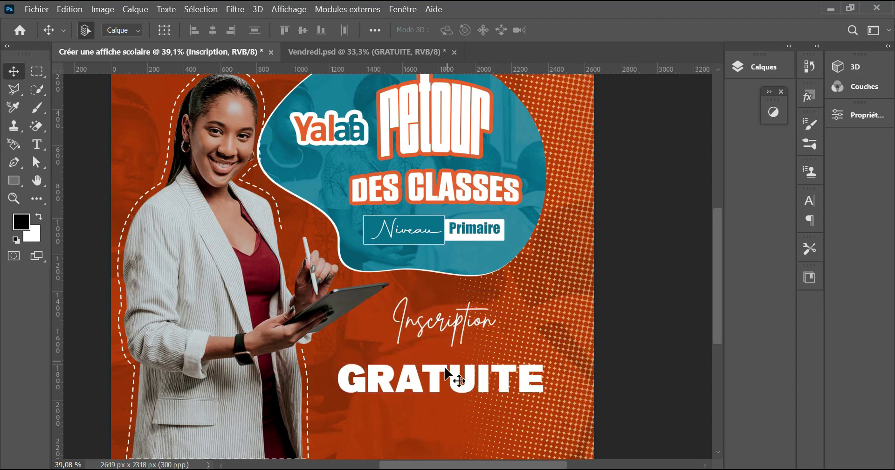
pyautogui.moveTo(447, 366); pyautogui.dragTo(450, 359)
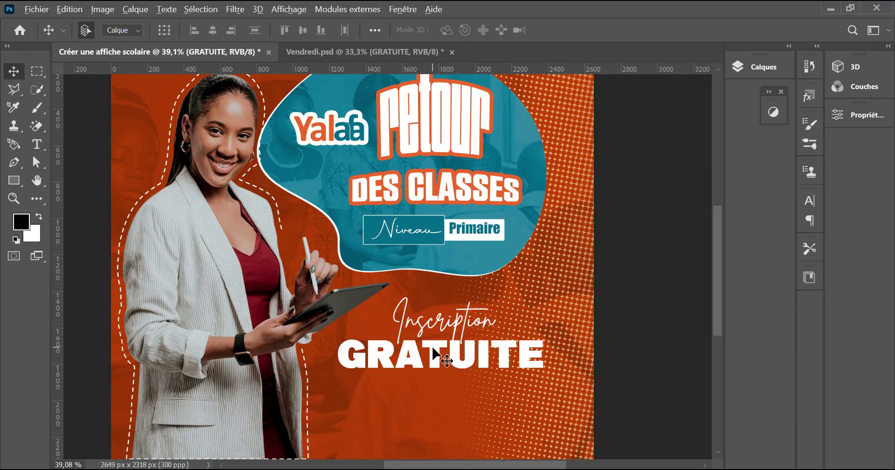
pyautogui.scroll(3, 451, 360)
pyautogui.moveTo(464, 354); pyautogui.dragTo(414, 287)
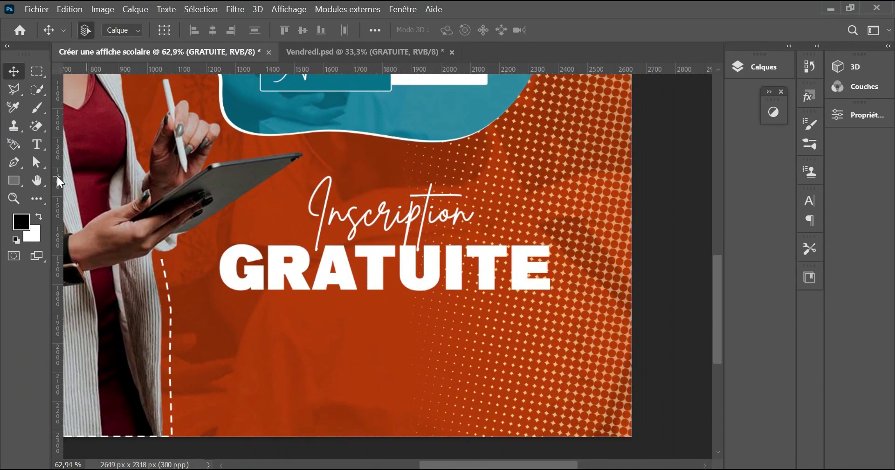
pyautogui.click(15, 181)
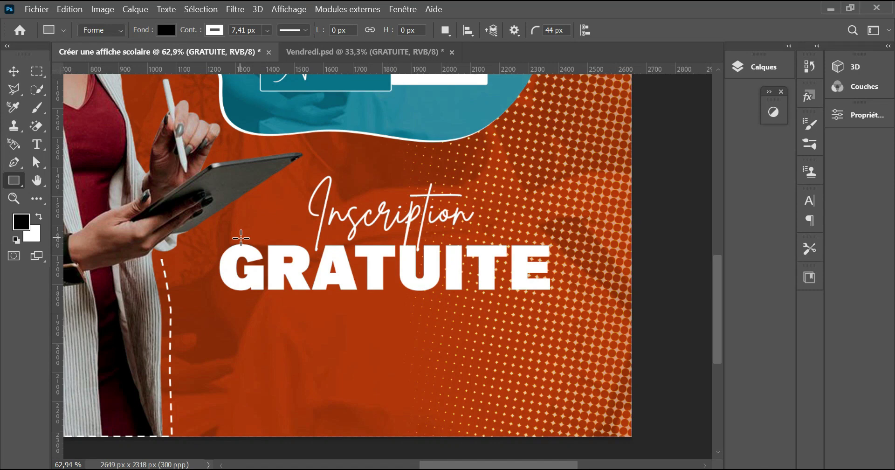
# Draw a square-cornered teal bar with no outline across GRATUITE
pyautogui.moveTo(243, 244); pyautogui.dragTo(524, 296)
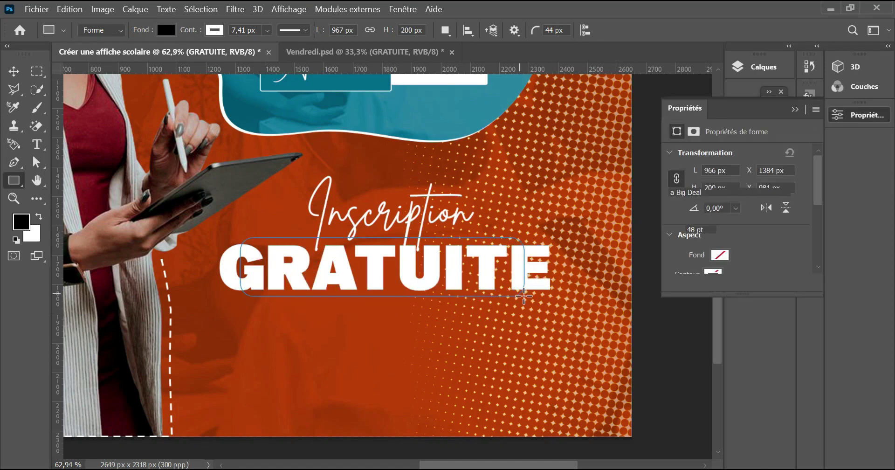
pyautogui.click(214, 30)
pyautogui.click(132, 57)
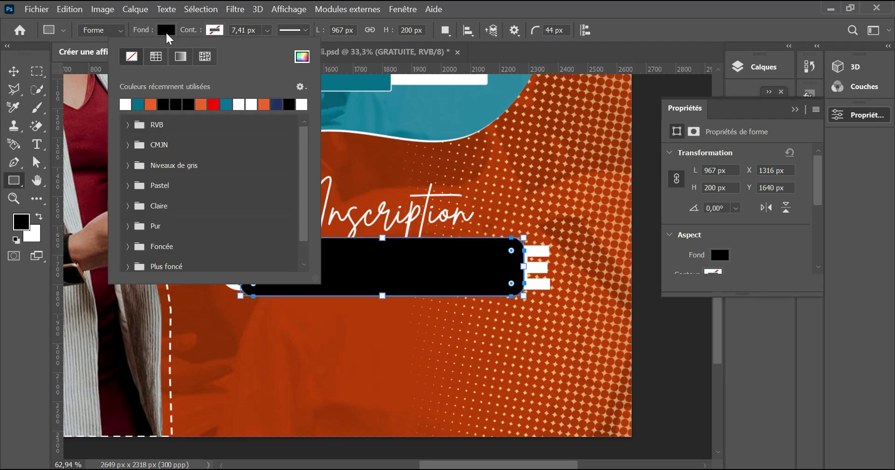
pyautogui.click(167, 30)
pyautogui.click(90, 102)
pyautogui.click(166, 30)
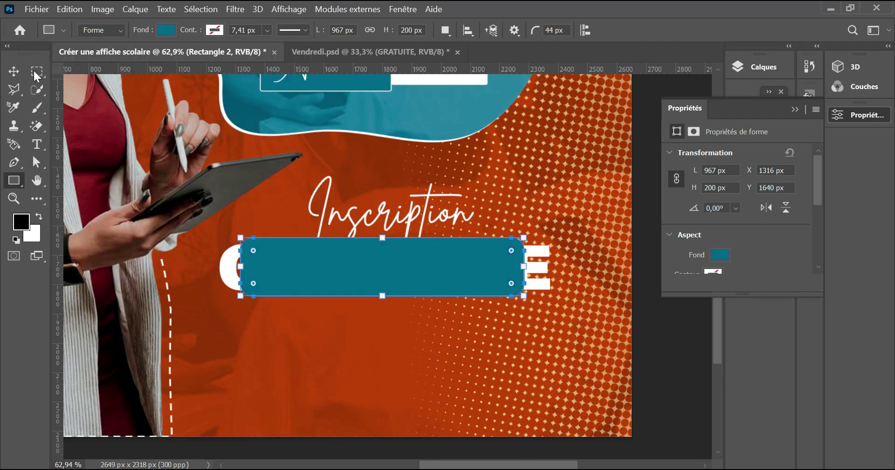
pyautogui.moveTo(254, 252); pyautogui.dragTo(240, 238)
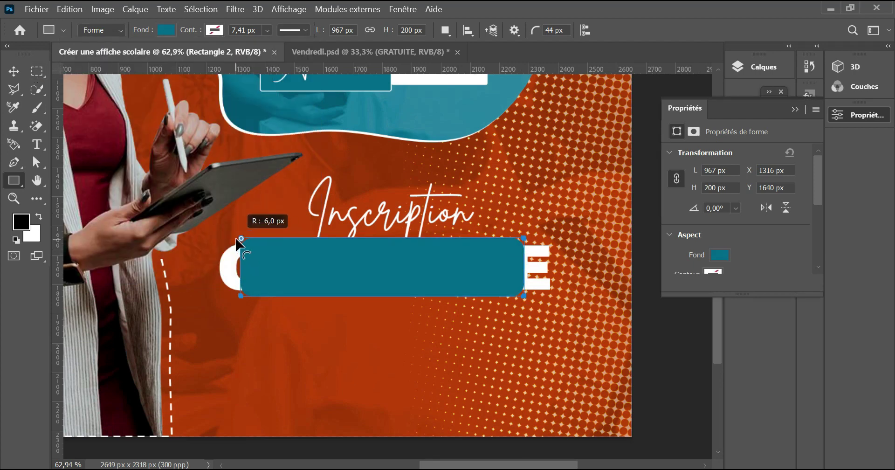
# Widen the teal bar leftward to cover the start of GRATUITE
pyautogui.press('v')
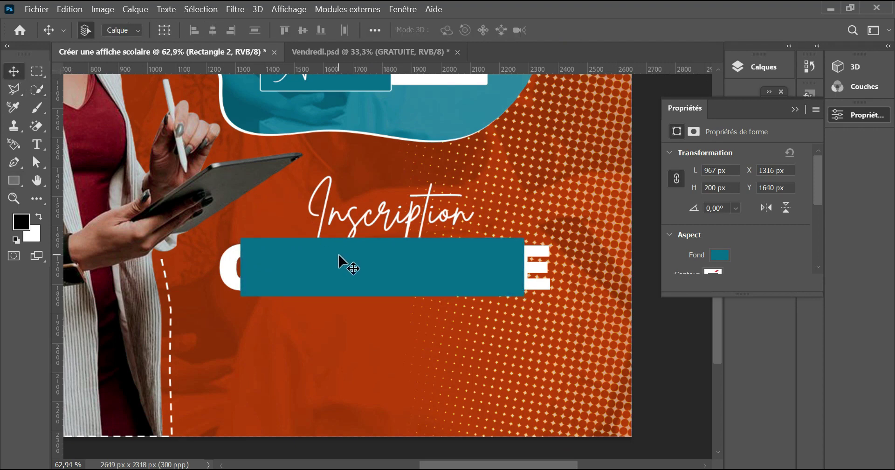
pyautogui.hotkey('ctrl', 't')
pyautogui.moveTo(237, 269); pyautogui.dragTo(230, 270)
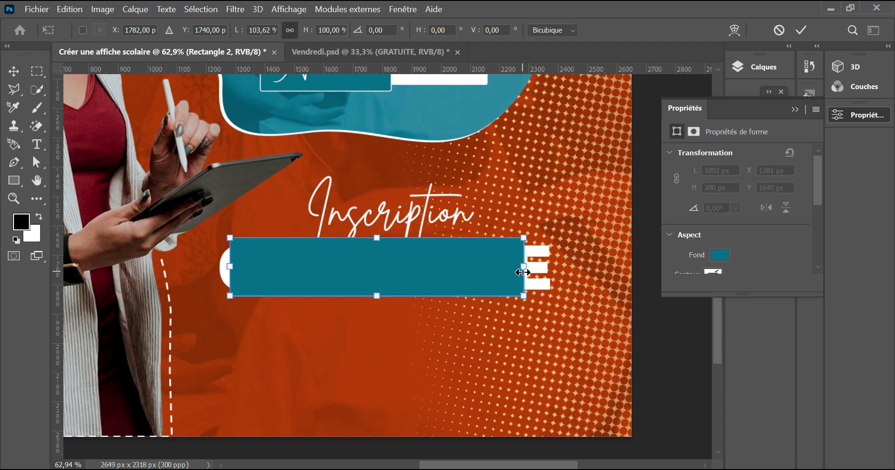
pyautogui.click(802, 31)
# Place the teal bar's layer beneath the GRATUITE text layer
pyautogui.click(794, 109)
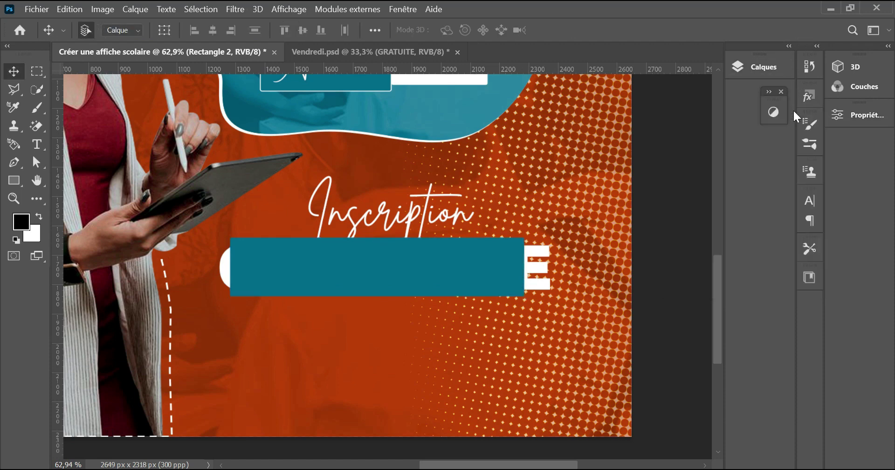
pyautogui.click(776, 68)
pyautogui.moveTo(667, 259); pyautogui.dragTo(665, 298)
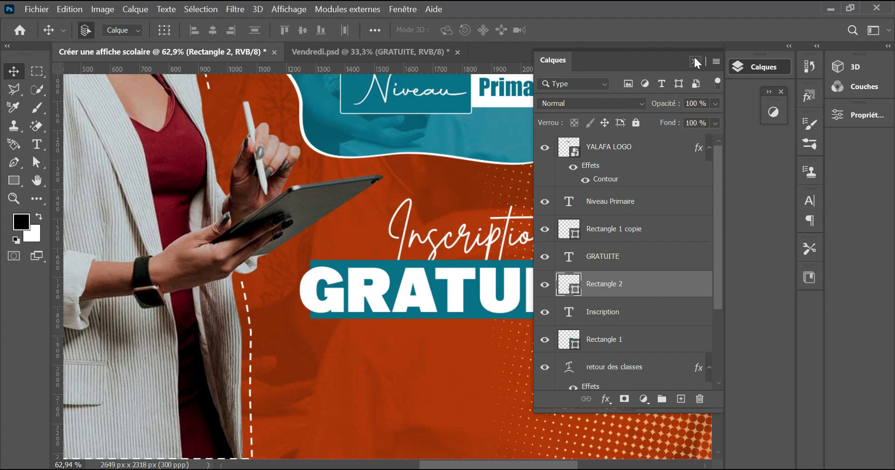
pyautogui.click(695, 61)
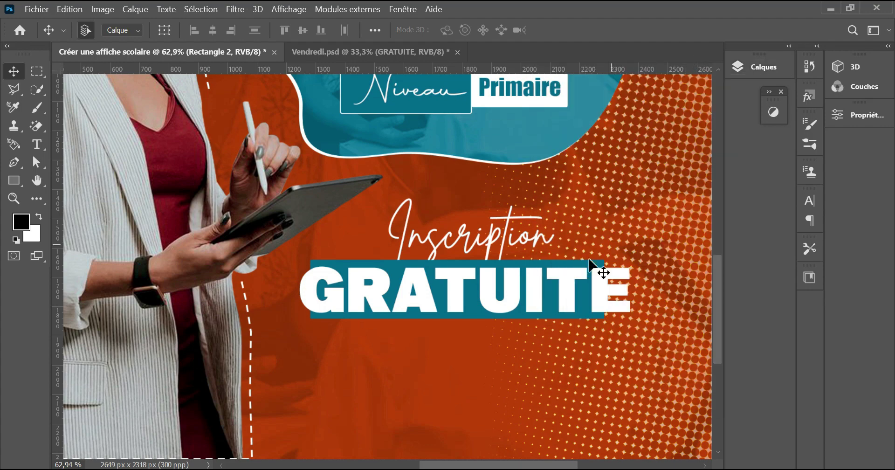
# Stretch the teal bar taller, upward and downward, to frame GRATUITE
pyautogui.click(69, 10)
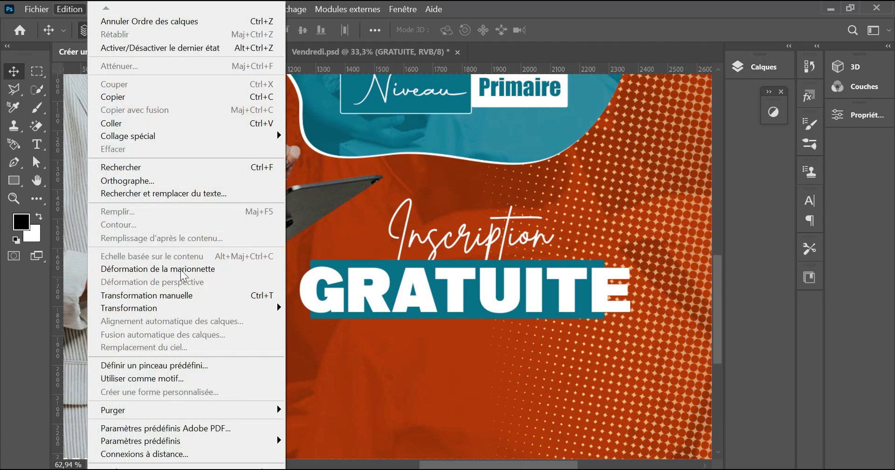
pyautogui.click(194, 295)
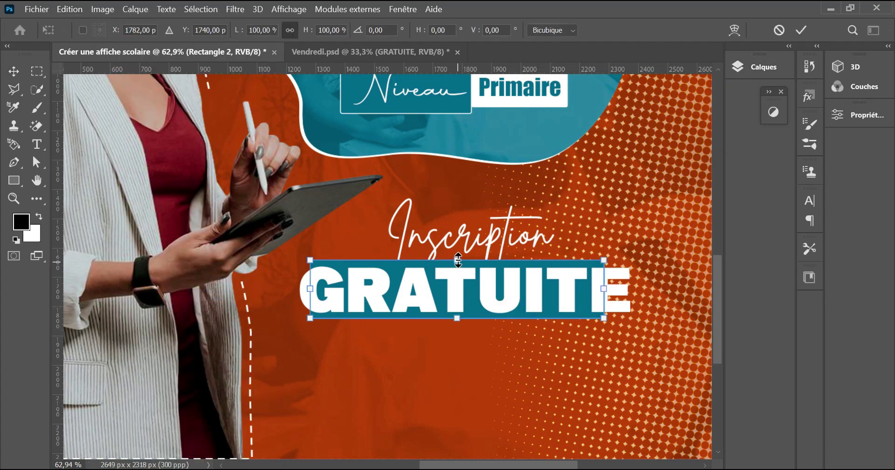
pyautogui.moveTo(459, 261); pyautogui.dragTo(457, 246)
pyautogui.moveTo(457, 318); pyautogui.dragTo(457, 334)
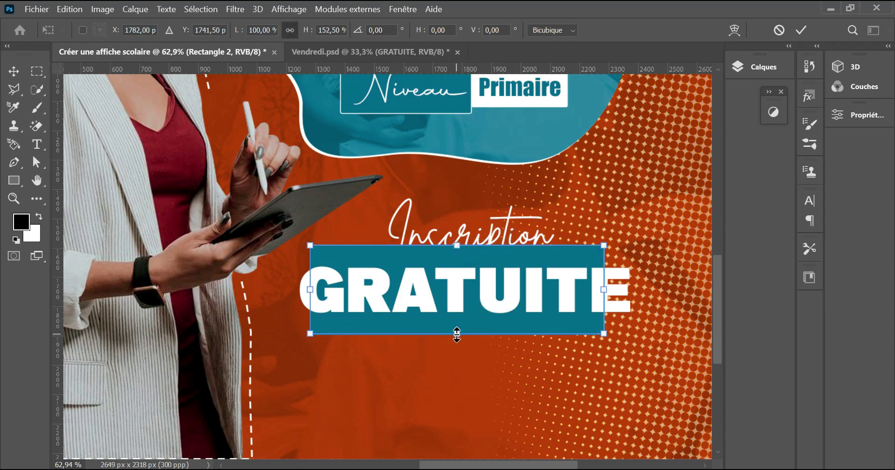
pyautogui.click(801, 30)
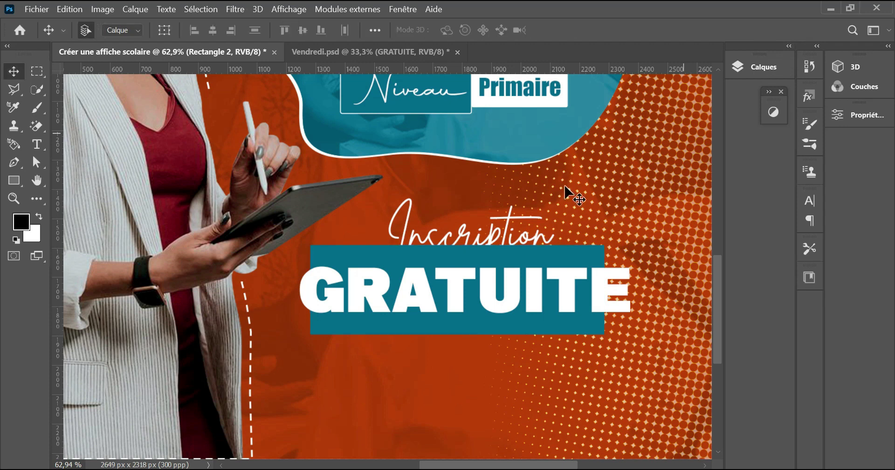
# Draw a rounded rectangle around GRATUITE with no fill and a white 5 px outline
pyautogui.click(18, 180)
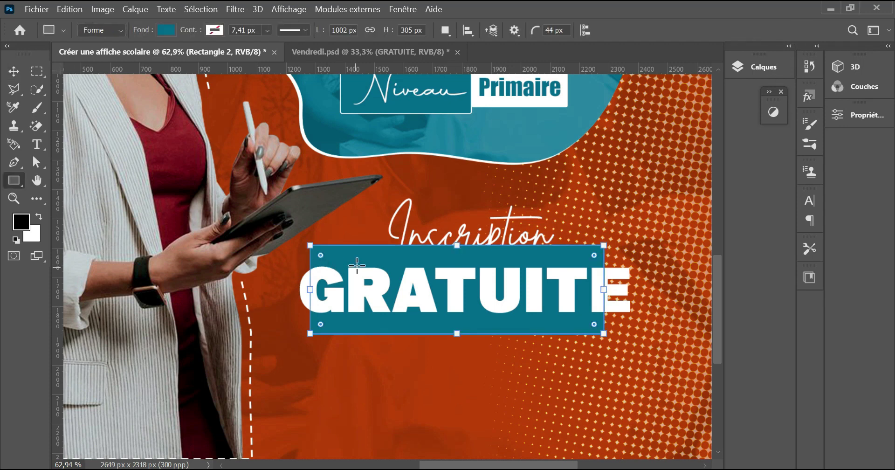
pyautogui.moveTo(356, 254)
pyautogui.mouseDown()
pyautogui.moveTo(516, 324)
pyautogui.moveTo(570, 327)
pyautogui.mouseUp()
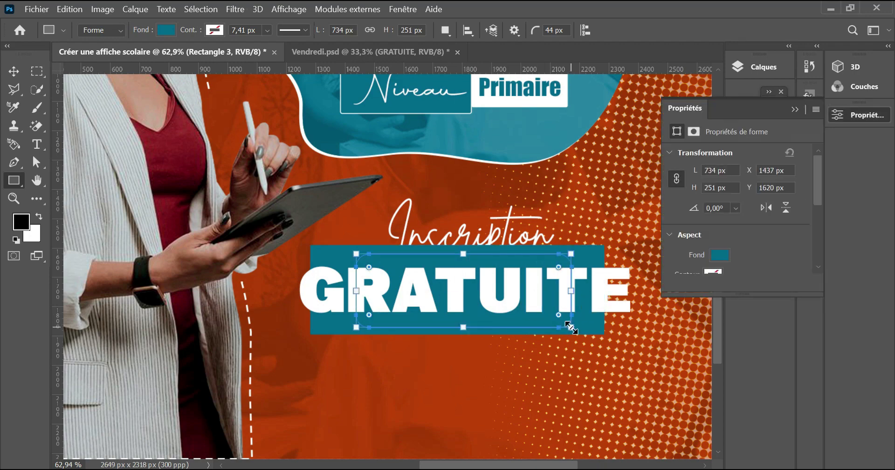
pyautogui.click(166, 31)
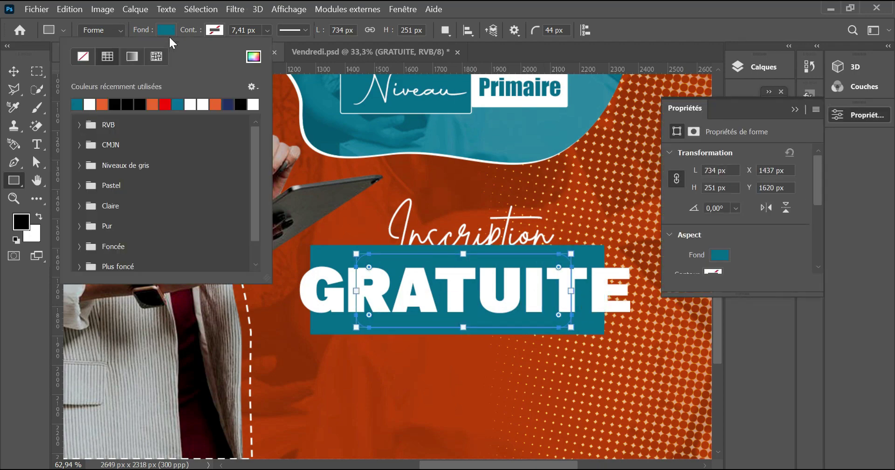
pyautogui.click(83, 58)
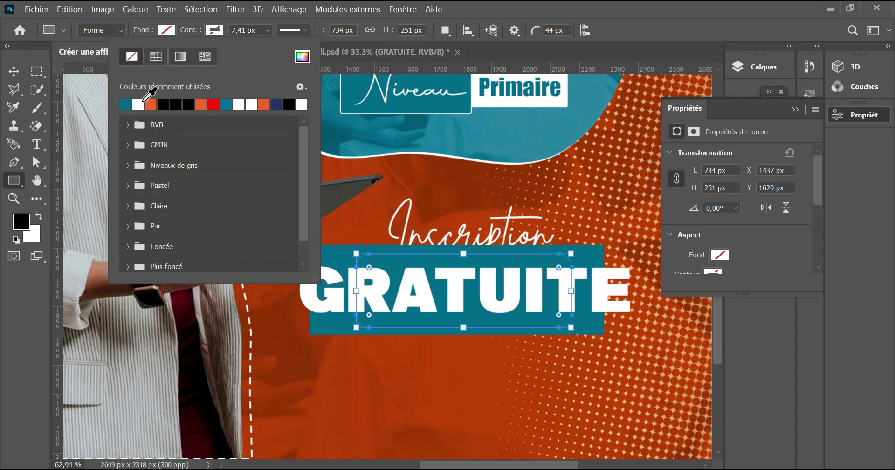
pyautogui.click(139, 104)
pyautogui.click(240, 30)
pyautogui.write('5')
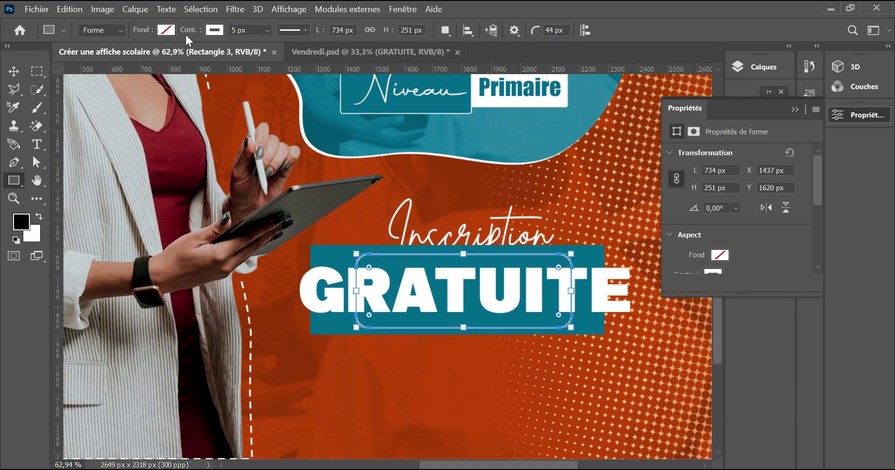
pyautogui.click(15, 71)
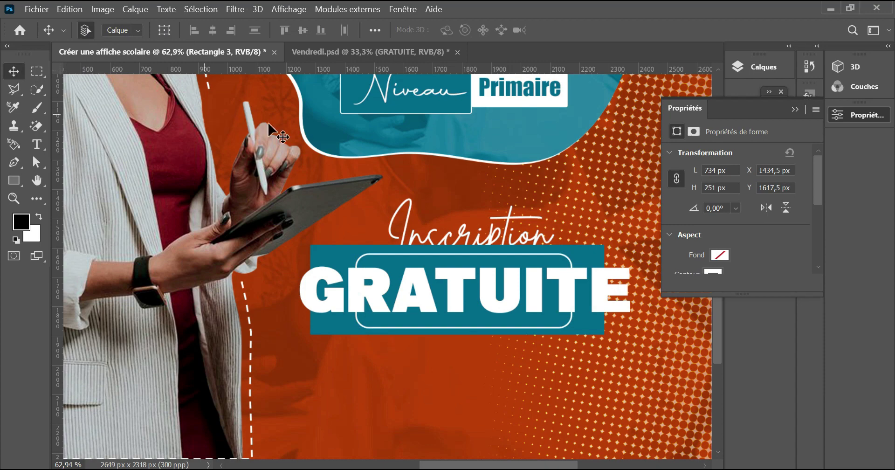
# Raise the Inscription layer above the GRATUITE layers
pyautogui.click(795, 109)
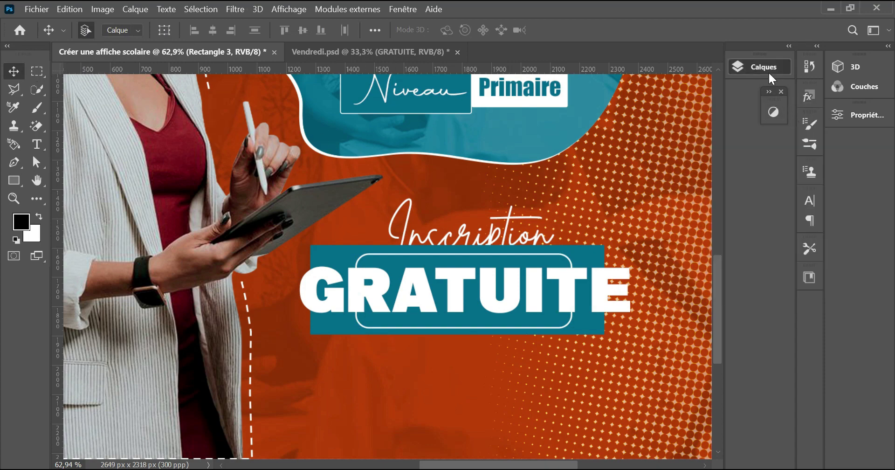
pyautogui.click(765, 66)
pyautogui.click(633, 340)
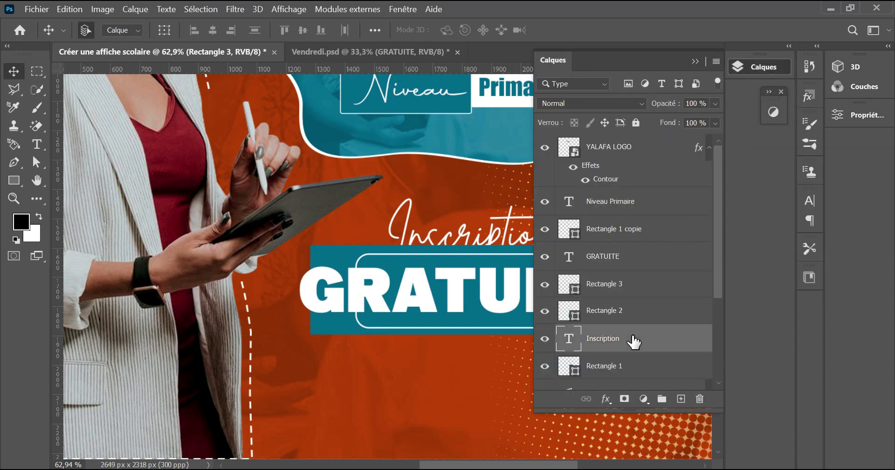
pyautogui.moveTo(633, 341); pyautogui.dragTo(624, 252)
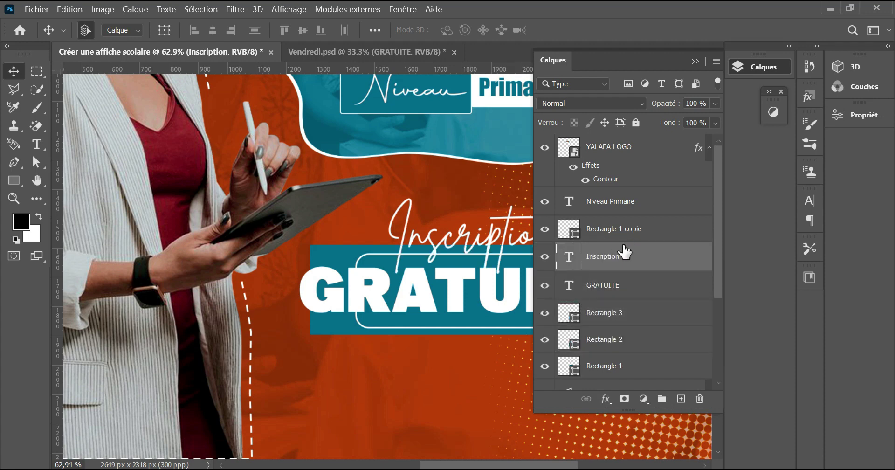
pyautogui.click(695, 61)
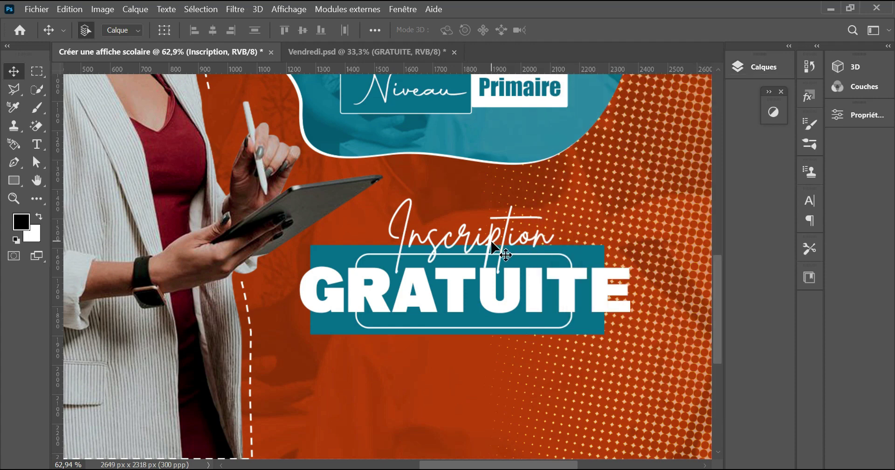
# Raise Inscription just above the teal GRATUITE bar and zoom to check the poster
pyautogui.moveTo(490, 243); pyautogui.dragTo(492, 227)
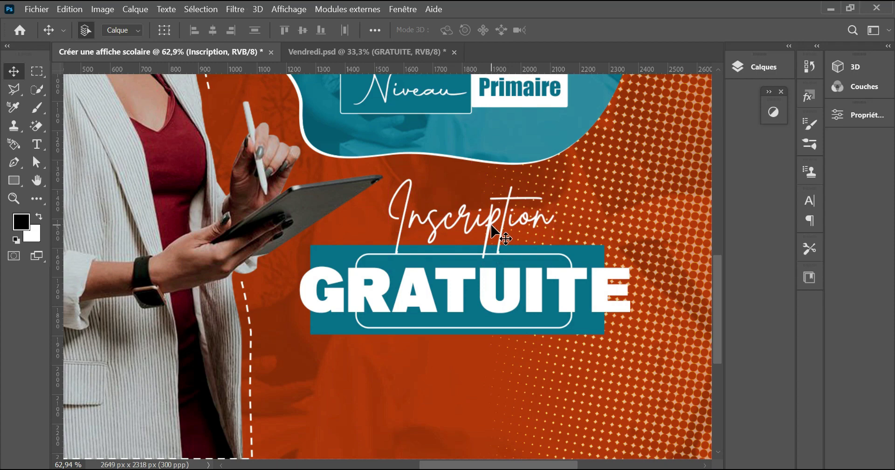
pyautogui.scroll(-3, 494, 289)
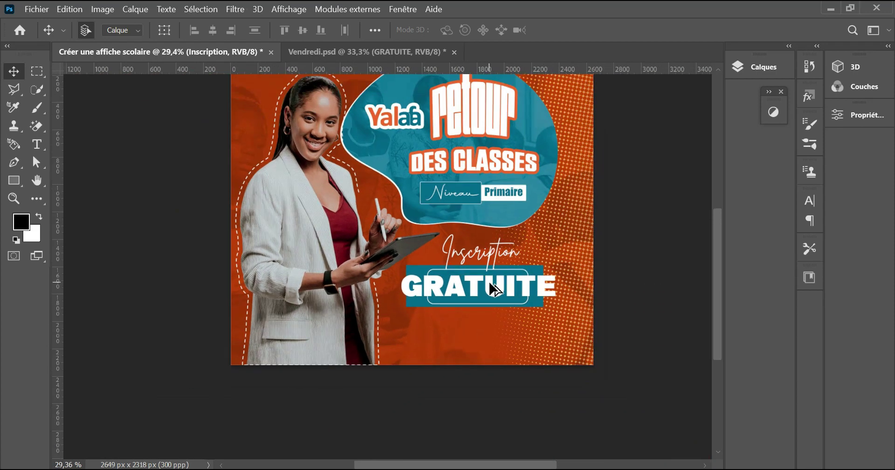
pyautogui.scroll(-2, 493, 289)
pyautogui.scroll(1, 494, 290)
pyautogui.scroll(1, 494, 289)
pyautogui.scroll(1, 493, 289)
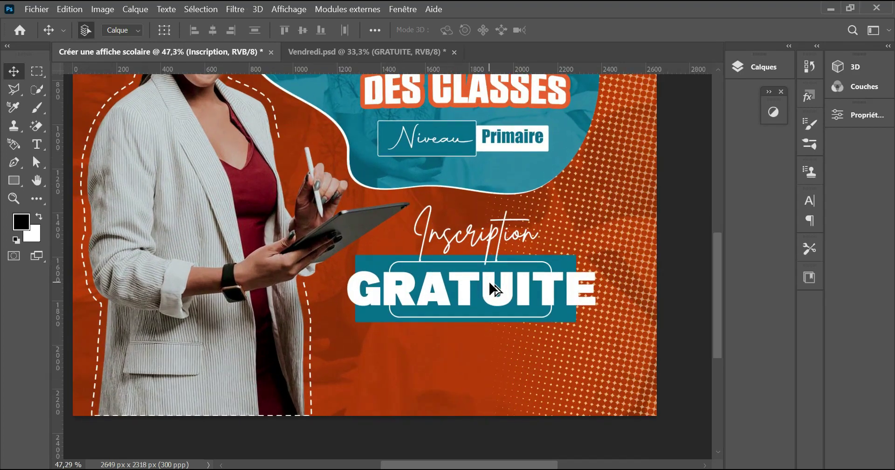
pyautogui.scroll(1, 494, 289)
pyautogui.scroll(1, 488, 291)
pyautogui.scroll(1, 486, 291)
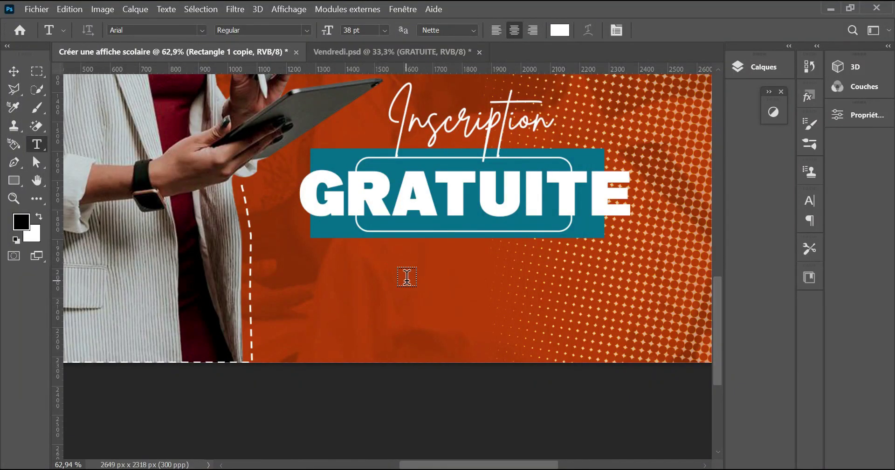
# Type the three-line announcement below GRATUITE, starting 'Nous tenons à informer tous les parents'
pyautogui.click(407, 278)
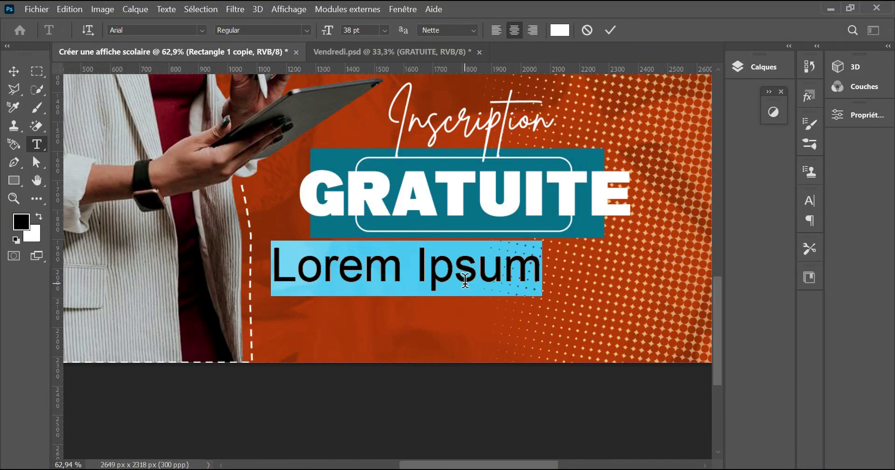
pyautogui.moveTo(324, 31); pyautogui.dragTo(310, 46)
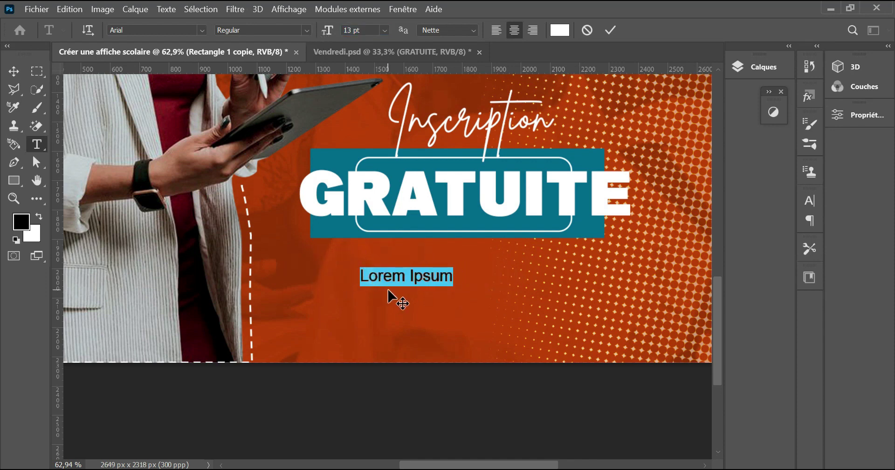
pyautogui.write('Nous tenons à informer tous les parents')
pyautogui.press('Return')
pyautogui.write("d'élèves que cette annonce est une promo,")
pyautogui.press('Return')
pyautogui.write('la date limite vous sera communiquée pour bientôt!!')
pyautogui.hotkey('ctrl', 'Return')
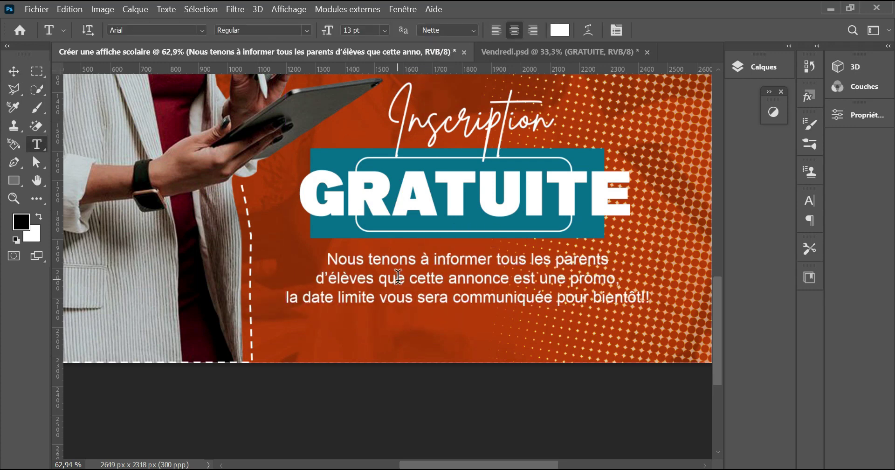
# Make 'Nous tenons à informer' a 21 pt headline with the remaining lines at 9 pt
pyautogui.click(440, 275)
pyautogui.press('Return')
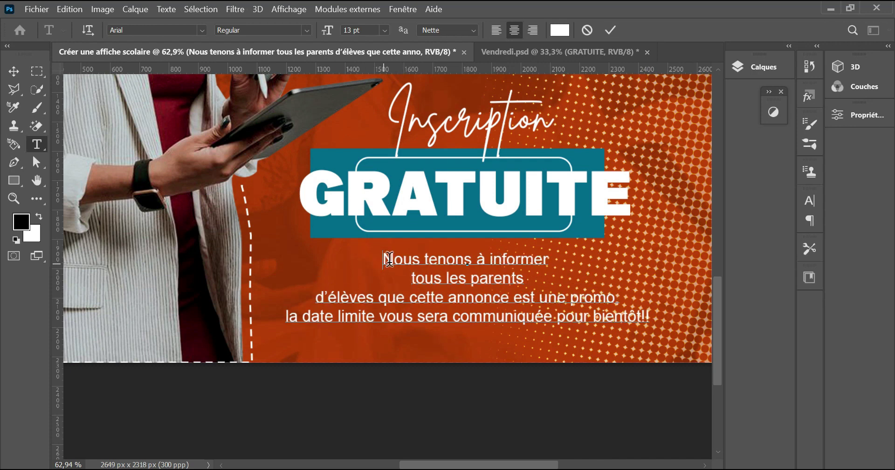
pyautogui.tripleClick(384, 260)
pyautogui.moveTo(328, 29); pyautogui.dragTo(334, 41)
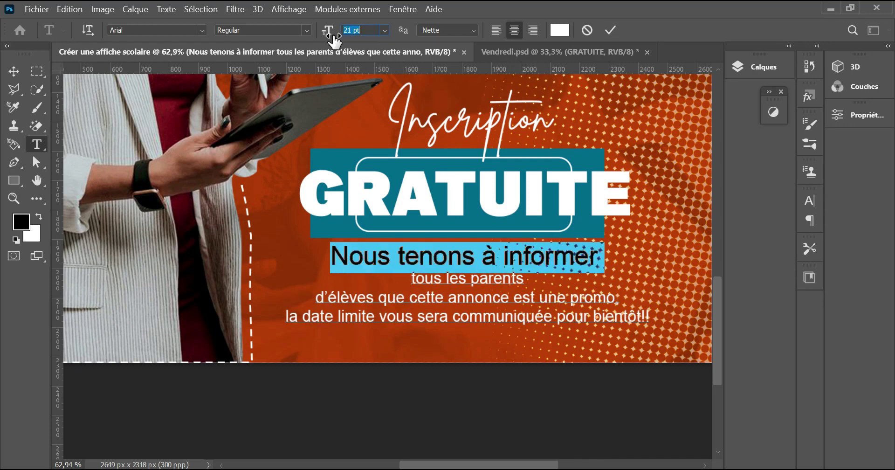
pyautogui.press('Right')
pyautogui.hotkey('ctrl', 'shift', 'End')
pyautogui.moveTo(335, 41)
pyautogui.mouseDown()
pyautogui.moveTo(323, 39)
pyautogui.moveTo(330, 31)
pyautogui.mouseUp()
pyautogui.click(371, 288)
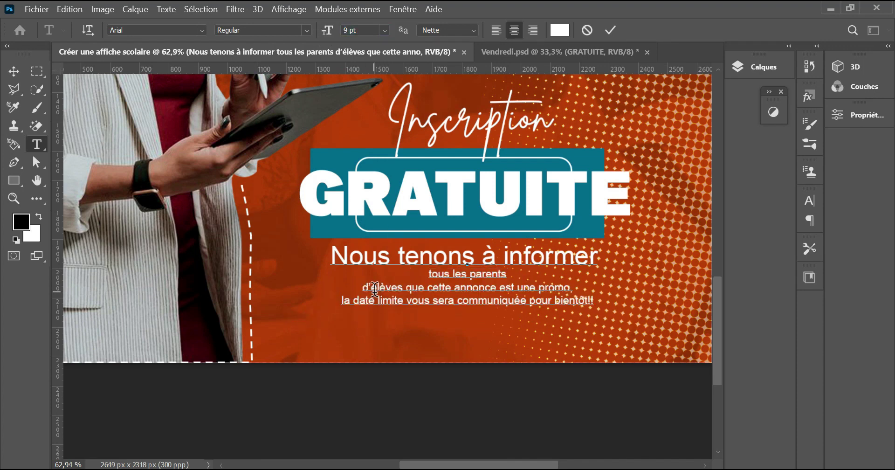
pyautogui.press('BackSpace')
pyautogui.click(611, 30)
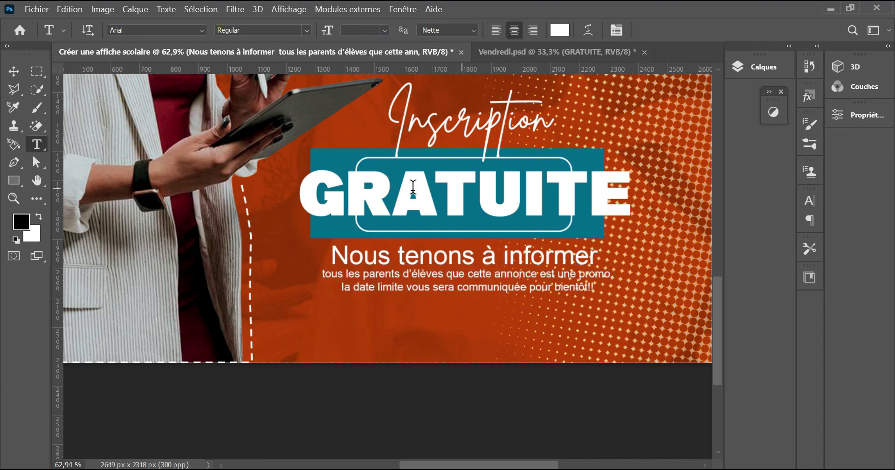
# Return to the Move tool and scroll to review the new announcement text
pyautogui.click(14, 71)
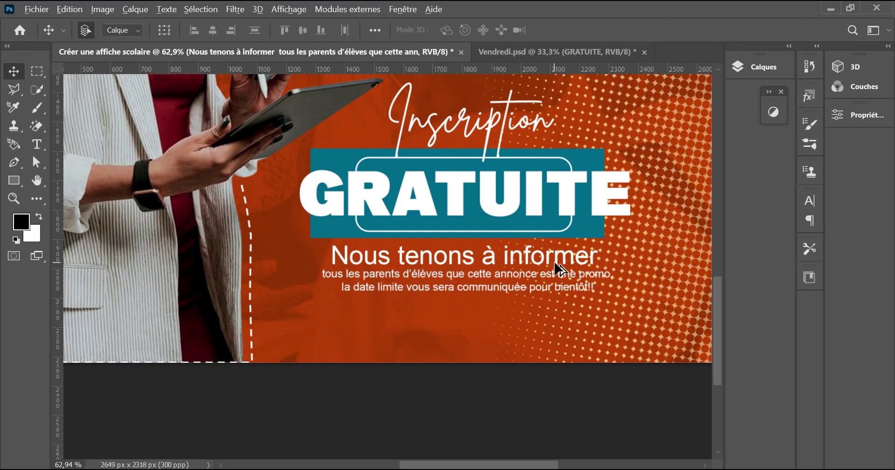
pyautogui.scroll(-5, 558, 270)
pyautogui.scroll(1, 557, 263)
pyautogui.scroll(1, 557, 263)
pyautogui.scroll(1, 557, 262)
pyautogui.scroll(-2, 555, 262)
pyautogui.scroll(-1, 555, 263)
pyautogui.scroll(3, 555, 263)
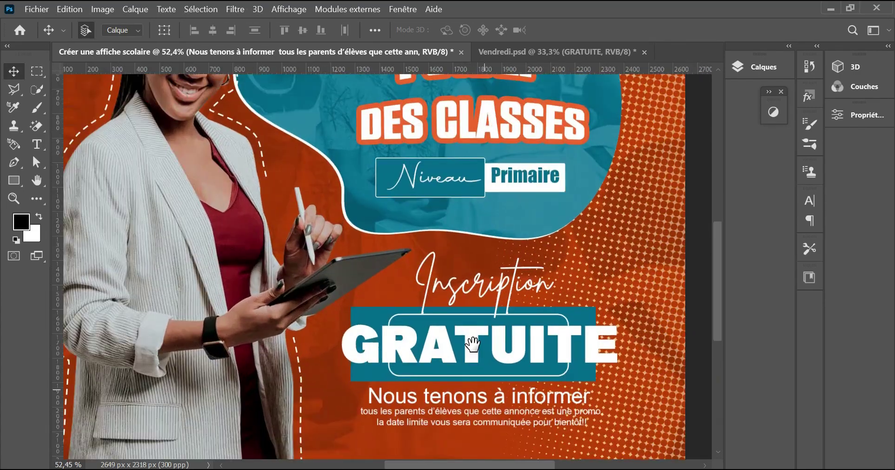
# Draw a wide orange bar with no outline below the message and nudge it into place
pyautogui.moveTo(567, 424); pyautogui.dragTo(505, 310)
pyautogui.press('u')
pyautogui.moveTo(321, 296); pyautogui.dragTo(586, 322)
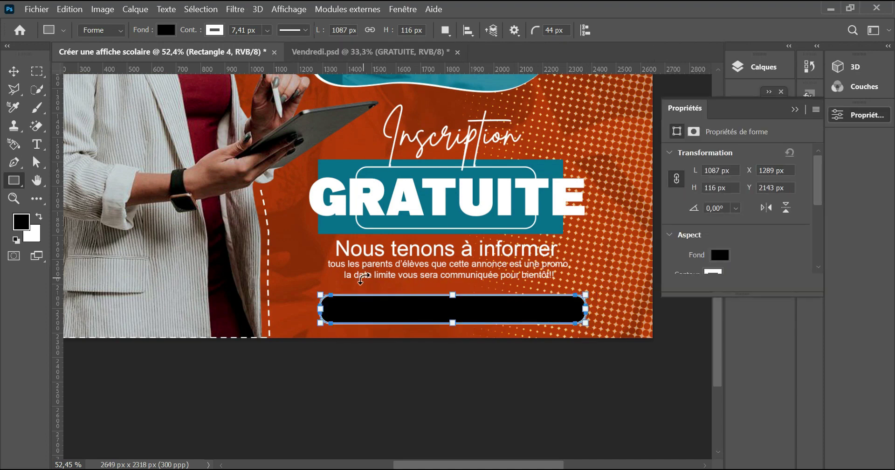
pyautogui.click(215, 31)
pyautogui.click(132, 57)
pyautogui.click(165, 30)
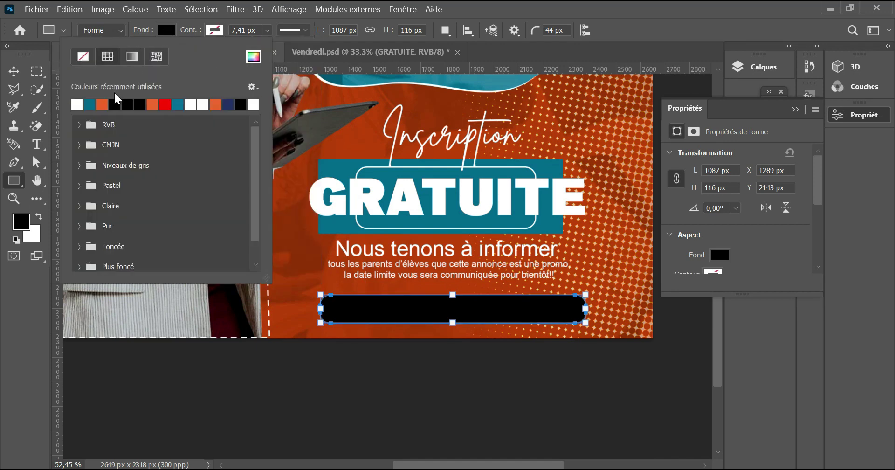
pyautogui.click(102, 104)
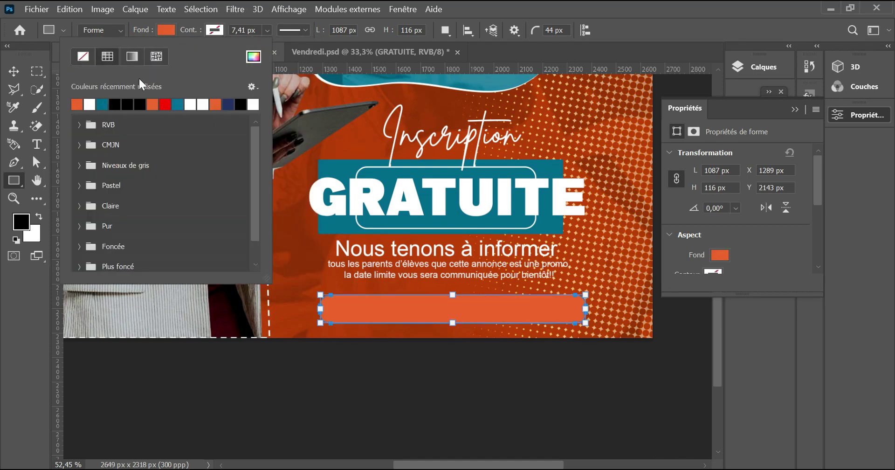
pyautogui.click(172, 32)
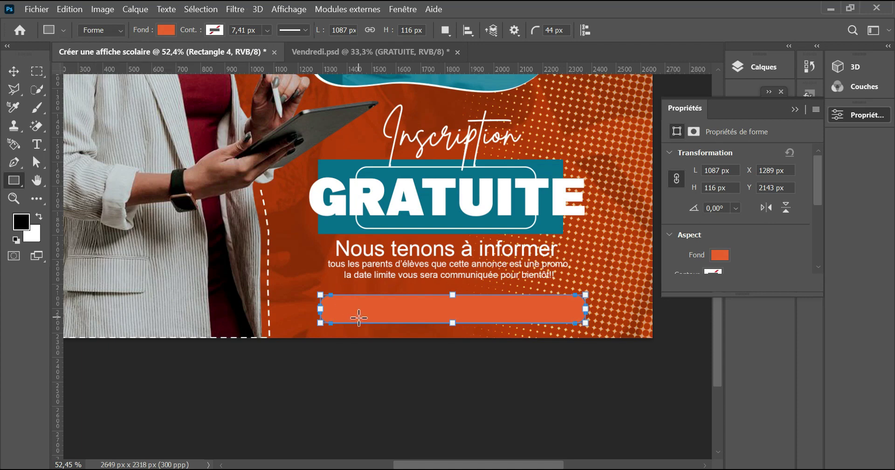
pyautogui.click(785, 127)
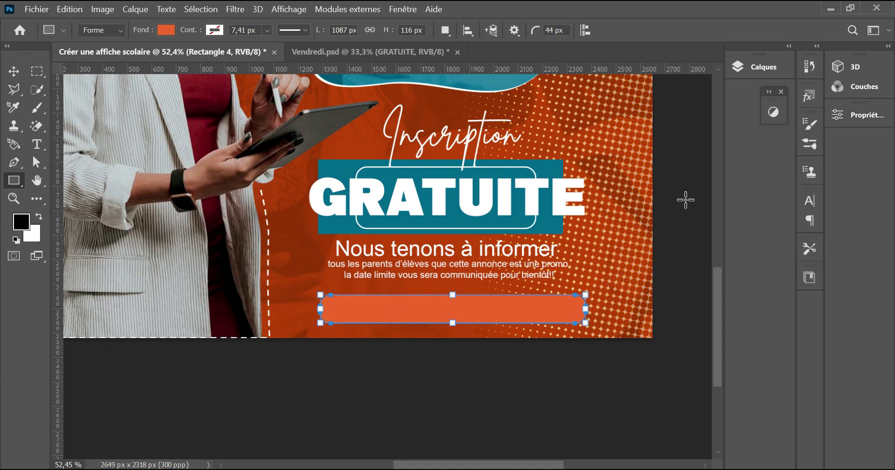
pyautogui.click(17, 71)
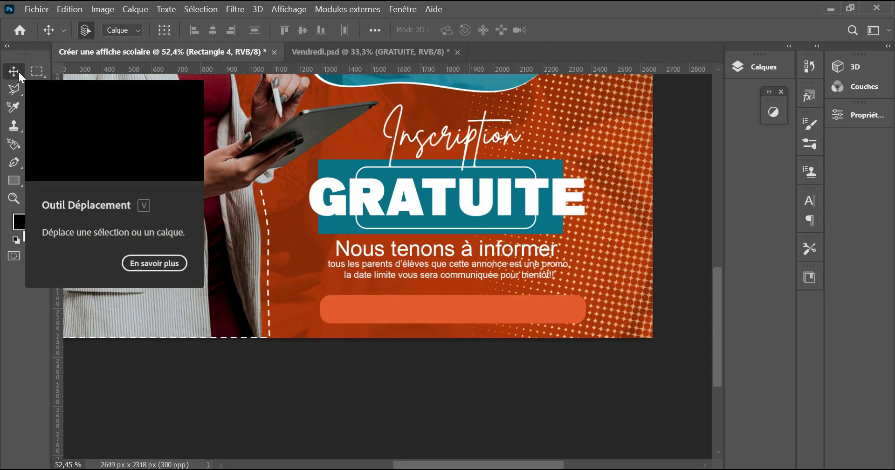
pyautogui.moveTo(400, 326); pyautogui.dragTo(397, 311)
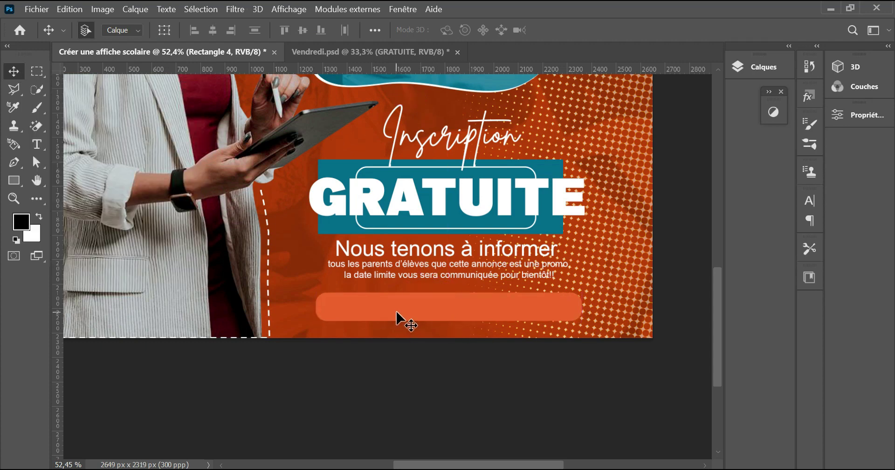
# Give the orange bar 23 px rounded corners and reduce its height to 86 px
pyautogui.scroll(4, 400, 312)
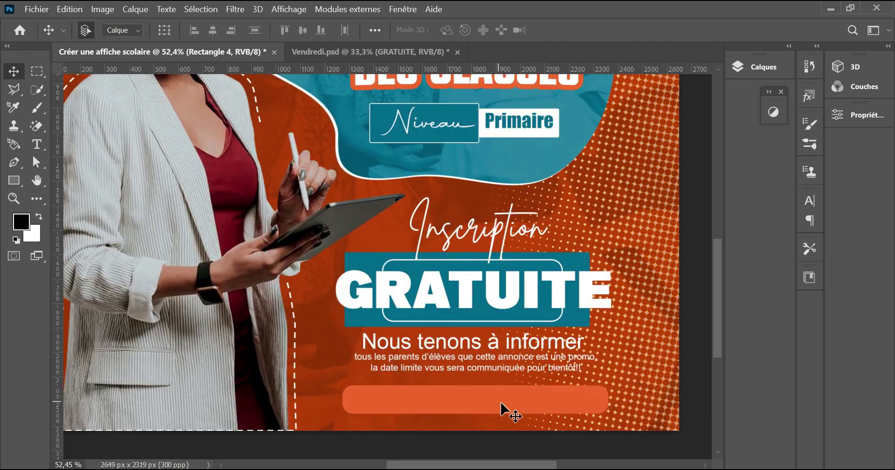
pyautogui.click(14, 182)
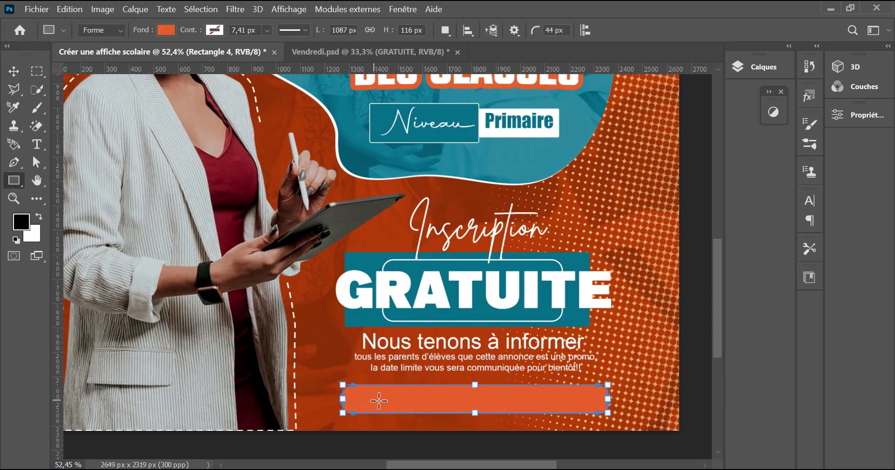
pyautogui.click(858, 115)
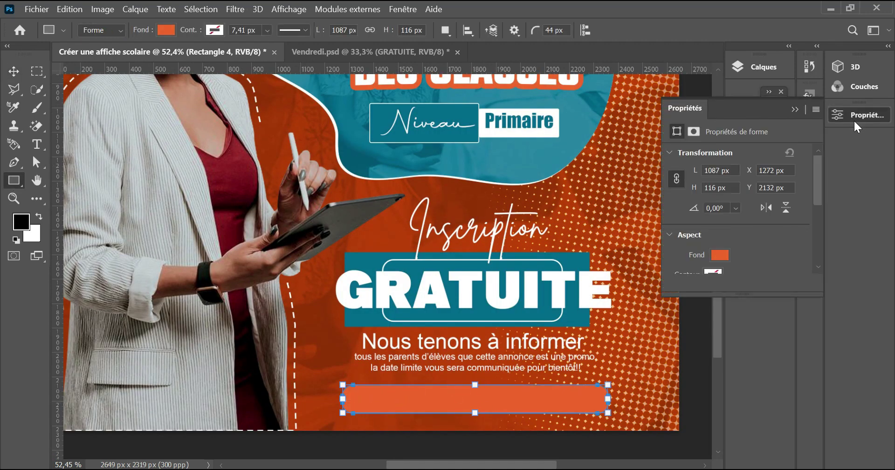
pyautogui.moveTo(817, 192); pyautogui.dragTo(817, 241)
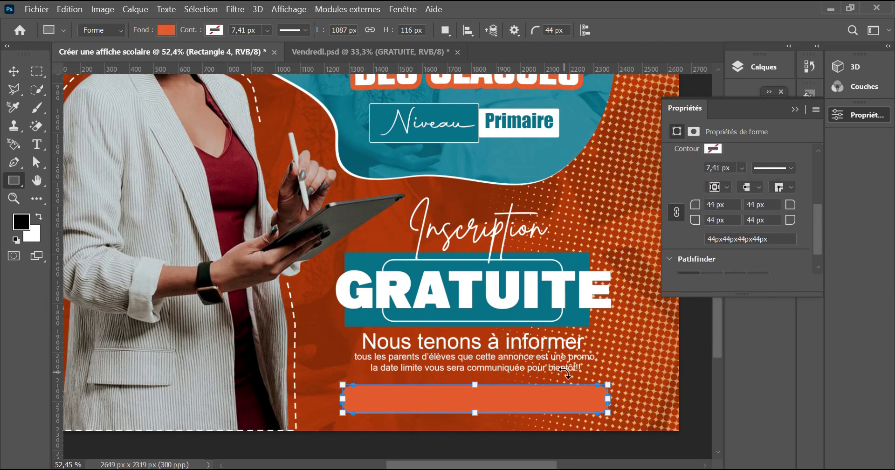
pyautogui.scroll(3, 567, 372)
pyautogui.moveTo(231, 408); pyautogui.dragTo(224, 402)
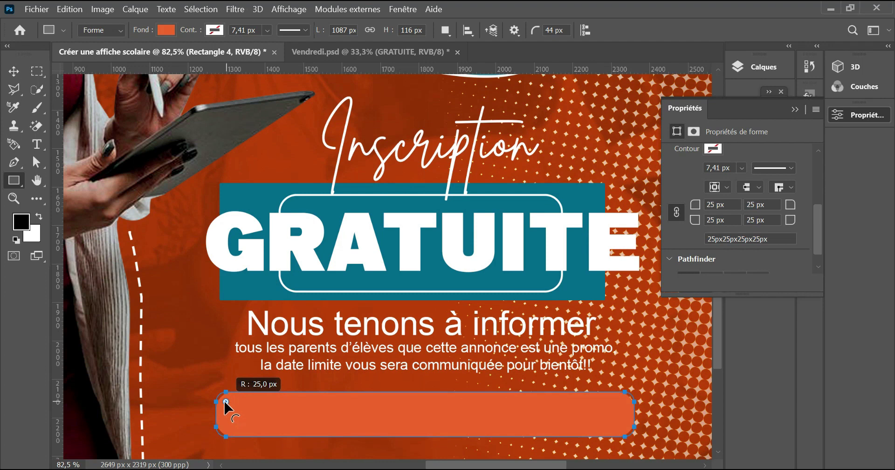
pyautogui.moveTo(693, 219)
pyautogui.mouseDown()
pyautogui.moveTo(720, 223)
pyautogui.moveTo(696, 239)
pyautogui.mouseUp()
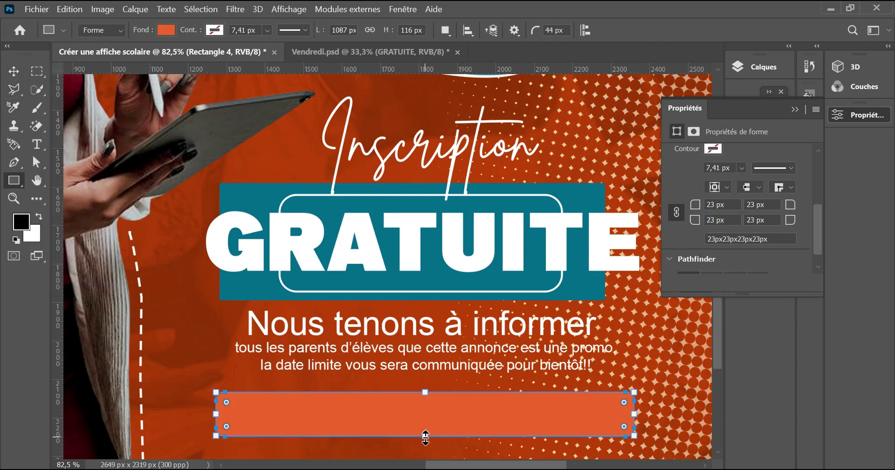
pyautogui.moveTo(425, 437); pyautogui.dragTo(426, 425)
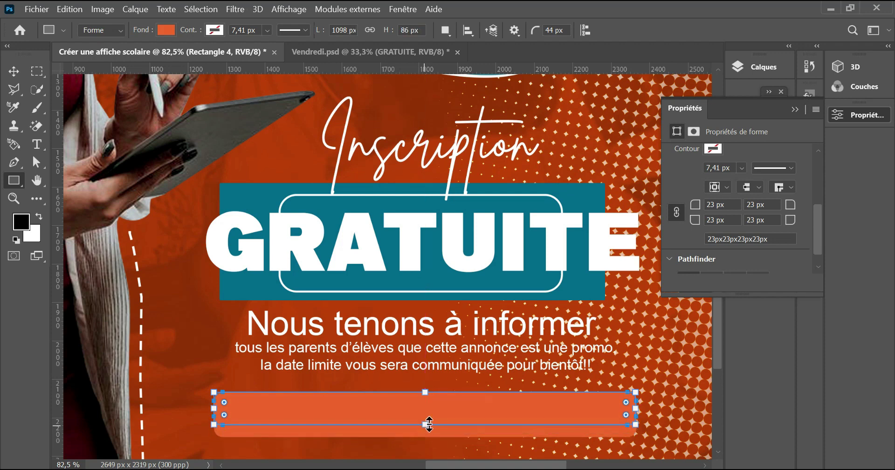
pyautogui.click(13, 71)
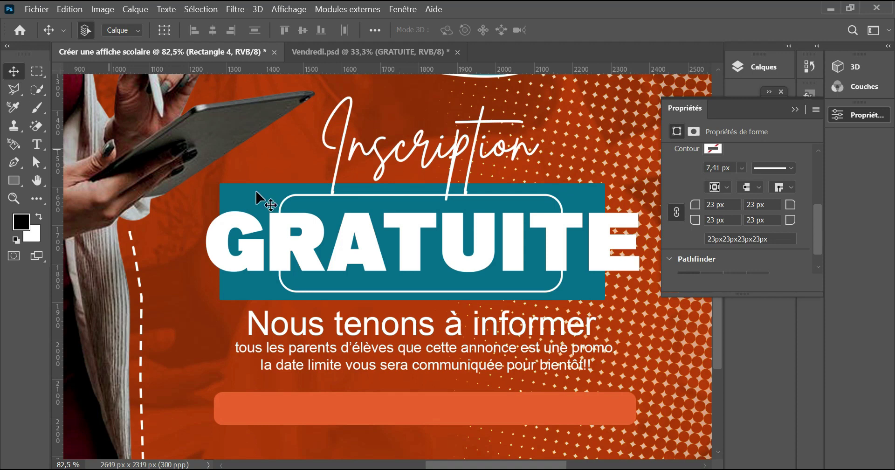
pyautogui.click(795, 109)
# Duplicate Rectangle 4, fill the lower copy white, and nudge it down slightly
pyautogui.click(767, 68)
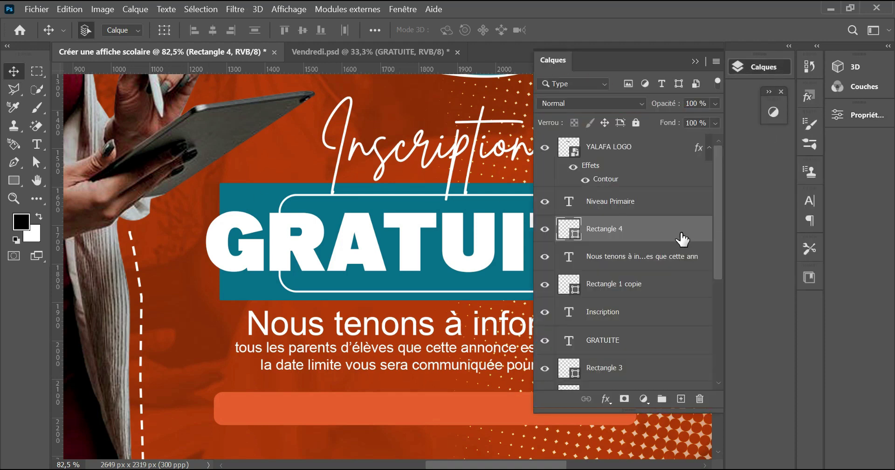
pyautogui.moveTo(676, 241); pyautogui.dragTo(681, 398)
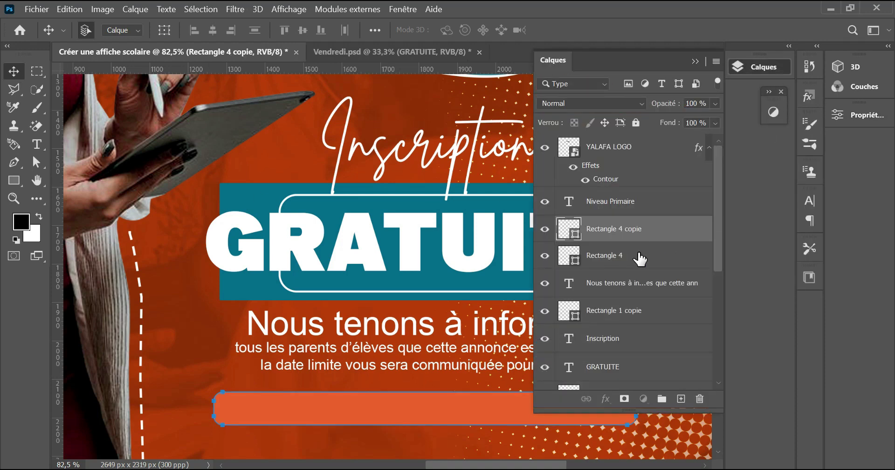
pyautogui.click(592, 256)
pyautogui.click(13, 180)
pyautogui.click(166, 29)
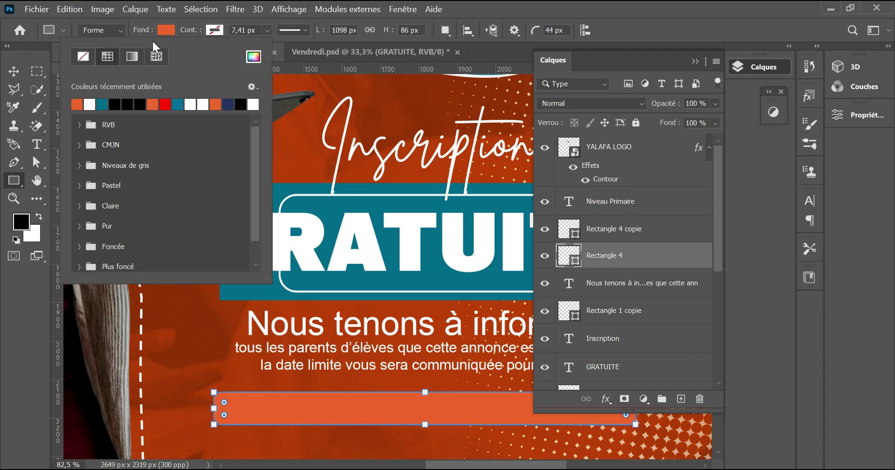
pyautogui.press('Escape')
pyautogui.press('v')
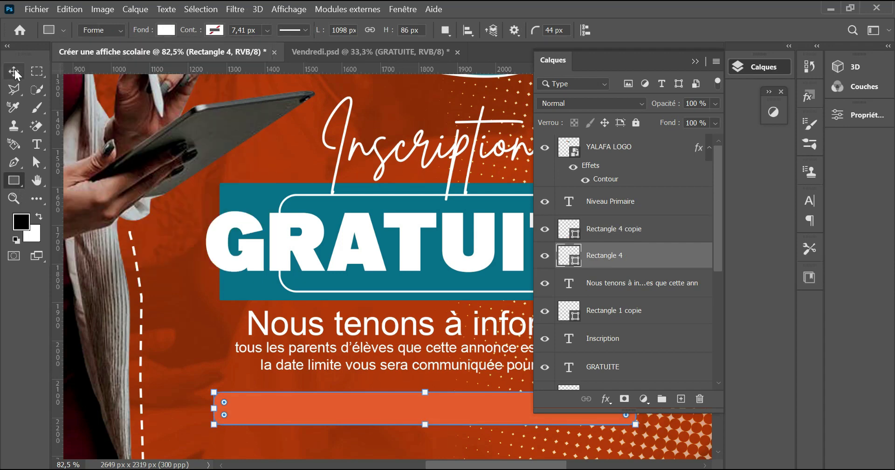
pyautogui.click(696, 62)
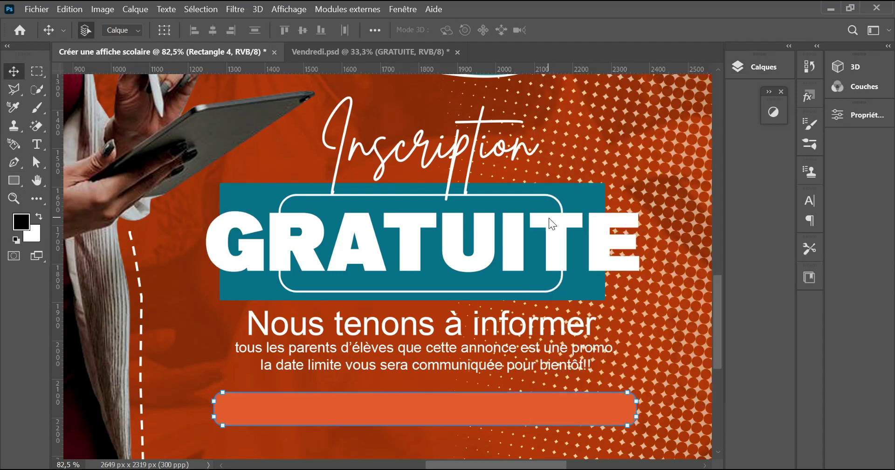
pyautogui.press('Down')
pyautogui.press('Down')
pyautogui.press('Down')
pyautogui.press('Down')
pyautogui.press('Down')
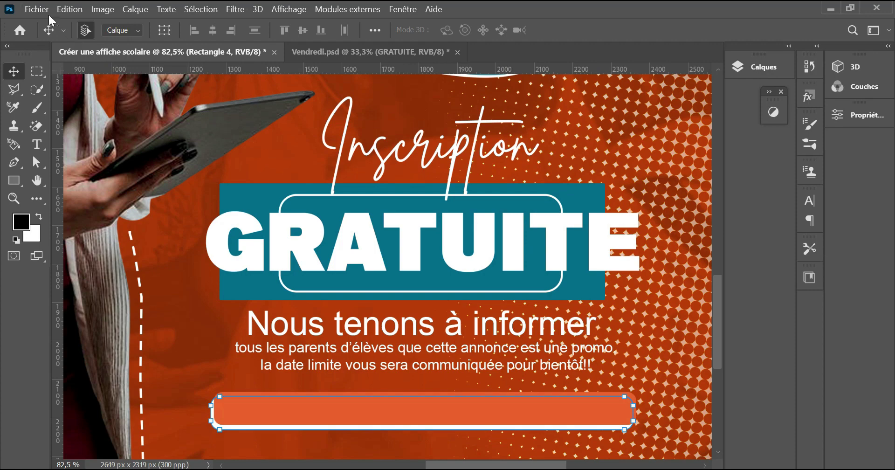
# Import and embed the SYMBOLE social icons into the poster
pyautogui.click(41, 9)
pyautogui.click(78, 260)
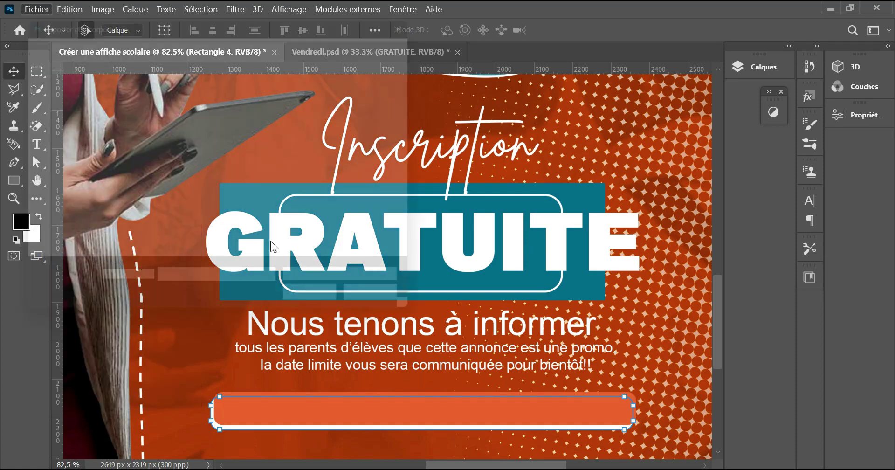
pyautogui.click(394, 134)
pyautogui.click(331, 313)
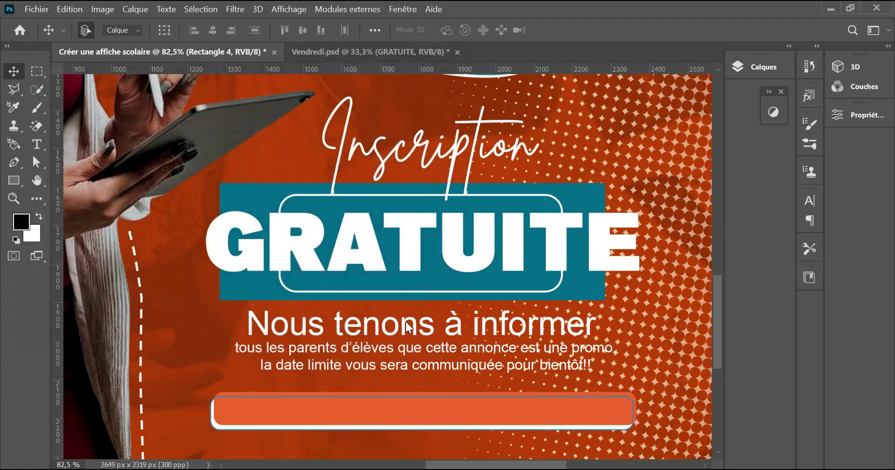
# Move SYMBOLE above the bar layers and scale the icons down onto the orange bar
pyautogui.moveTo(461, 266); pyautogui.dragTo(456, 388)
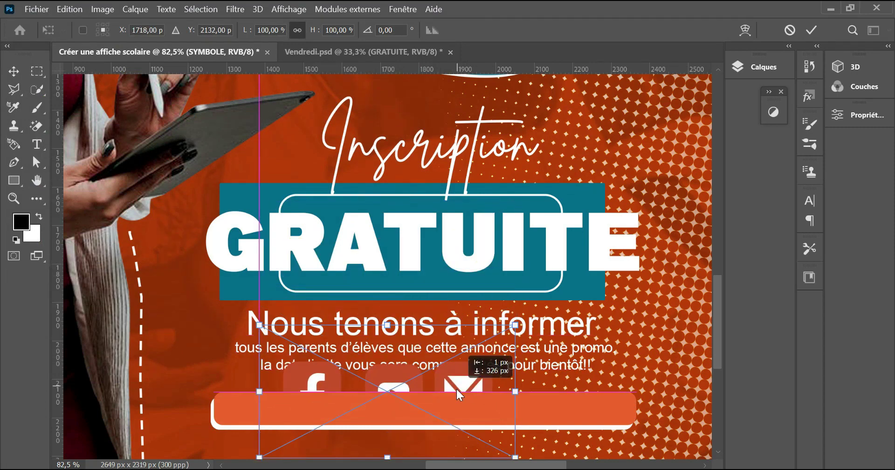
pyautogui.click(811, 31)
pyautogui.click(758, 67)
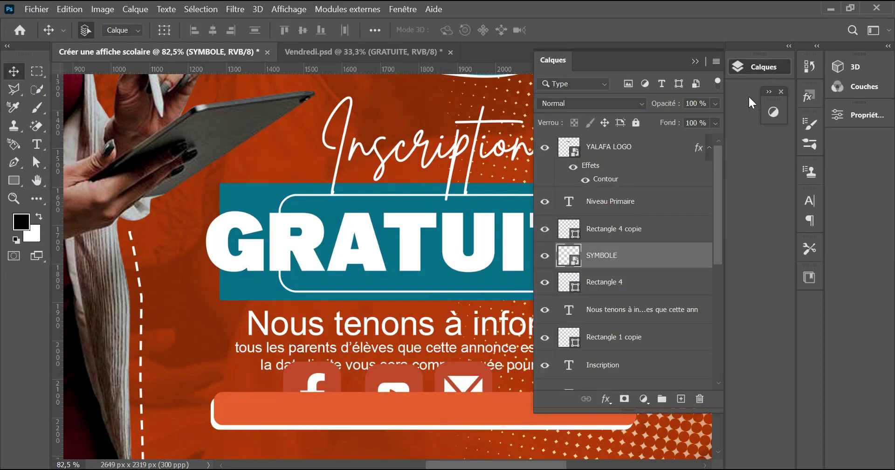
pyautogui.moveTo(655, 255); pyautogui.dragTo(653, 222)
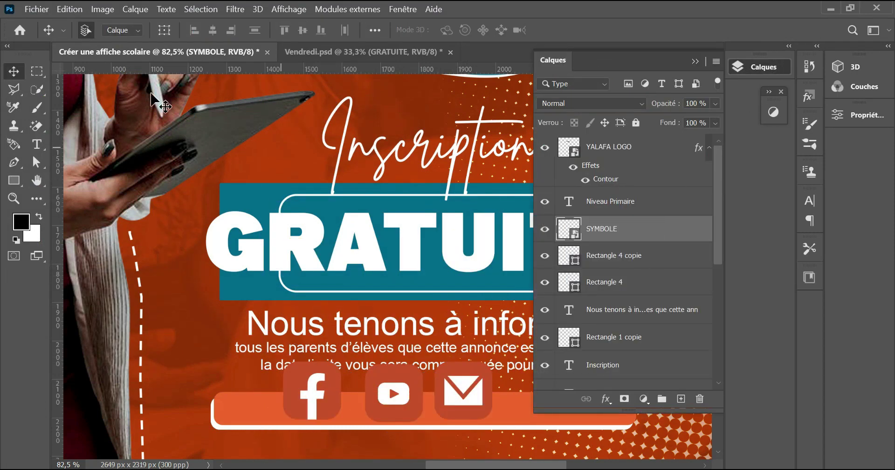
pyautogui.click(70, 10)
pyautogui.click(146, 295)
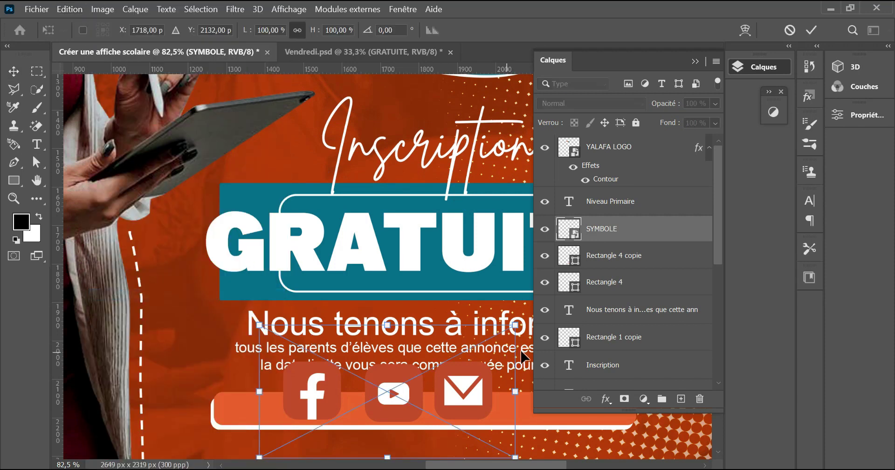
pyautogui.moveTo(516, 324)
pyautogui.mouseDown()
pyautogui.moveTo(451, 350)
pyautogui.moveTo(360, 406)
pyautogui.mouseUp()
pyautogui.moveTo(338, 436)
pyautogui.mouseDown()
pyautogui.moveTo(338, 417)
pyautogui.moveTo(320, 413)
pyautogui.mouseUp()
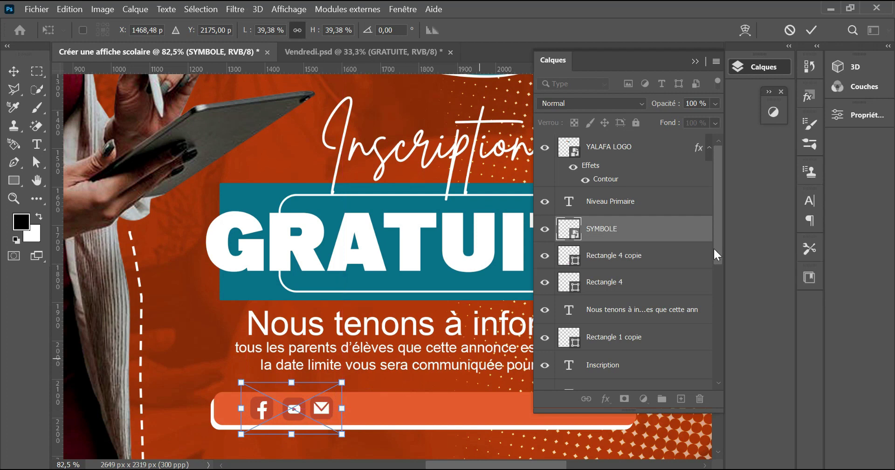
pyautogui.click(809, 29)
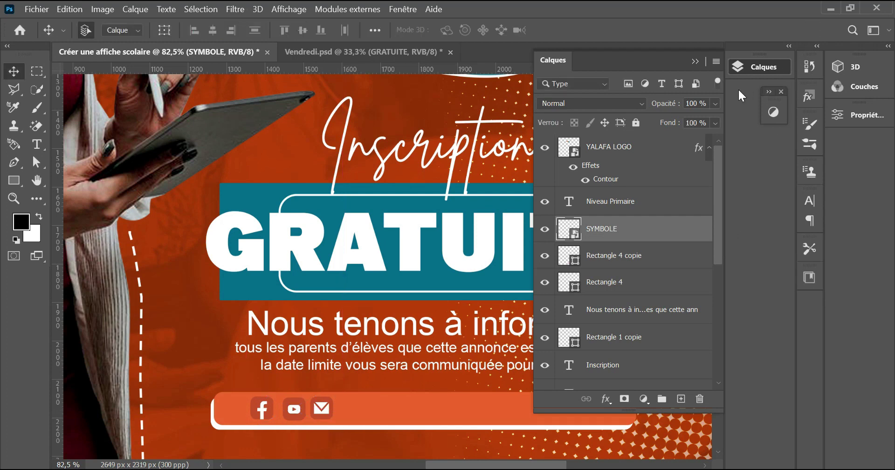
pyautogui.click(693, 60)
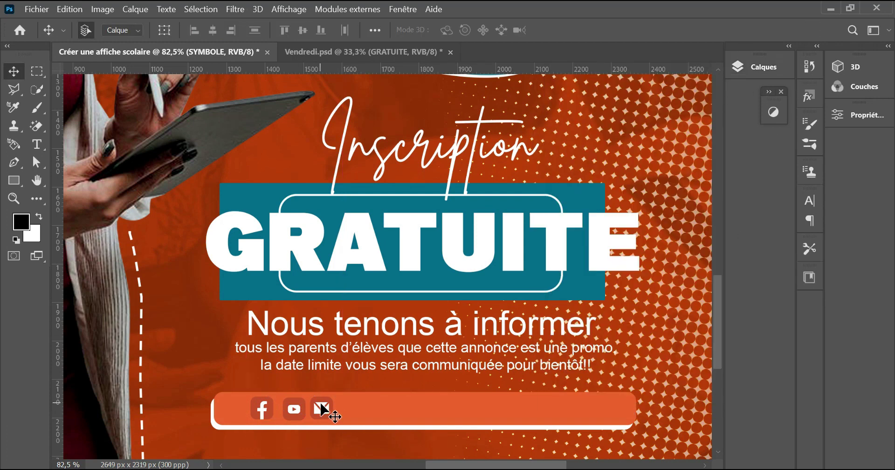
pyautogui.moveTo(322, 408); pyautogui.dragTo(311, 408)
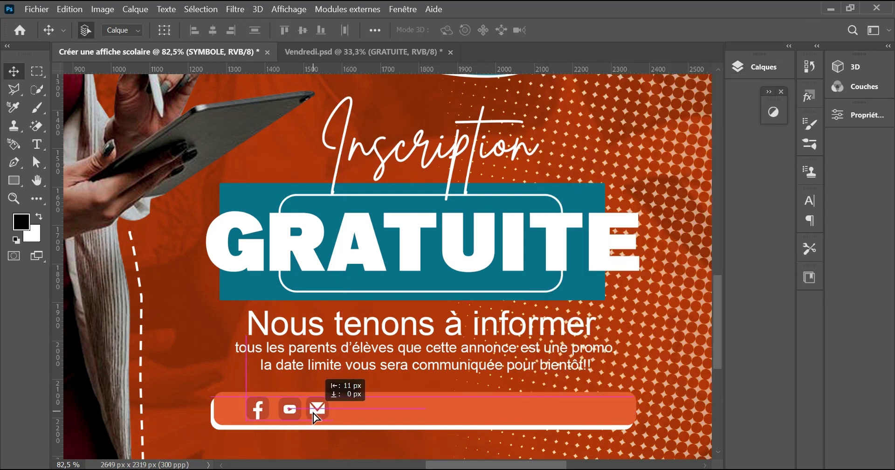
# Rasterize SYMBOLE, cut out the envelope icon, and move it into the social bar
pyautogui.click(38, 76)
pyautogui.moveTo(298, 389); pyautogui.dragTo(333, 423)
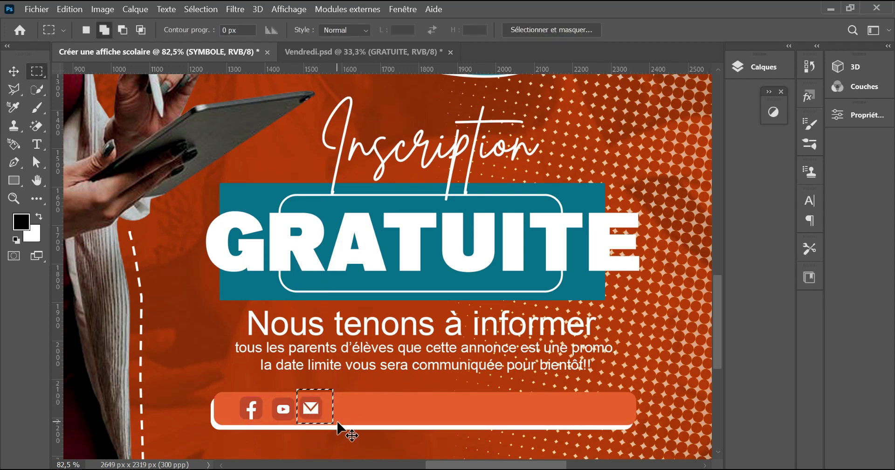
pyautogui.click(741, 70)
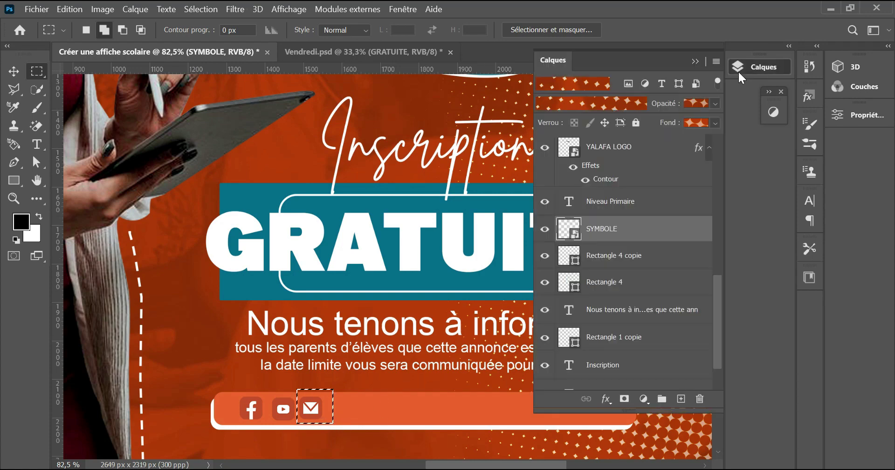
pyautogui.rightClick(646, 234)
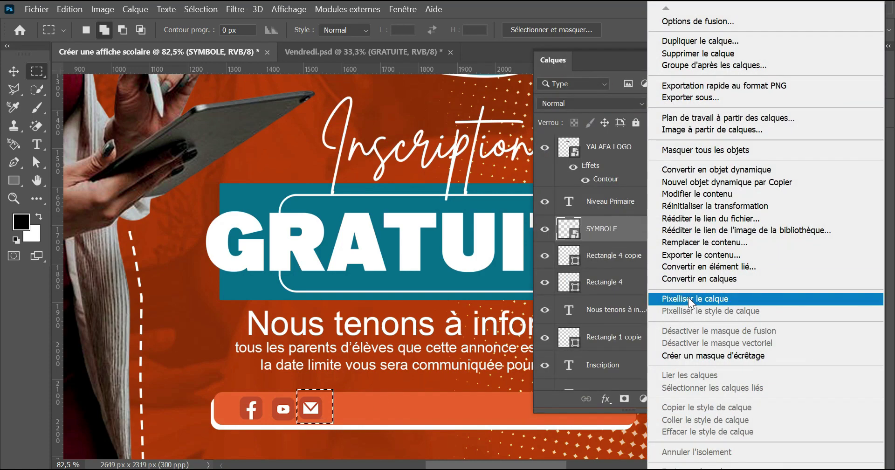
pyautogui.click(689, 299)
pyautogui.click(696, 62)
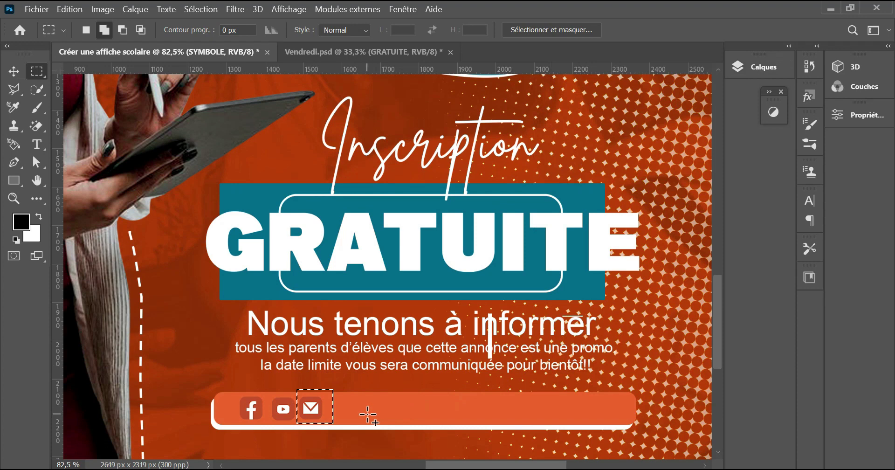
pyautogui.hotkey('ctrl', 'x')
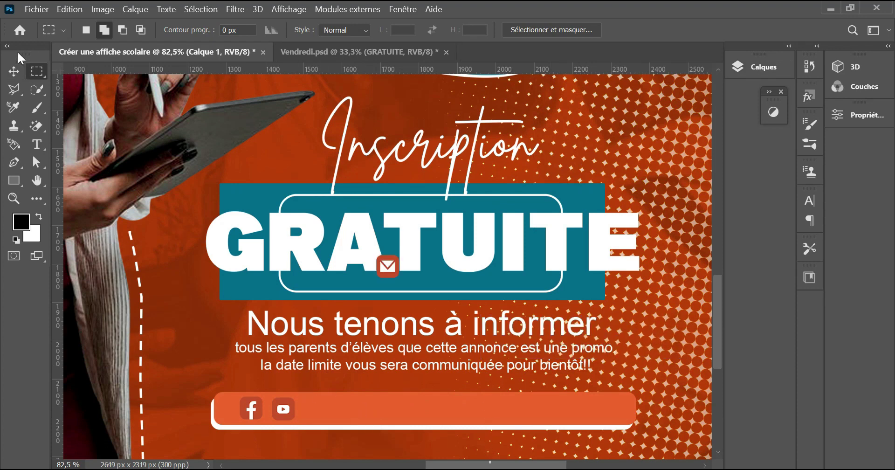
pyautogui.click(12, 74)
pyautogui.moveTo(385, 274)
pyautogui.mouseDown()
pyautogui.moveTo(490, 412)
pyautogui.moveTo(446, 414)
pyautogui.mouseUp()
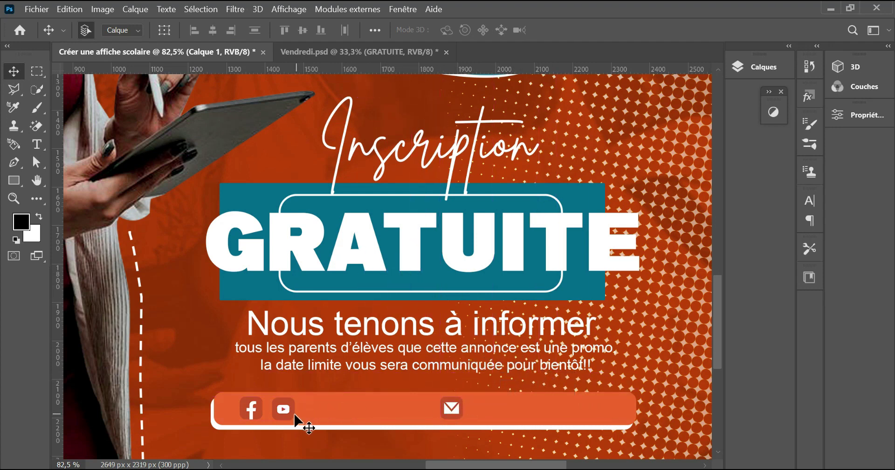
# Cut and paste the YouTube icon into the bar, spacing it evenly with the envelope
pyautogui.click(34, 66)
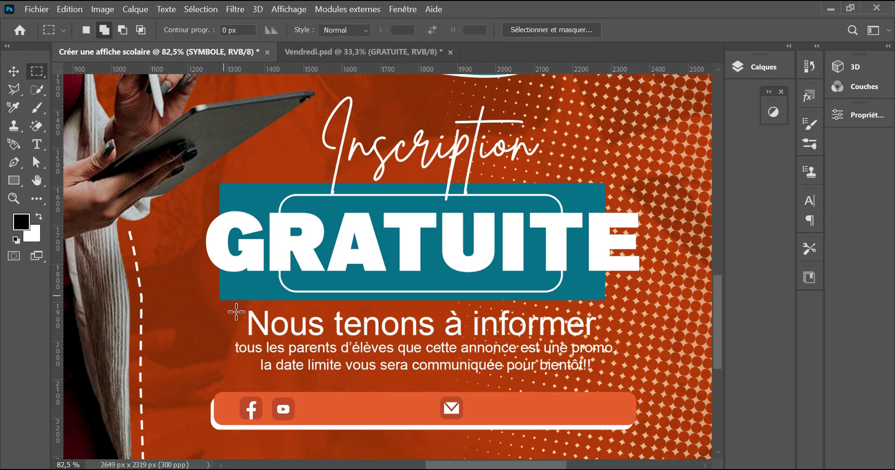
pyautogui.moveTo(267, 390); pyautogui.dragTo(299, 432)
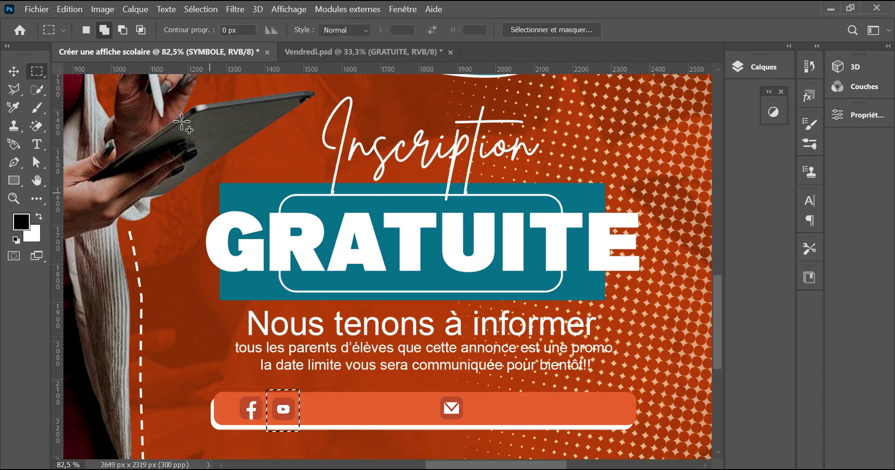
pyautogui.click(74, 9)
pyautogui.click(110, 80)
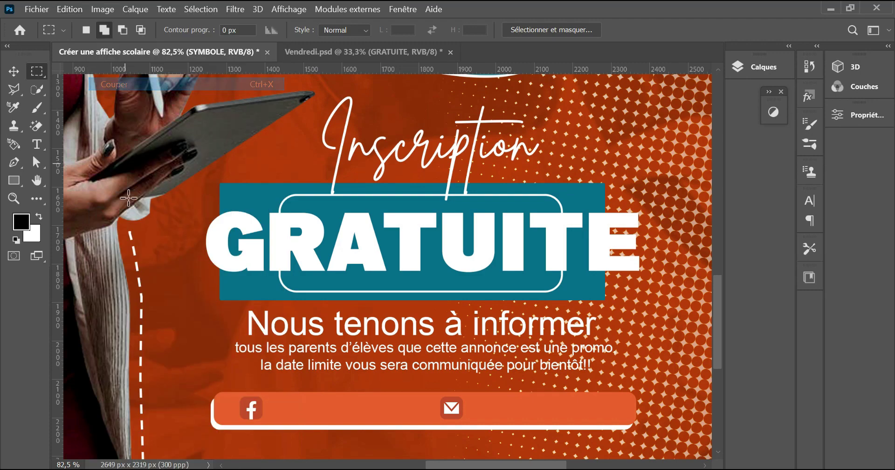
pyautogui.click(70, 9)
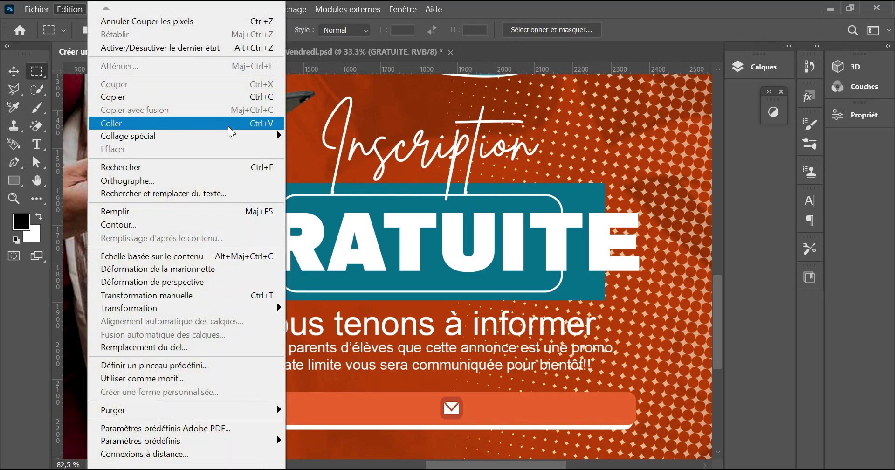
pyautogui.click(173, 129)
pyautogui.click(17, 71)
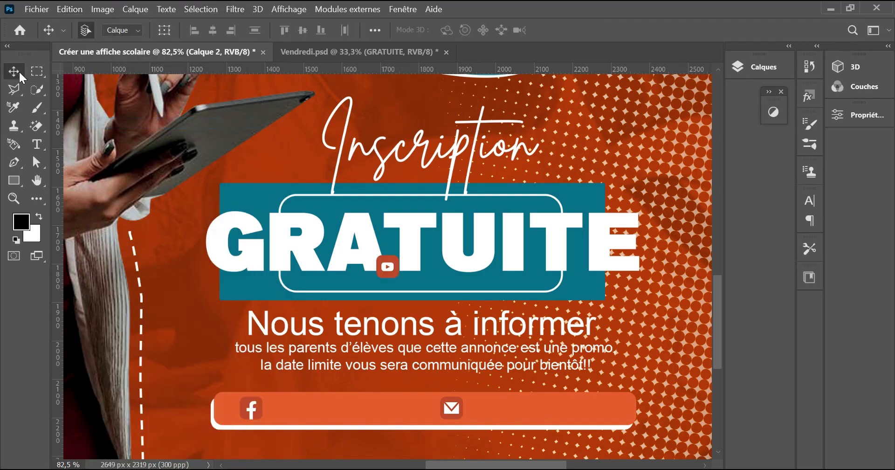
pyautogui.moveTo(396, 272); pyautogui.dragTo(358, 413)
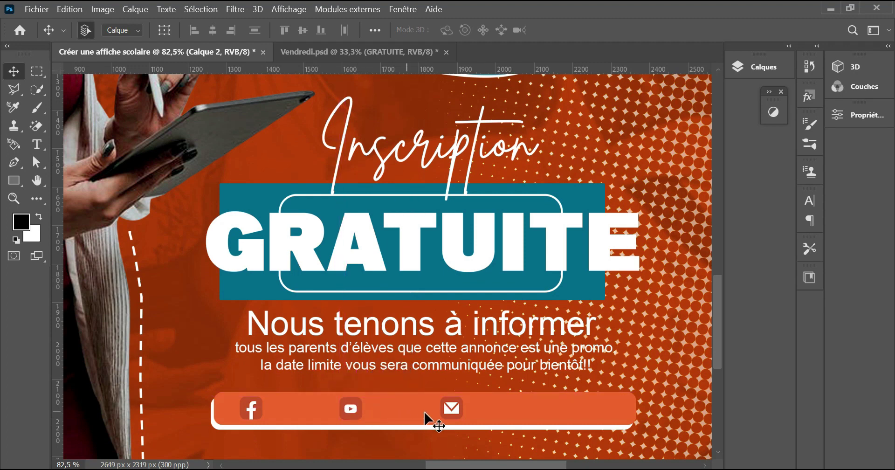
pyautogui.moveTo(456, 415); pyautogui.dragTo(441, 415)
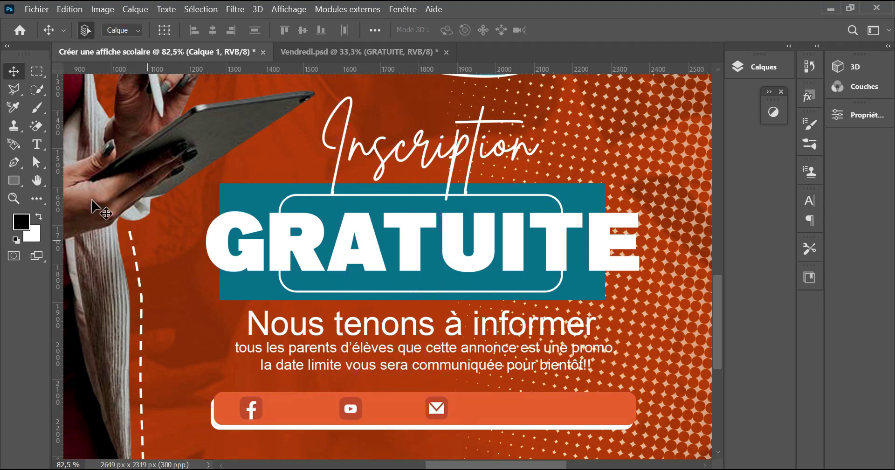
# Add the contact e-mail address as text beside the envelope icon
pyautogui.press('t')
pyautogui.click(478, 406)
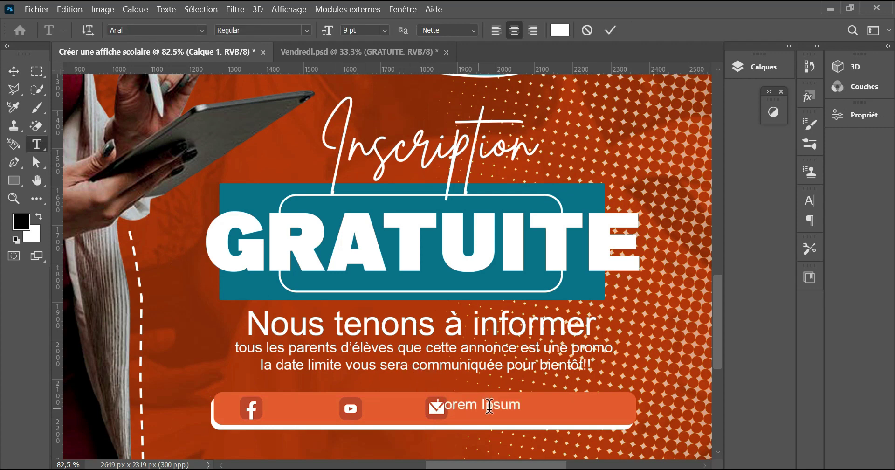
pyautogui.click(612, 30)
pyautogui.press('v')
pyautogui.moveTo(470, 413)
pyautogui.mouseDown()
pyautogui.moveTo(527, 416)
pyautogui.moveTo(390, 415)
pyautogui.moveTo(545, 407)
pyautogui.mouseUp()
# Duplicate the e-mail text as a shortened handle label next to the YouTube icon
pyautogui.press('t')
pyautogui.press('BackSpace')
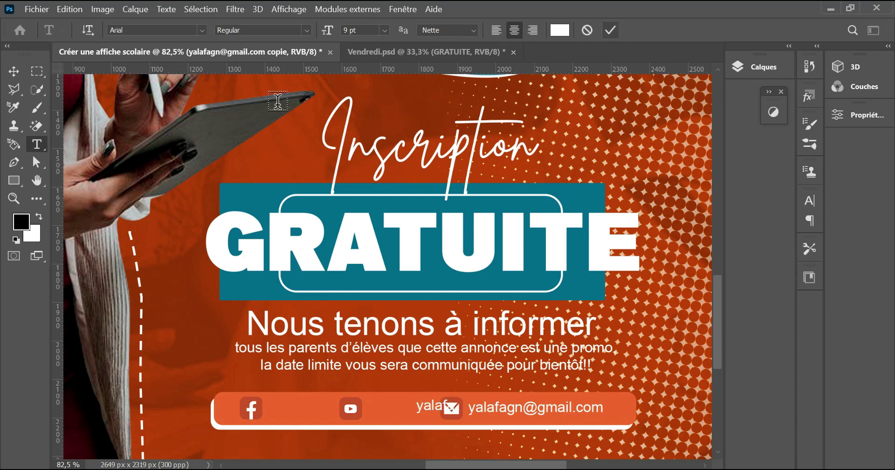
pyautogui.click(612, 31)
pyautogui.press('v')
pyautogui.moveTo(385, 415)
pyautogui.mouseDown()
pyautogui.moveTo(308, 415)
pyautogui.moveTo(365, 409)
pyautogui.mouseUp()
pyautogui.moveTo(257, 412); pyautogui.dragTo(276, 414)
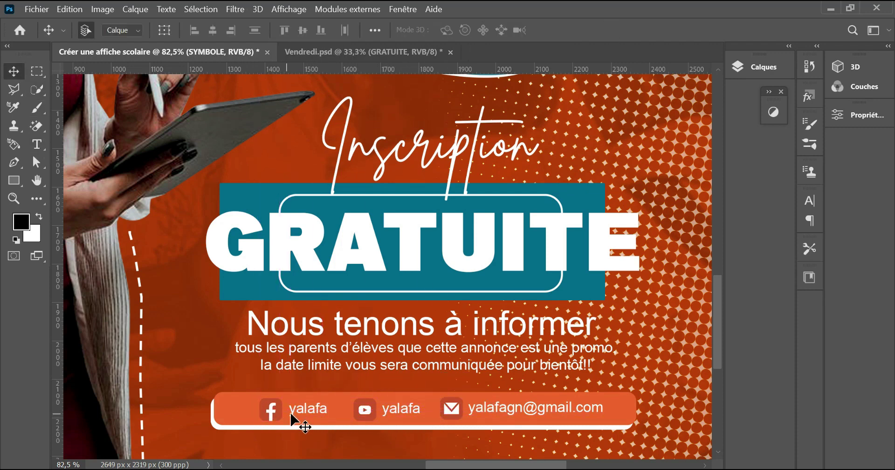
pyautogui.scroll(-3, 497, 376)
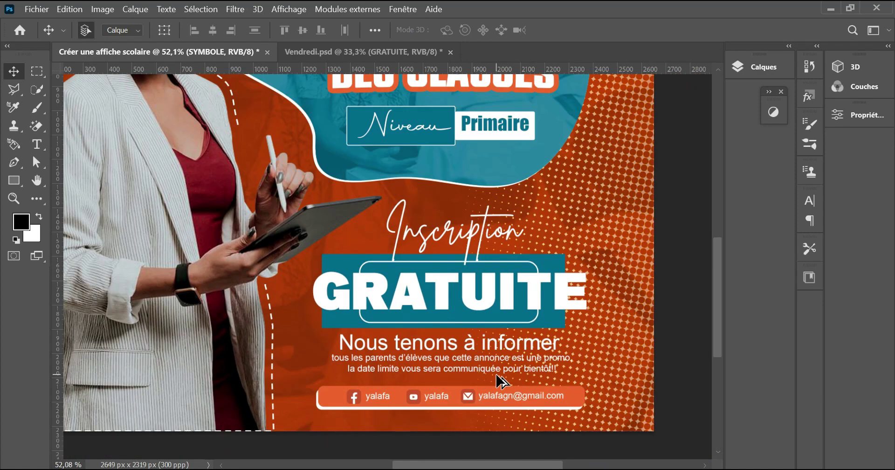
pyautogui.scroll(-2, 497, 376)
pyautogui.scroll(-1, 497, 376)
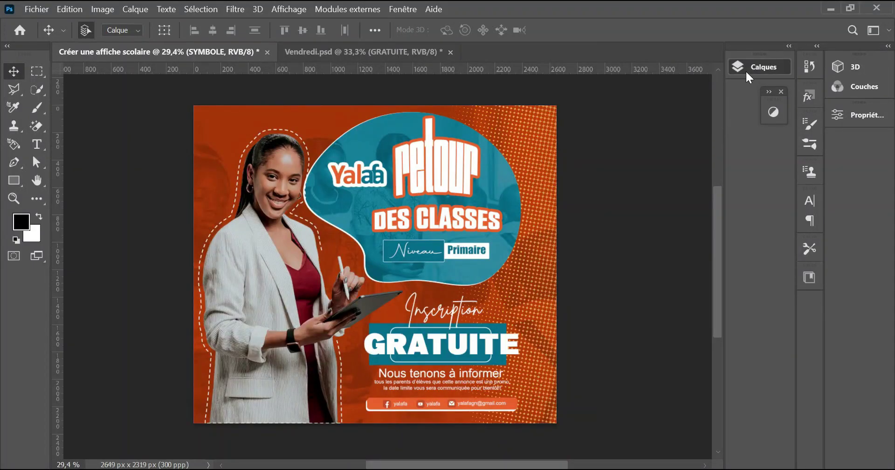
# Select the logo layer and choose Place Embedded from the File menu
pyautogui.click(746, 70)
pyautogui.click(659, 177)
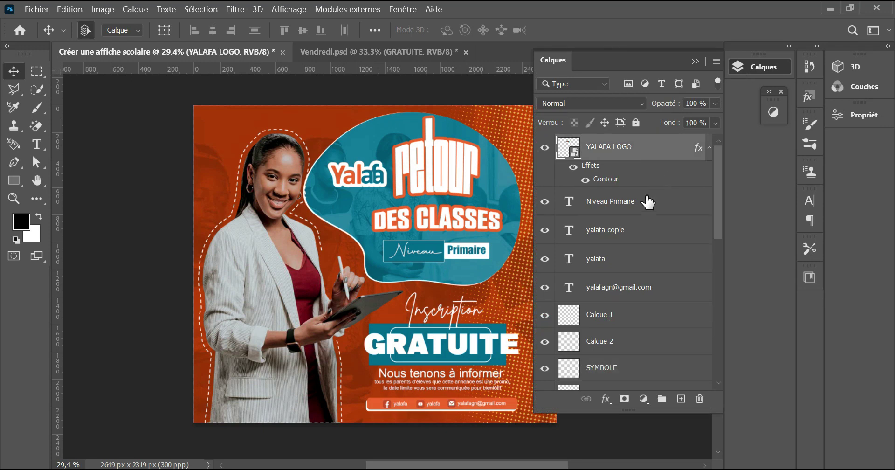
pyautogui.click(696, 61)
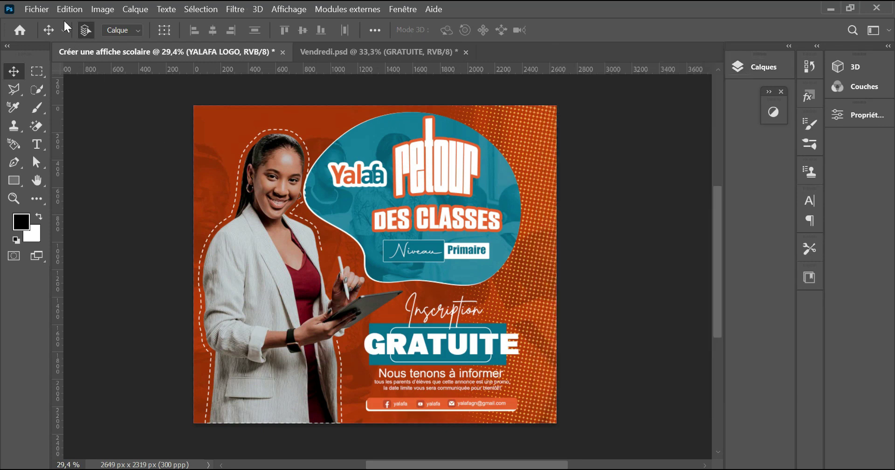
pyautogui.click(37, 9)
pyautogui.click(89, 260)
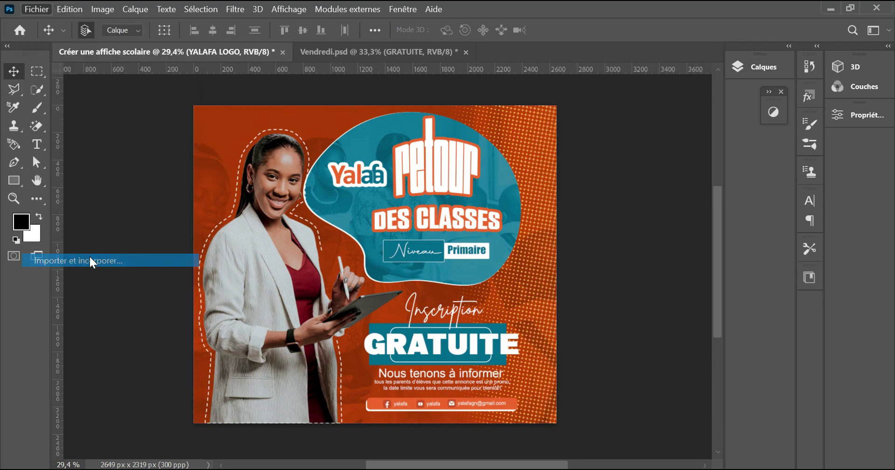
# Place the golden light-swirl image and scale it beyond the canvas edges before committing
pyautogui.click(253, 116)
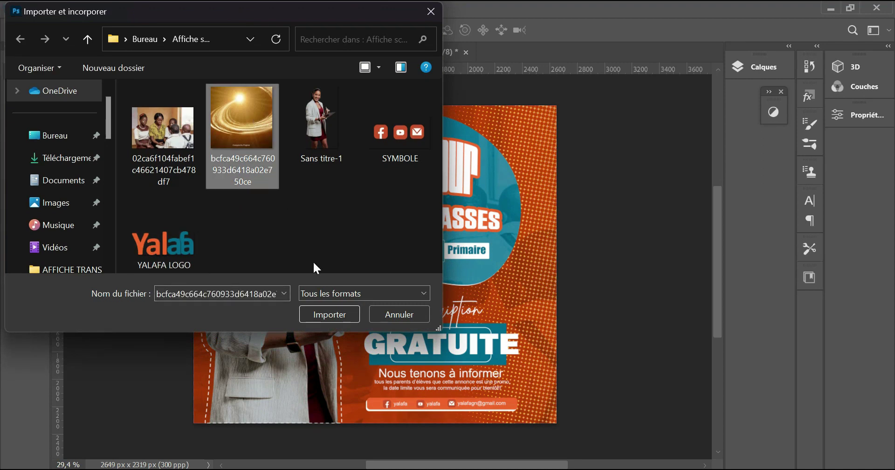
pyautogui.click(328, 315)
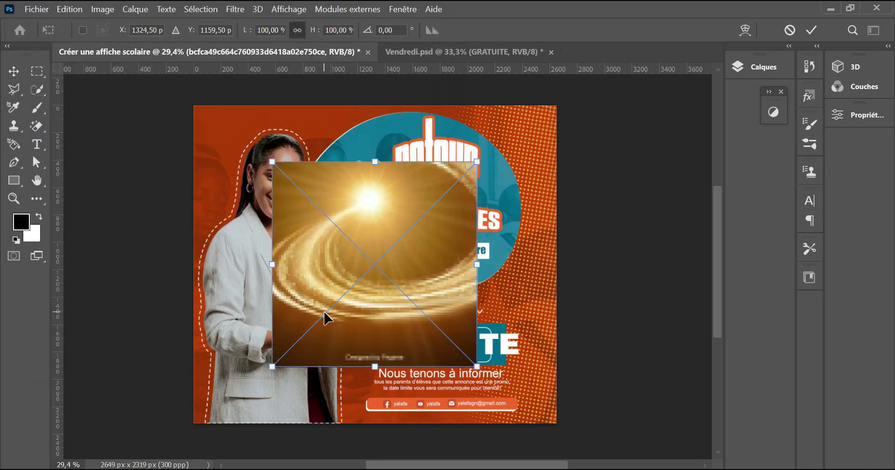
pyautogui.moveTo(273, 162); pyautogui.dragTo(210, 100)
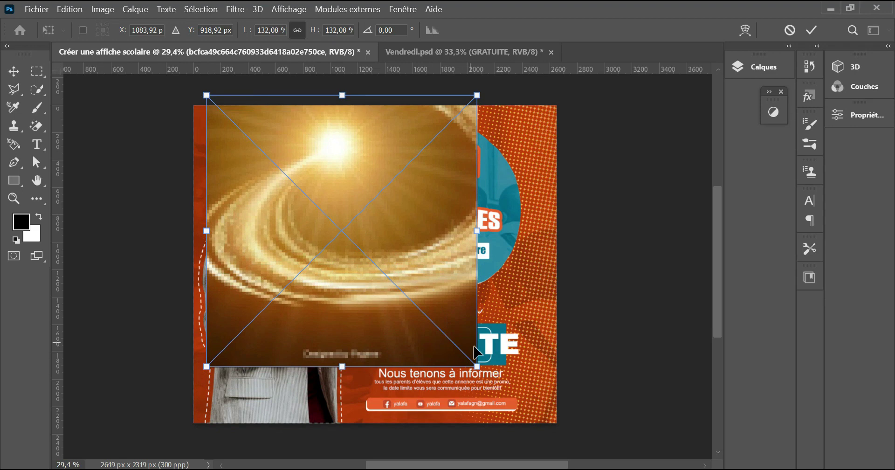
pyautogui.moveTo(477, 366); pyautogui.dragTo(513, 399)
pyautogui.moveTo(485, 336)
pyautogui.mouseDown()
pyautogui.moveTo(457, 310)
pyautogui.moveTo(452, 233)
pyautogui.moveTo(468, 348)
pyautogui.mouseUp()
pyautogui.moveTo(535, 104); pyautogui.dragTo(557, 84)
pyautogui.moveTo(513, 176); pyautogui.dragTo(468, 201)
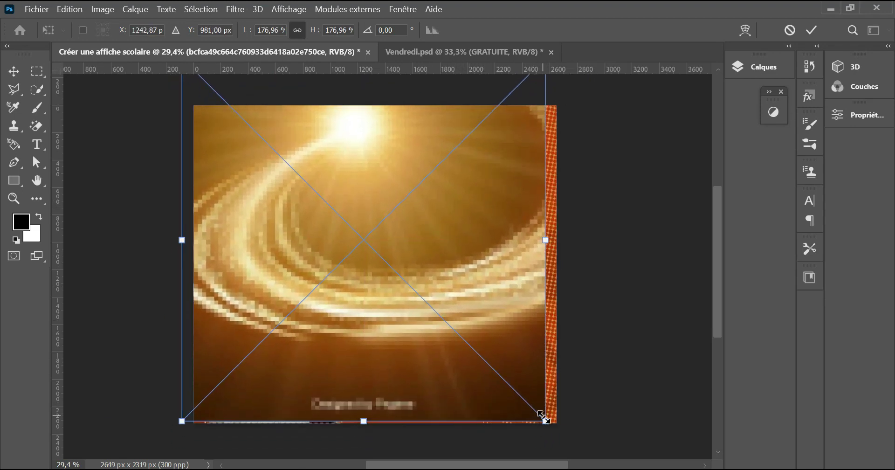
pyautogui.moveTo(543, 420); pyautogui.dragTo(583, 454)
pyautogui.moveTo(452, 292); pyautogui.dragTo(451, 281)
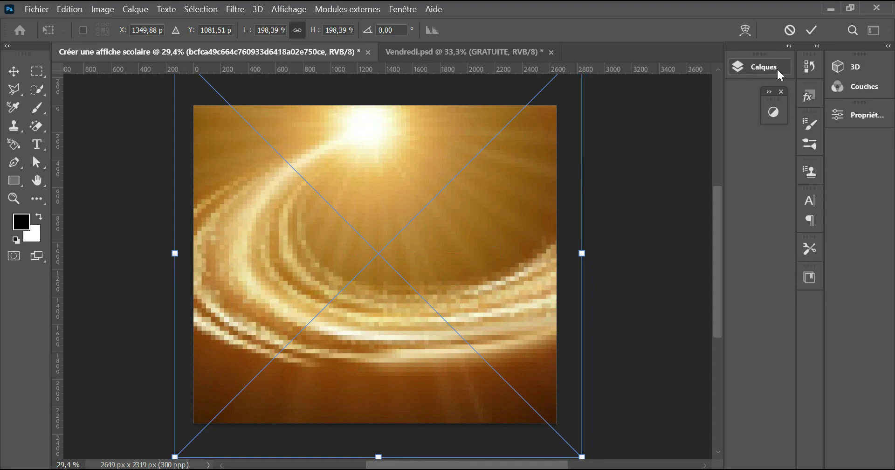
pyautogui.click(812, 31)
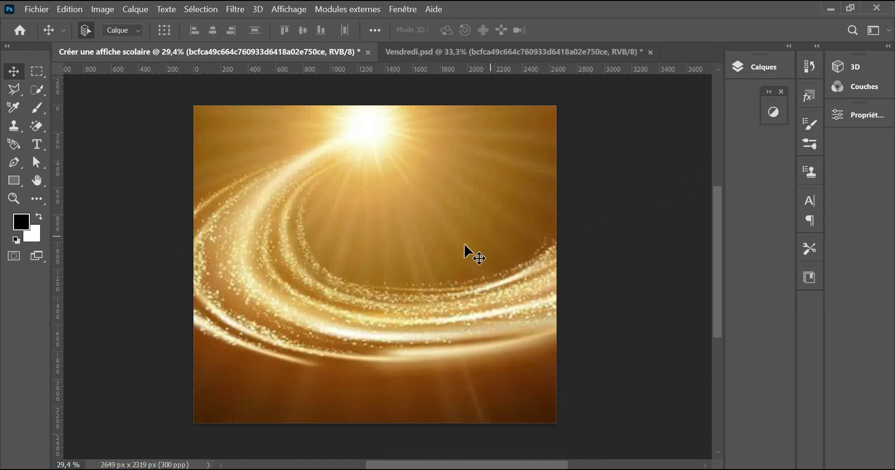
# Set the golden swirl layer's blend mode to Soft Light
pyautogui.click(741, 66)
pyautogui.scroll(5, 720, 210)
pyautogui.click(643, 104)
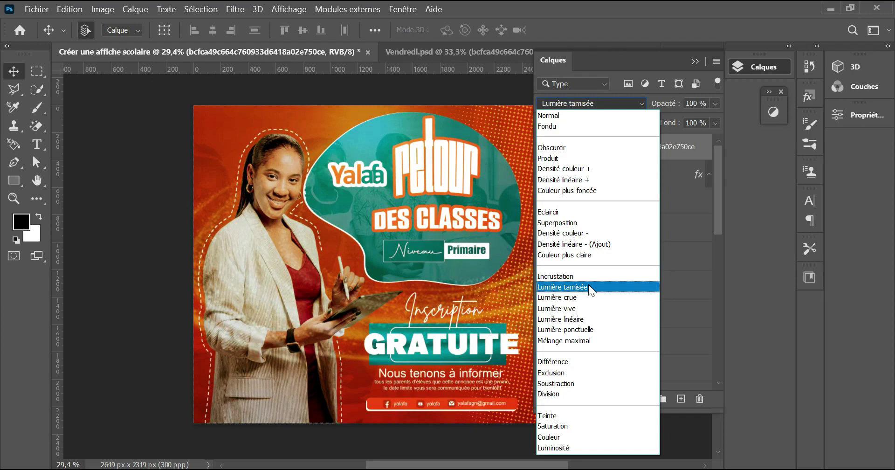
pyautogui.click(589, 286)
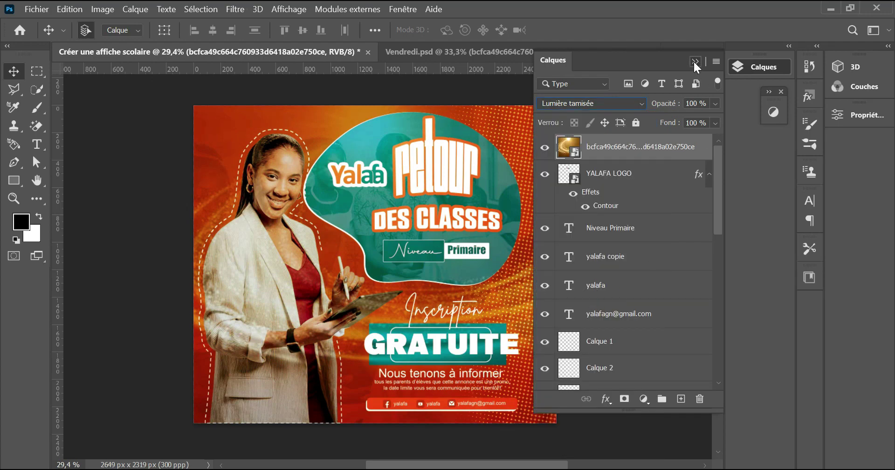
pyautogui.click(694, 61)
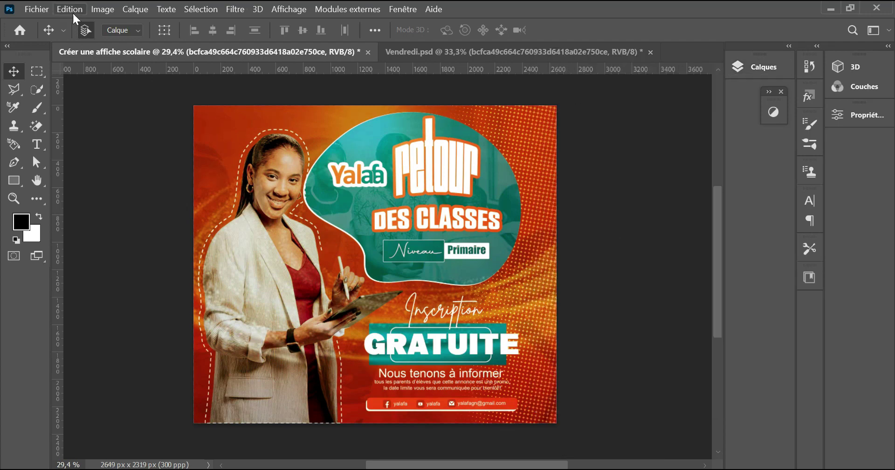
# Rotate the golden swirl about -13° and move it upward with Free Transform
pyautogui.click(70, 9)
pyautogui.click(140, 299)
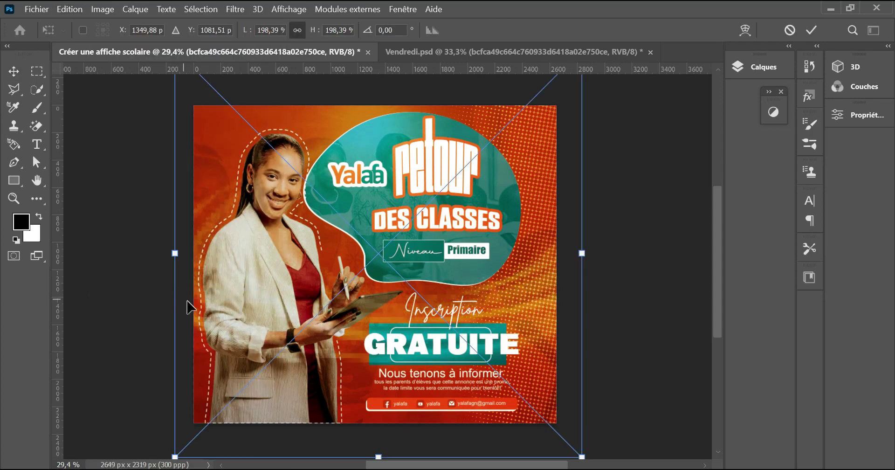
pyautogui.moveTo(631, 326); pyautogui.dragTo(602, 282)
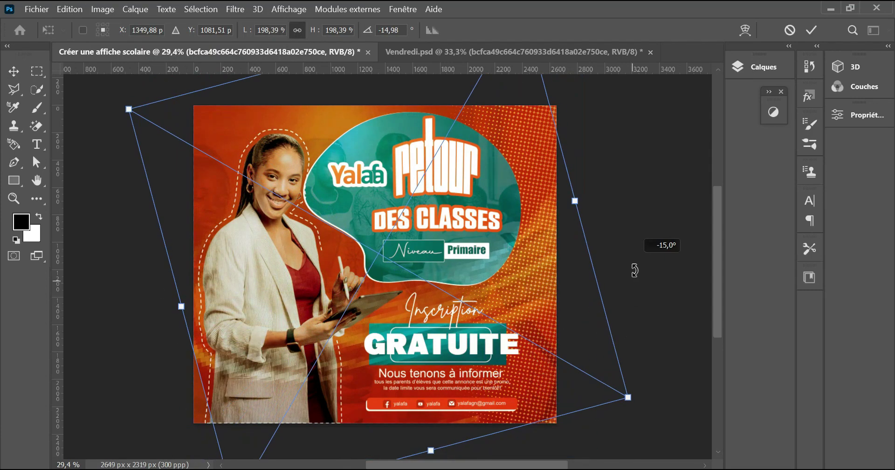
pyautogui.moveTo(530, 326); pyautogui.dragTo(537, 268)
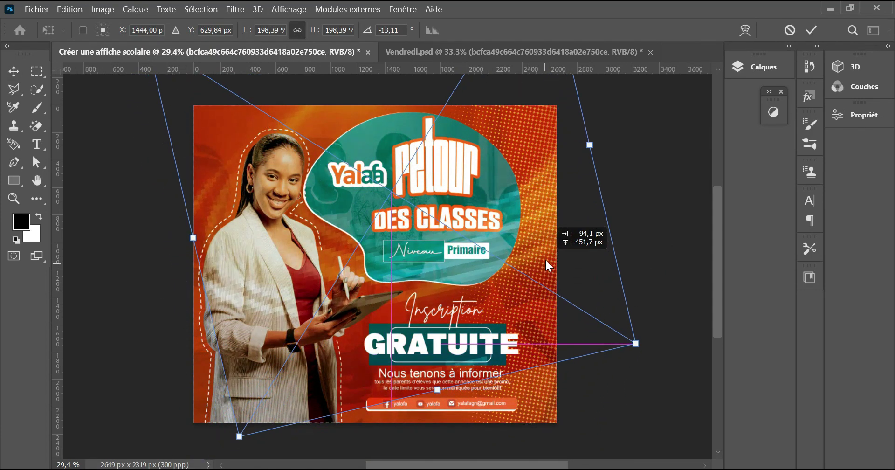
pyautogui.click(812, 30)
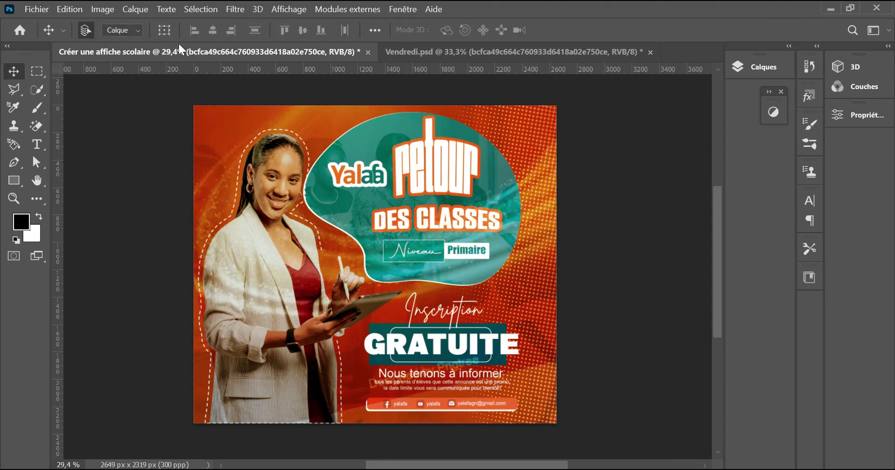
pyautogui.click(233, 9)
pyautogui.moveTo(312, 212)
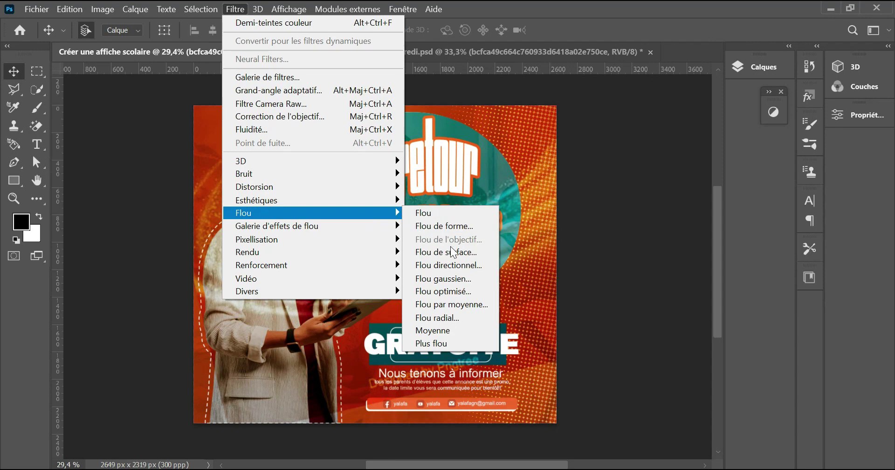
pyautogui.click(462, 279)
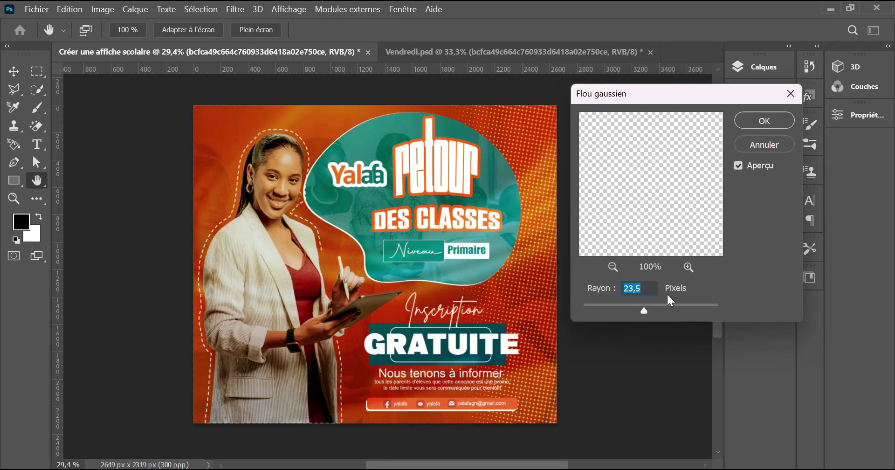
pyautogui.click(769, 121)
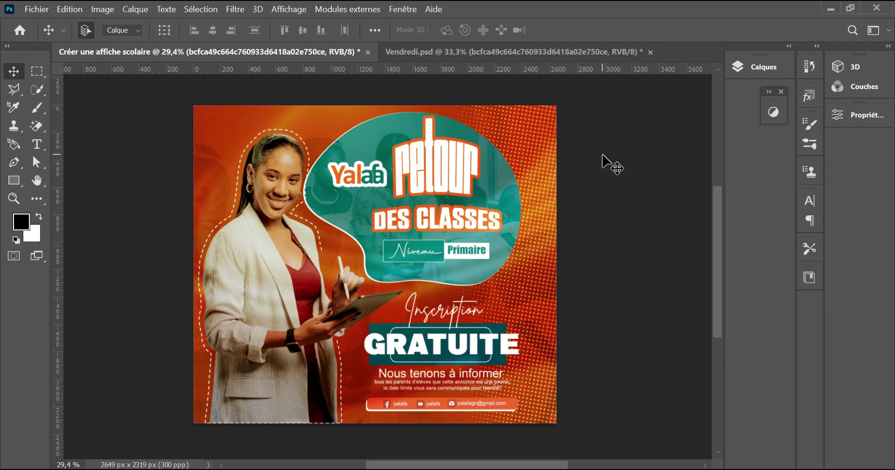
pyautogui.click(742, 68)
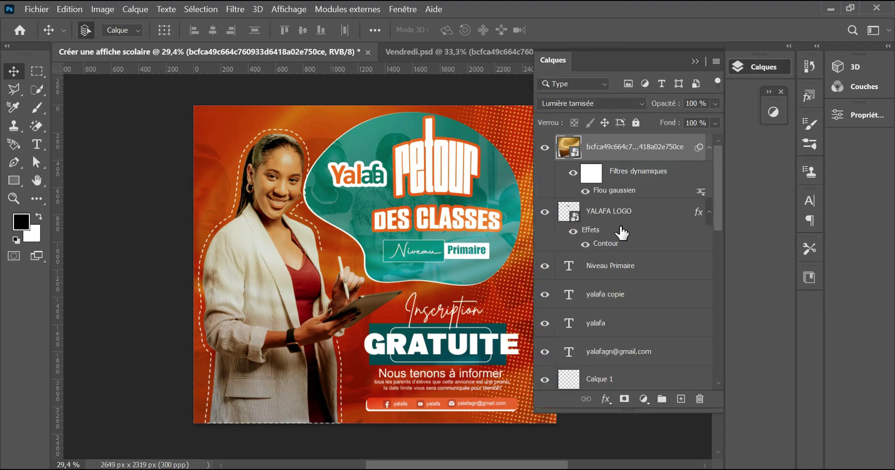
# Group the text layers from Niveau Primaire down to Rectangle 1
pyautogui.click(608, 269)
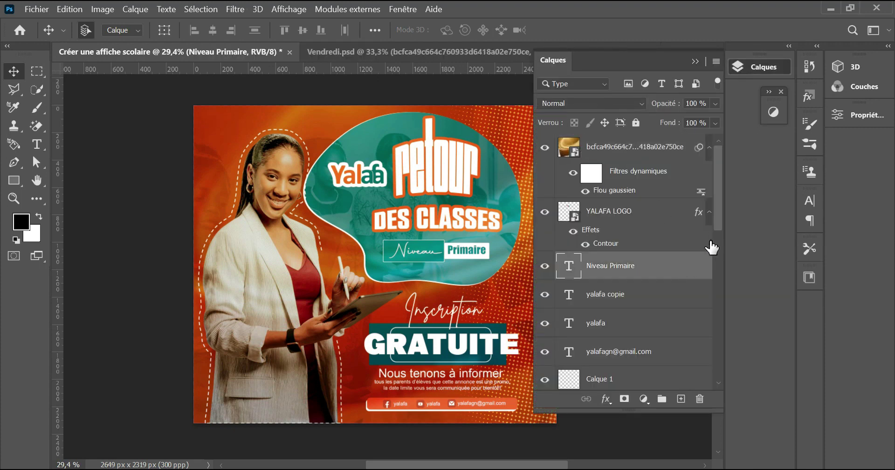
pyautogui.moveTo(717, 192)
pyautogui.mouseDown()
pyautogui.moveTo(717, 288)
pyautogui.moveTo(706, 188)
pyautogui.mouseUp()
pyautogui.scroll(-5, 703, 280)
pyautogui.scroll(-2, 624, 308)
pyautogui.keyDown('shift'); pyautogui.click(645, 301); pyautogui.keyUp('shift')
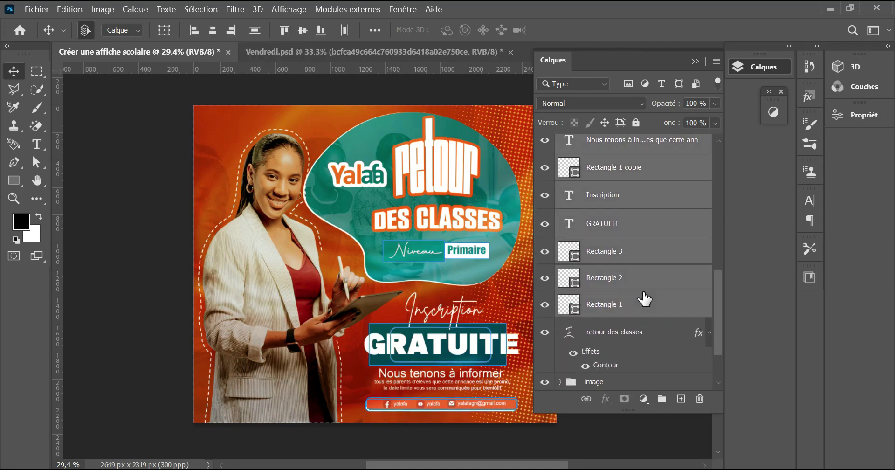
pyautogui.click(661, 399)
# Name the new group TEXTE and move it to the top of the layer stack
pyautogui.doubleClick(598, 238)
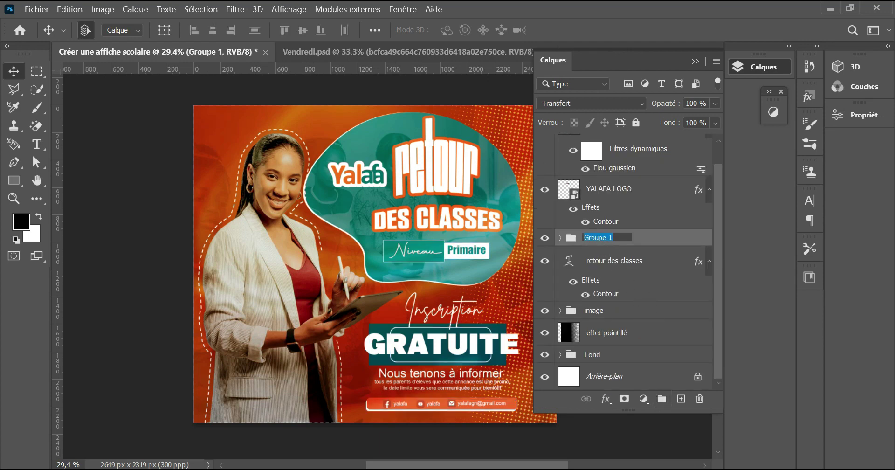
pyautogui.write('TEXTE')
pyautogui.press('Return')
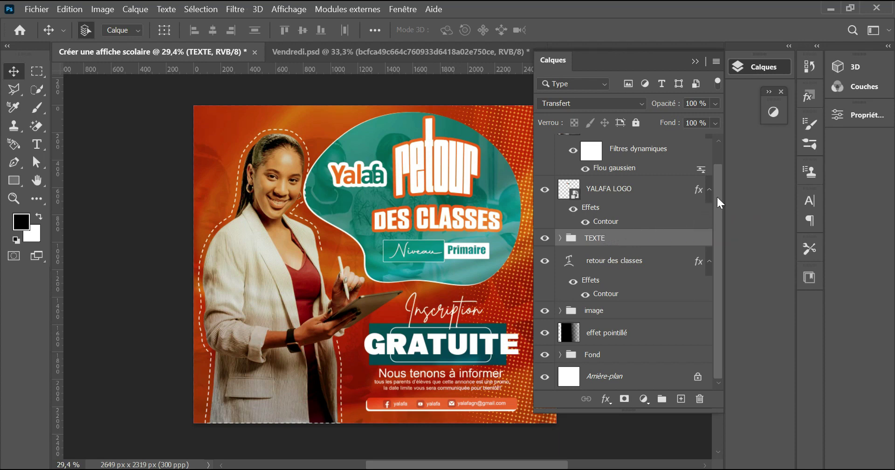
pyautogui.moveTo(718, 195); pyautogui.dragTo(719, 184)
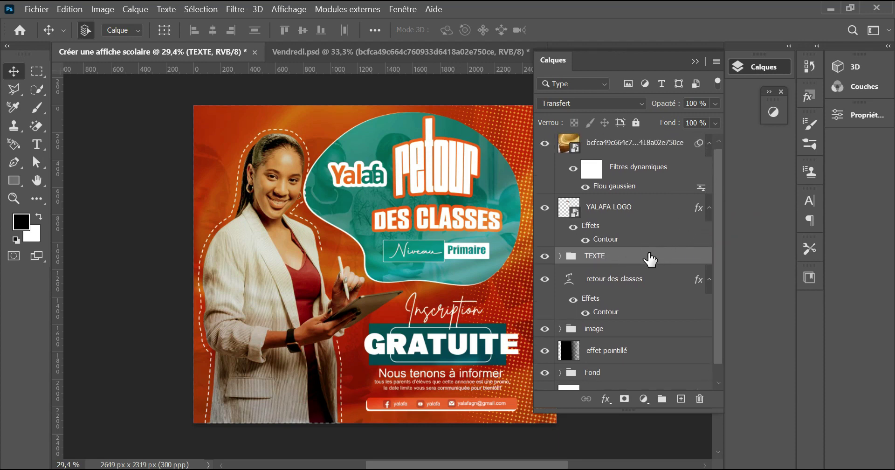
pyautogui.moveTo(653, 261)
pyautogui.mouseDown()
pyautogui.moveTo(649, 145)
pyautogui.moveTo(639, 154)
pyautogui.mouseUp()
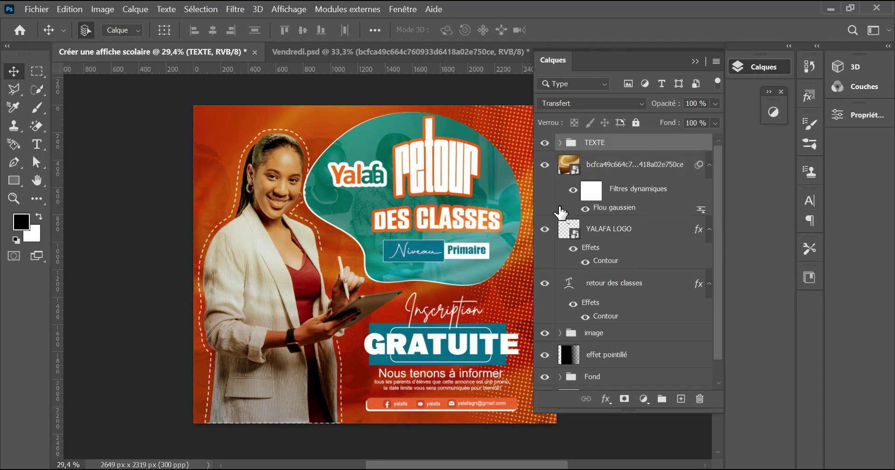
pyautogui.click(607, 172)
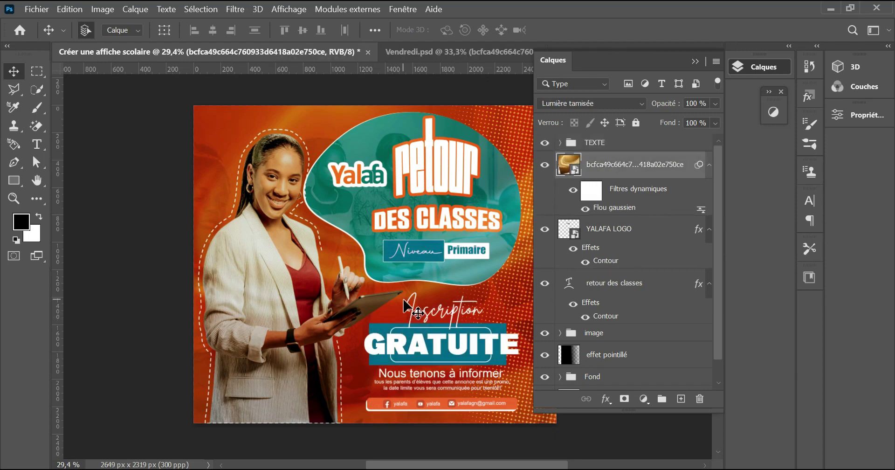
# Add a layer mask to the golden swirl layer and set up a large, very soft brush
pyautogui.click(624, 400)
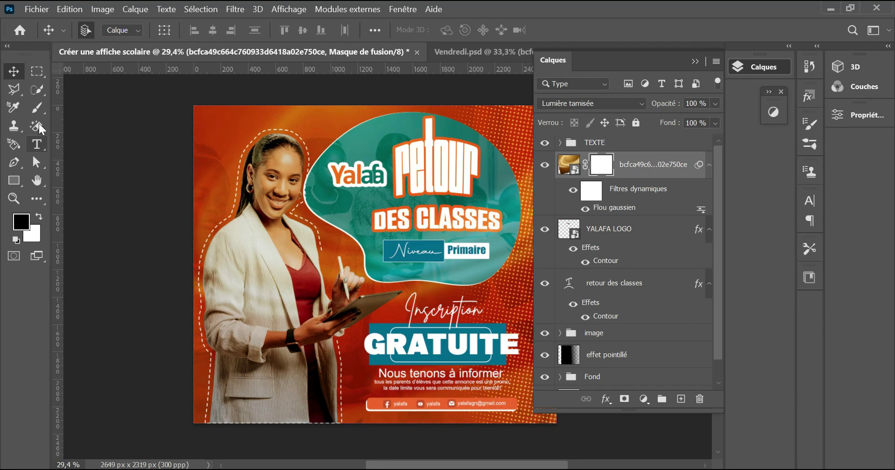
pyautogui.press('b')
pyautogui.keyDown('alt'); pyautogui.rightClick(344, 354); pyautogui.keyUp('alt')
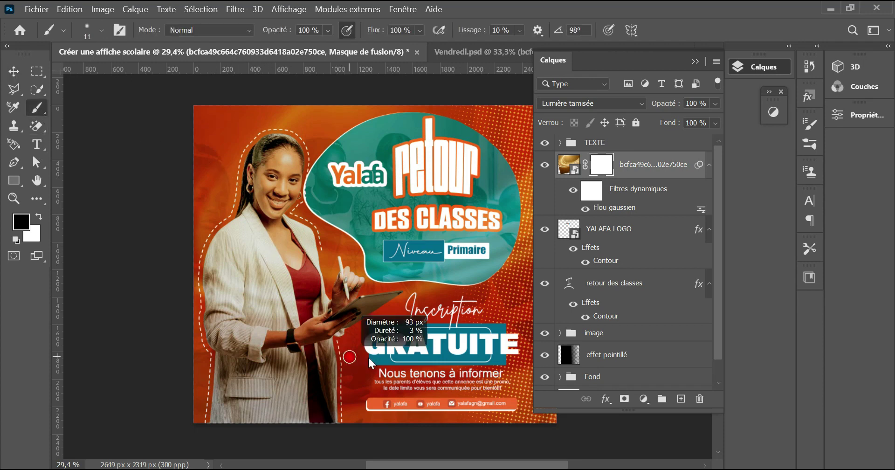
pyautogui.keyDown('alt'); pyautogui.rightClick(305, 393); pyautogui.keyUp('alt')
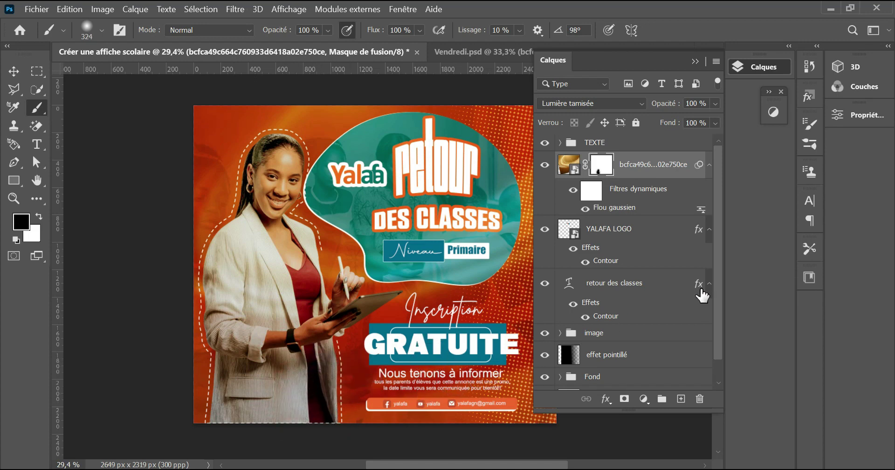
pyautogui.scroll(-1, 718, 267)
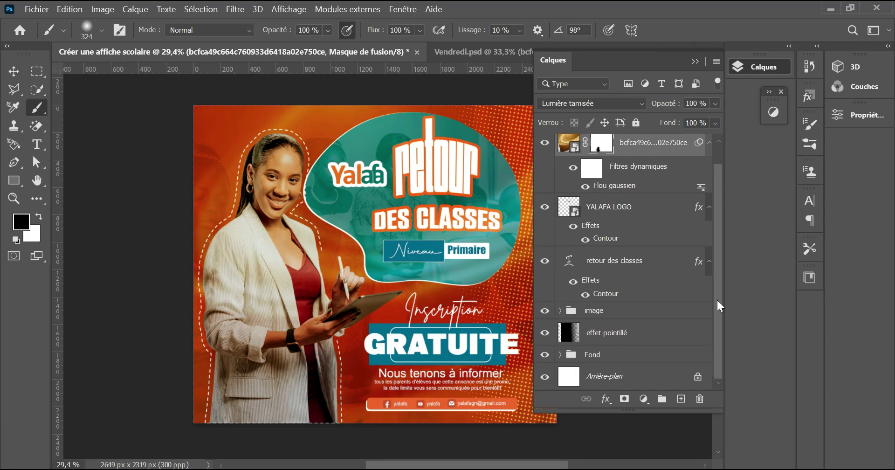
# Add a mask to Forme 1 and paint out the white dash marks at the bottom-left edge
pyautogui.click(560, 311)
pyautogui.scroll(-1, 718, 267)
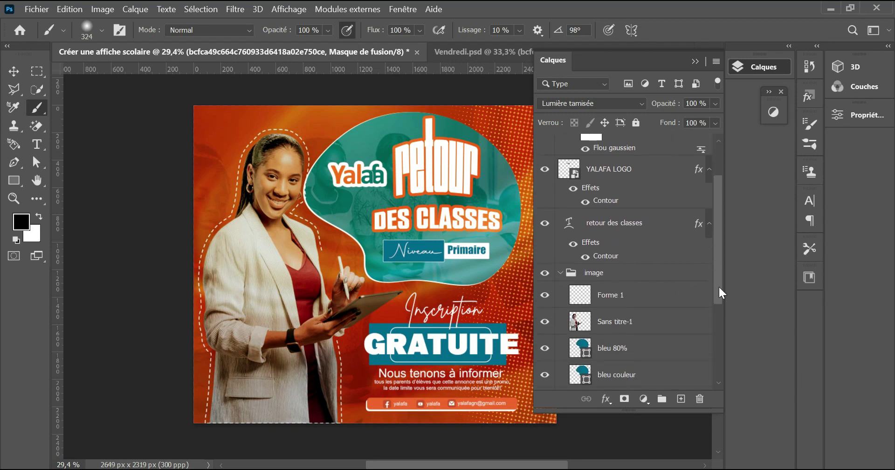
pyautogui.click(630, 298)
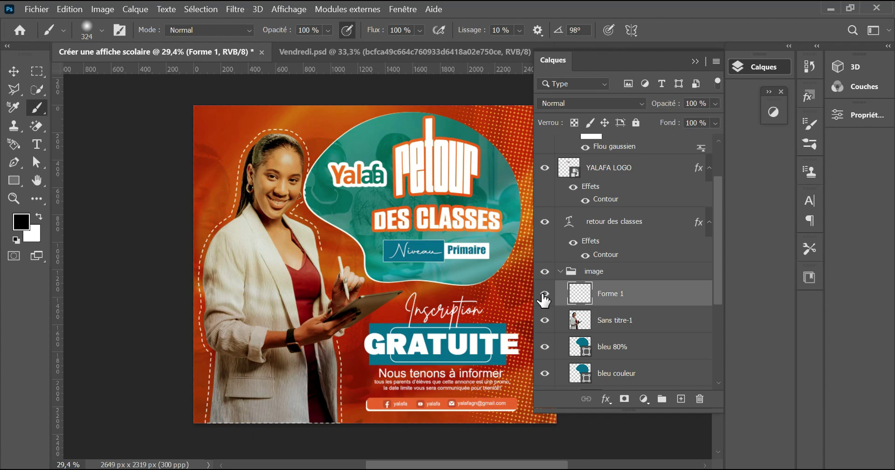
pyautogui.click(624, 399)
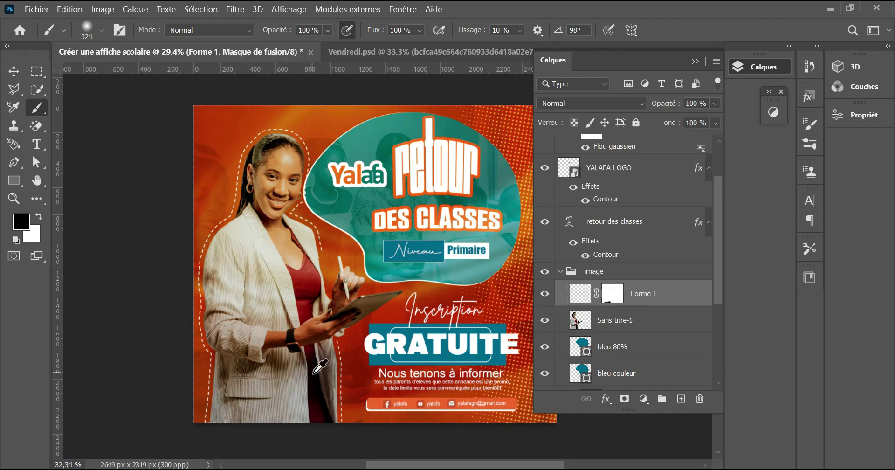
pyautogui.scroll(2, 320, 368)
pyautogui.scroll(2, 320, 373)
pyautogui.moveTo(320, 377); pyautogui.dragTo(320, 259)
pyautogui.moveTo(154, 360); pyautogui.dragTo(120, 370)
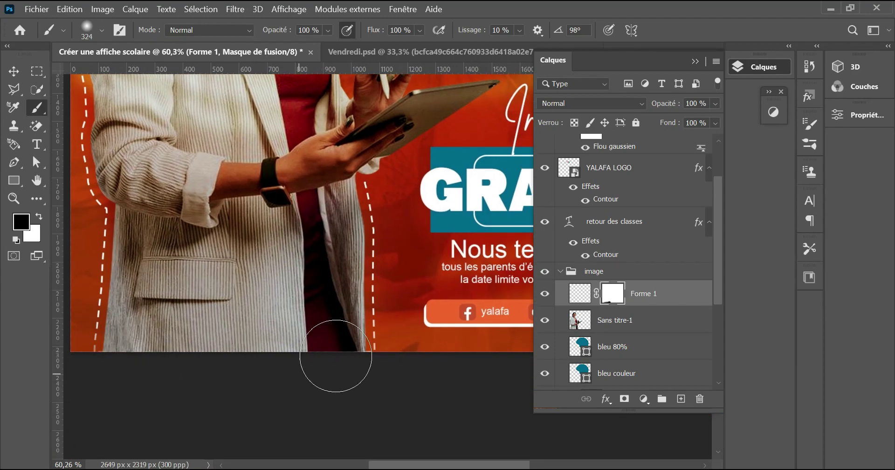
# Zoom back out to view the poster, from the woman's face to the retour title
pyautogui.scroll(-2, 294, 303)
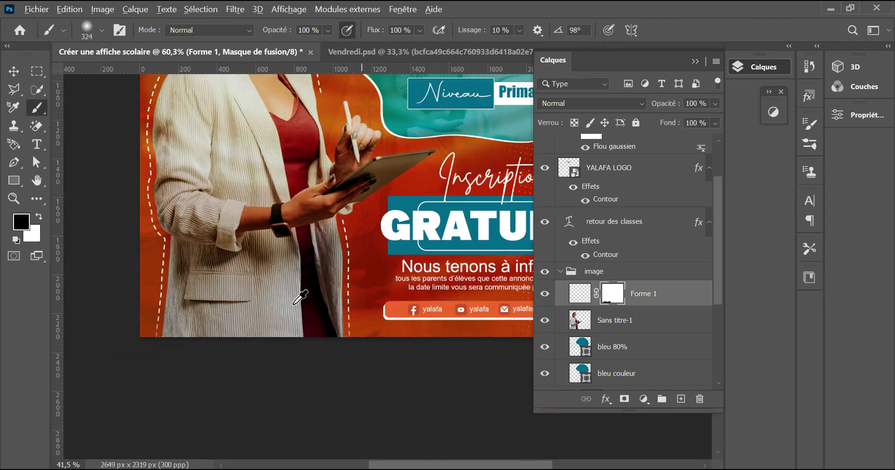
pyautogui.scroll(-2, 301, 297)
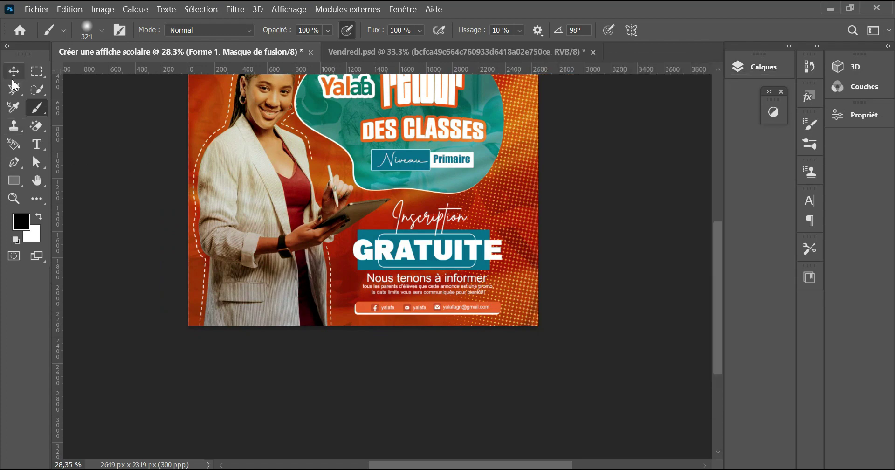
pyautogui.click(14, 71)
pyautogui.moveTo(367, 127); pyautogui.dragTo(384, 185)
pyautogui.scroll(3, 400, 236)
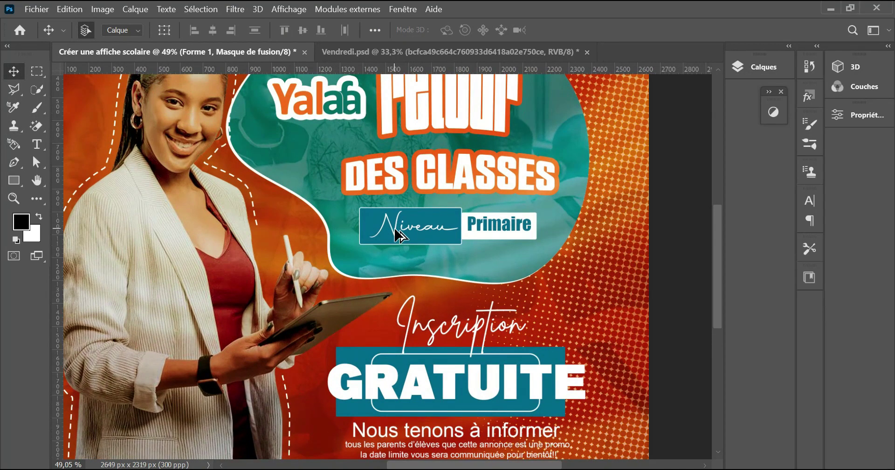
pyautogui.scroll(-1, 397, 233)
pyautogui.scroll(-1, 397, 233)
pyautogui.scroll(2, 397, 233)
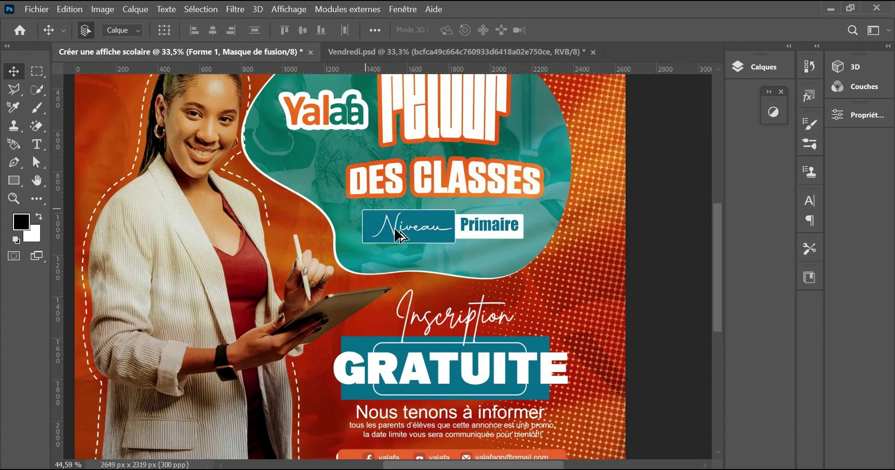
pyautogui.scroll(1, 397, 234)
pyautogui.moveTo(356, 167)
pyautogui.mouseDown()
pyautogui.moveTo(465, 256)
pyautogui.moveTo(379, 176)
pyautogui.mouseUp()
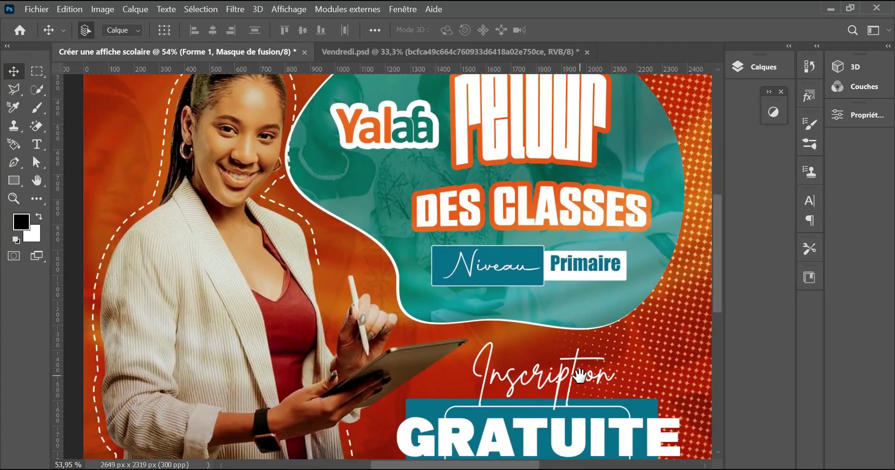
pyautogui.moveTo(467, 243); pyautogui.dragTo(392, 136)
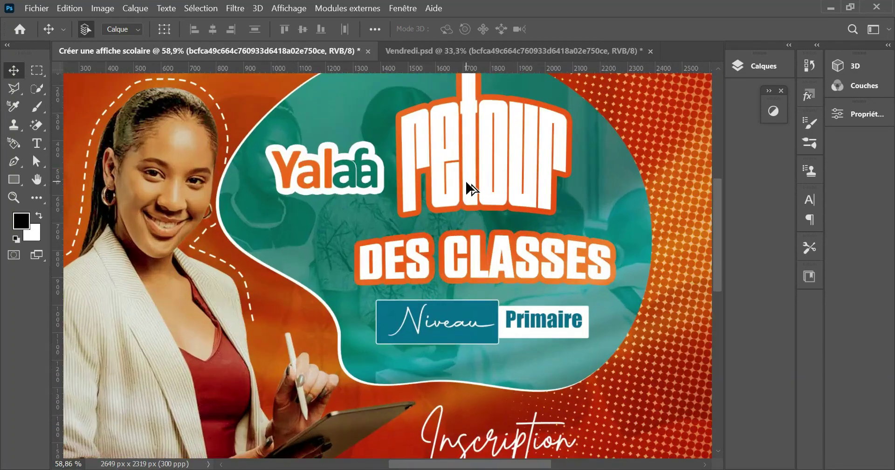
# Give the retour des classes title an Ombre portée drop shadow with slightly increased spread
pyautogui.click(748, 65)
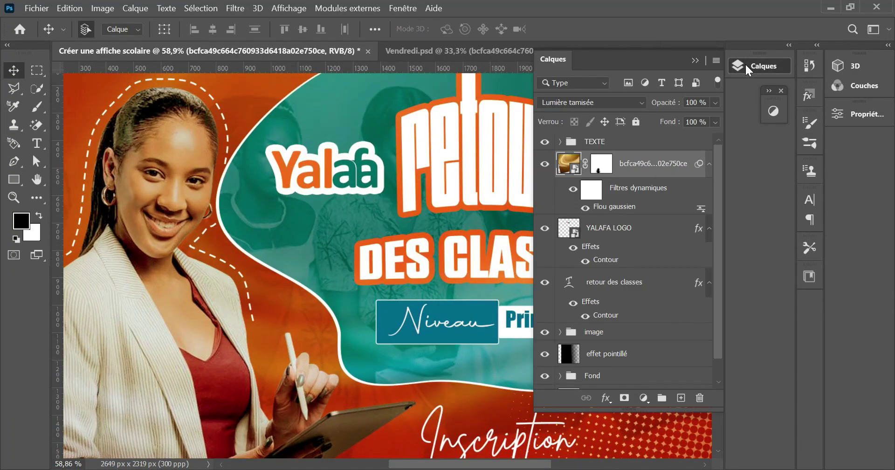
pyautogui.click(642, 292)
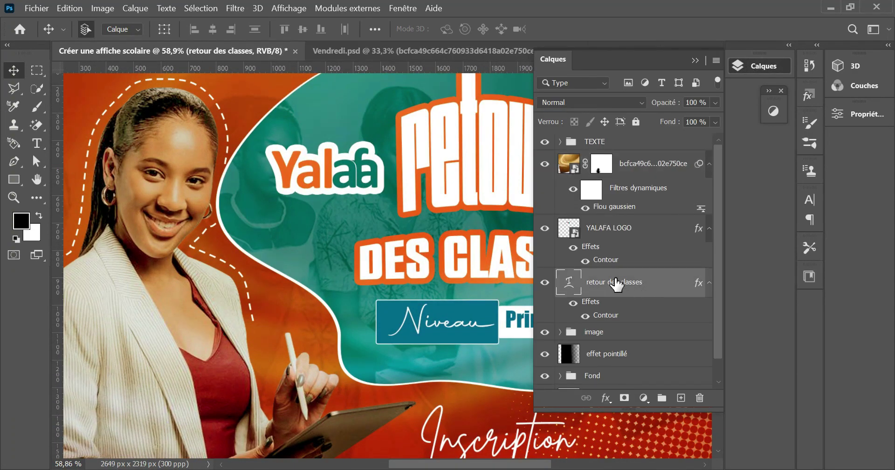
pyautogui.doubleClick(699, 283)
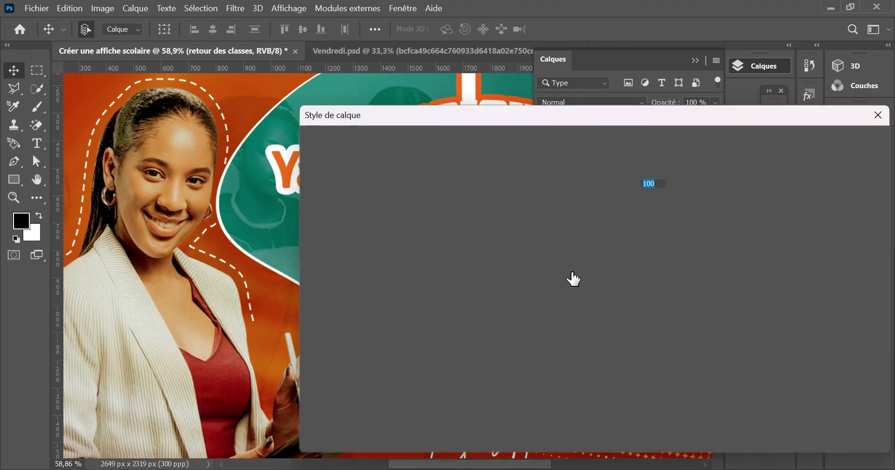
pyautogui.moveTo(361, 114); pyautogui.dragTo(664, 100)
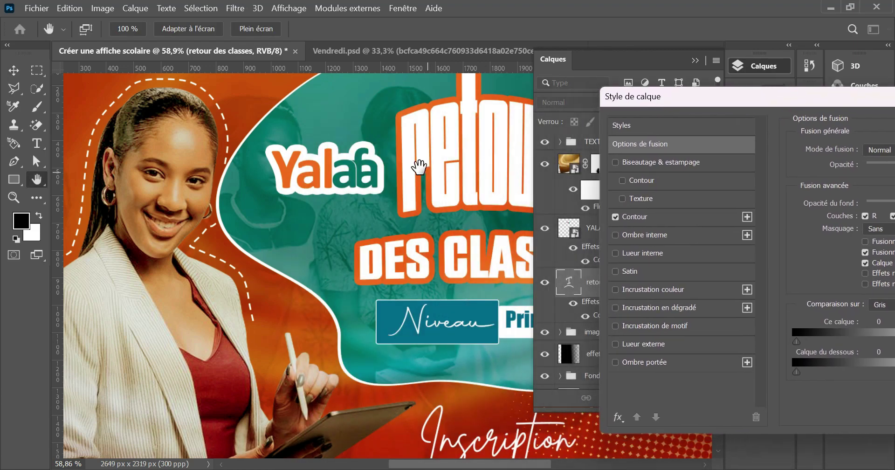
pyautogui.click(640, 364)
pyautogui.moveTo(687, 99)
pyautogui.mouseDown()
pyautogui.moveTo(410, 176)
pyautogui.moveTo(251, 184)
pyautogui.moveTo(248, 257)
pyautogui.mouseUp()
pyautogui.moveTo(424, 376); pyautogui.dragTo(426, 376)
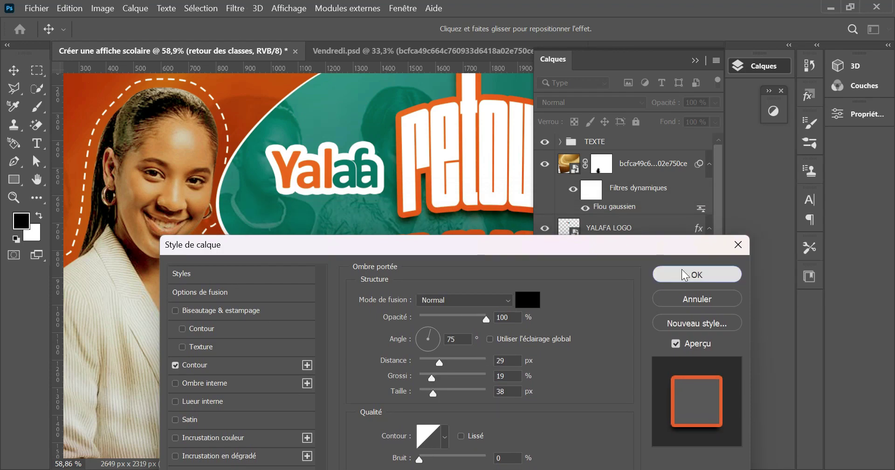
pyautogui.click(667, 274)
pyautogui.click(696, 61)
pyautogui.scroll(-2, 552, 261)
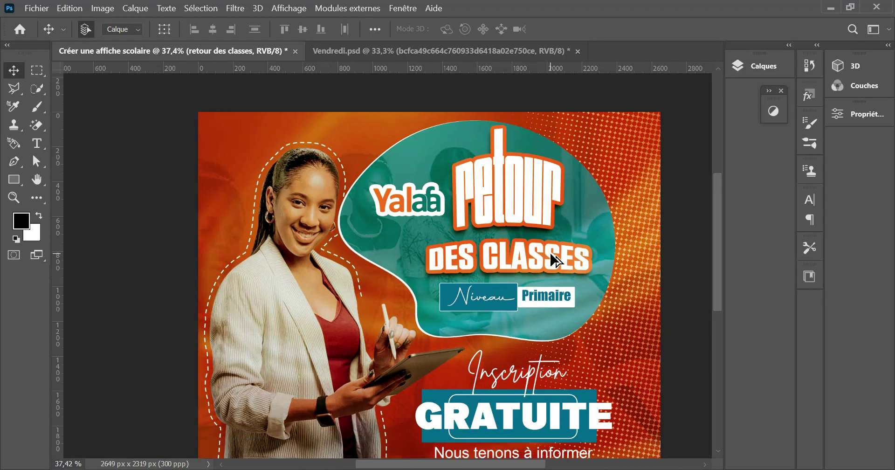
pyautogui.scroll(-1, 476, 272)
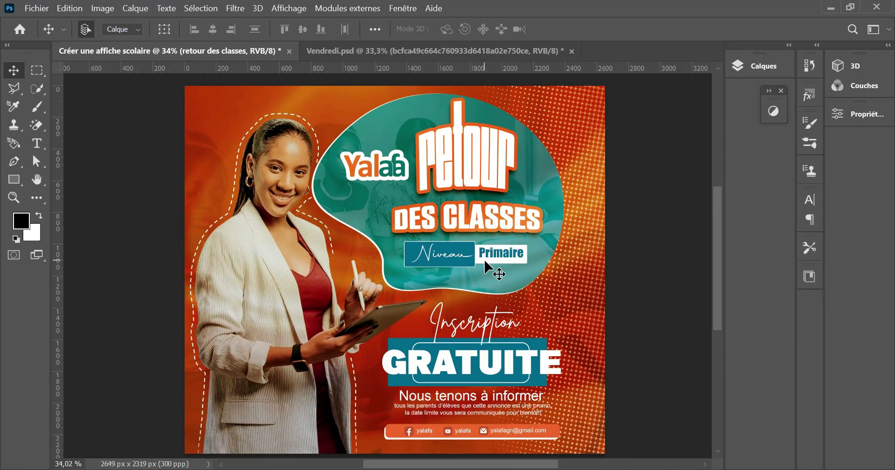